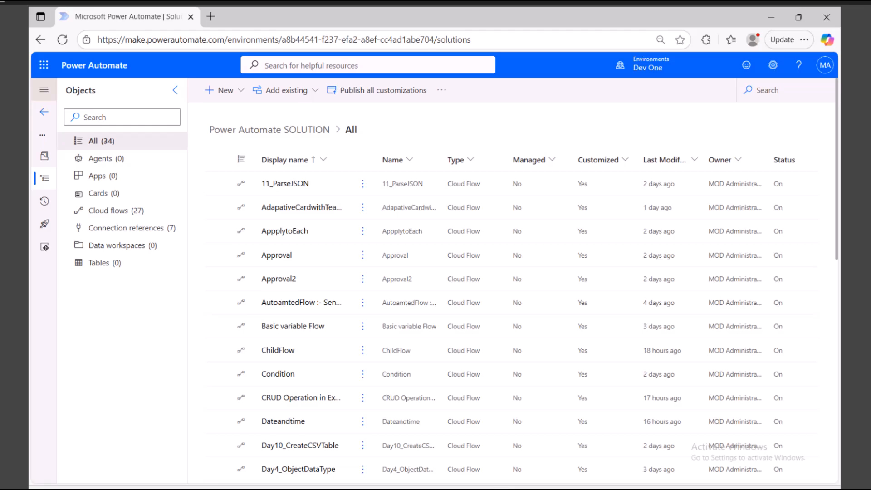
Open SharePoint in a new tab from the Microsoft 365 app launcher.
click(43, 65)
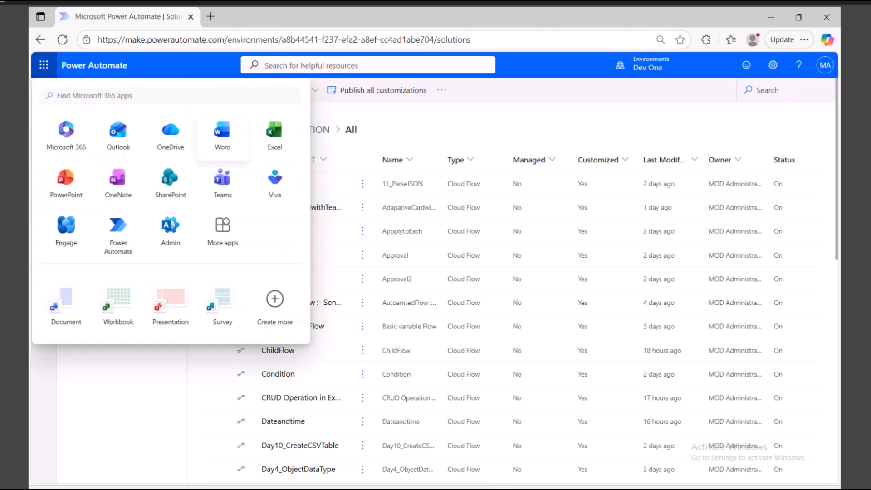
click(170, 182)
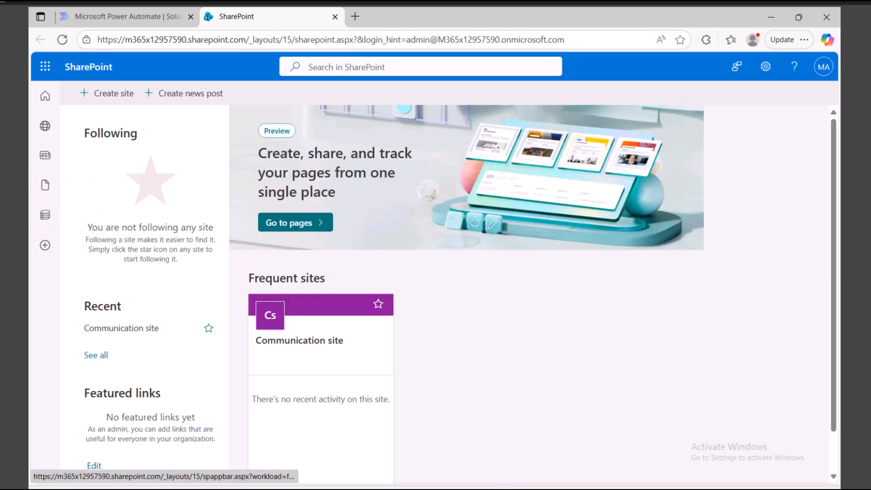
Create a Team site using Microsoft's Standard team template.
click(113, 93)
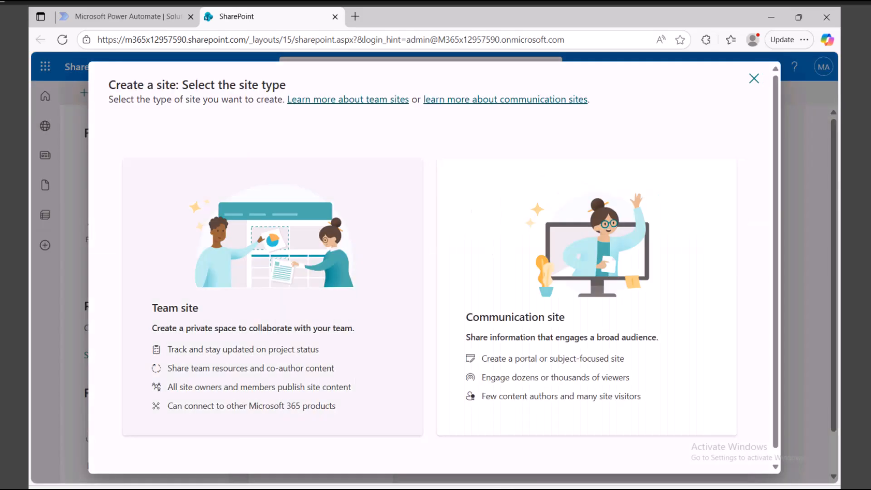
click(235, 308)
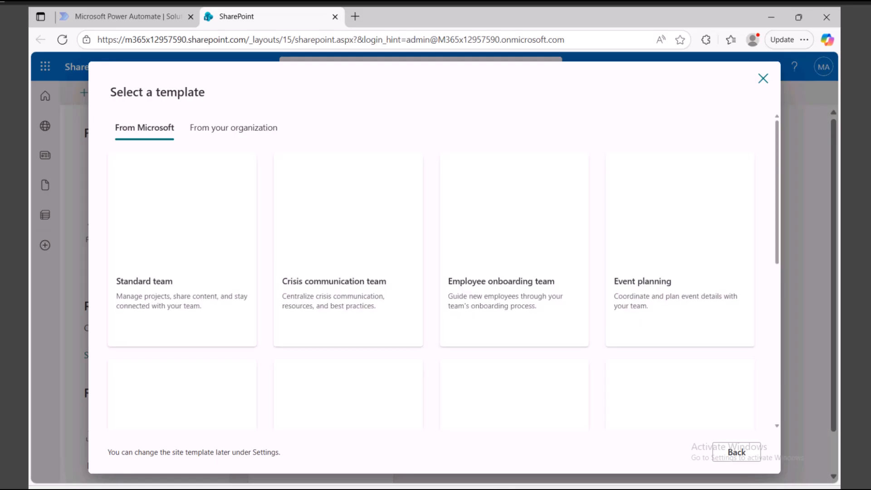
scroll(431, 291, down, 7)
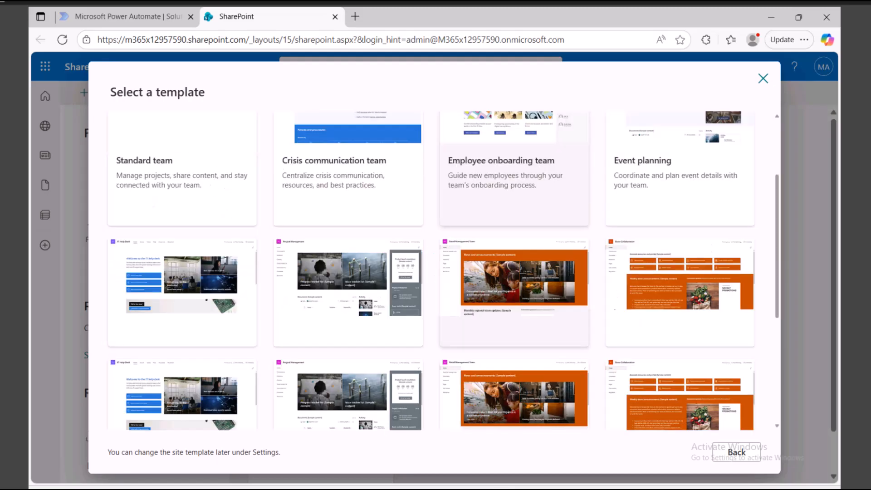
scroll(430, 290, up, 7)
click(233, 128)
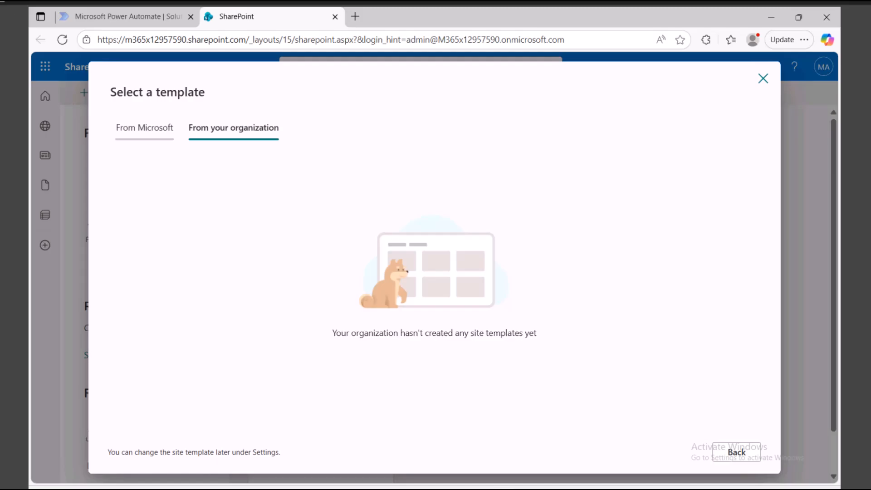
click(144, 128)
click(181, 227)
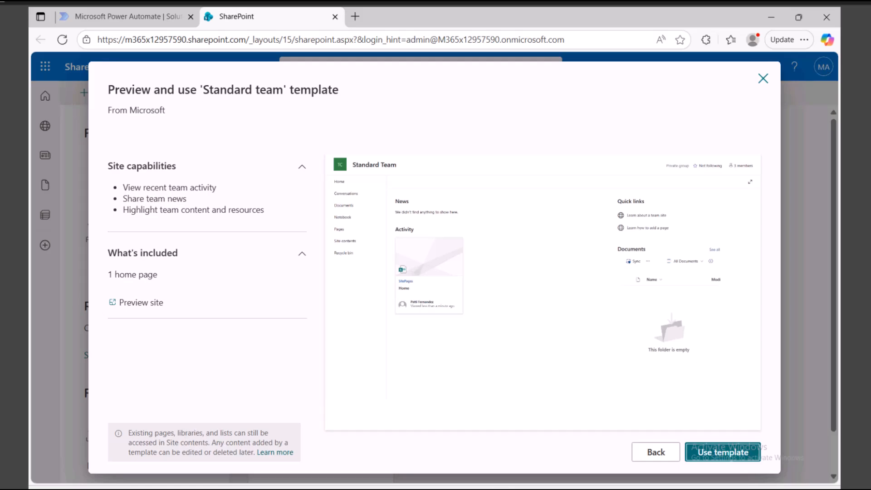
click(722, 452)
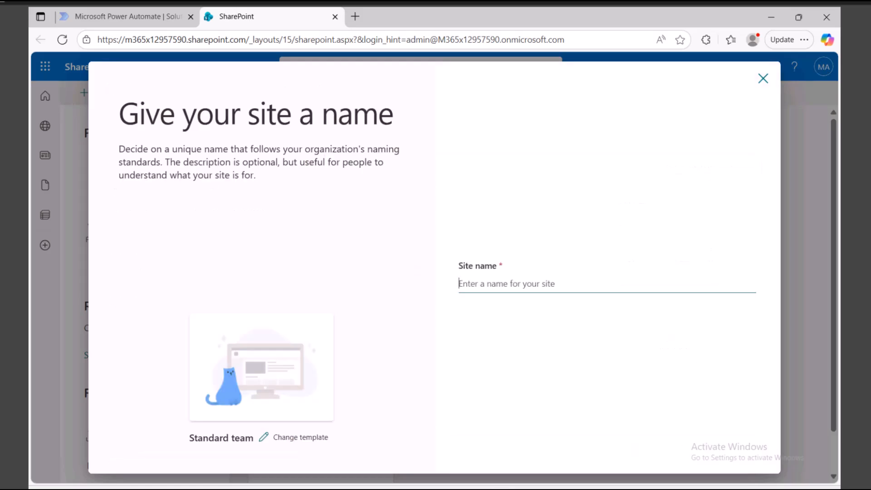
Name the site SharePointTraining with description 'Will be used for sharepoint demos' and continue.
text(Sha)
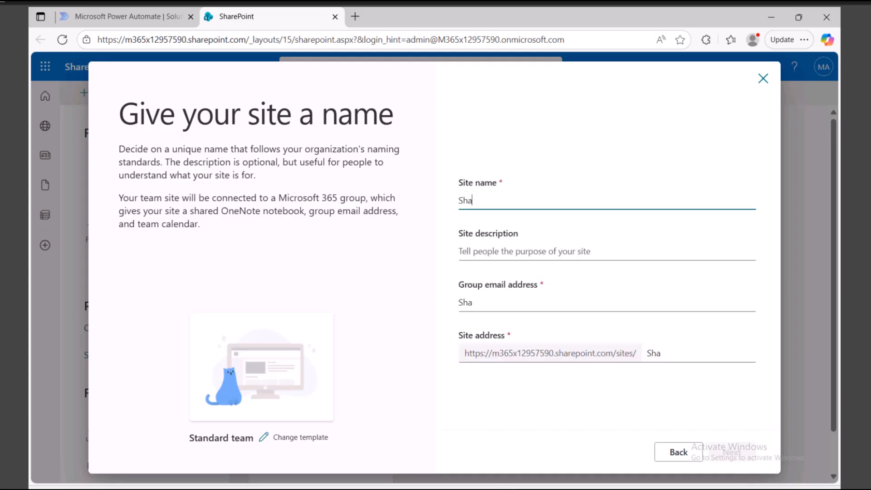
text(rePoint)
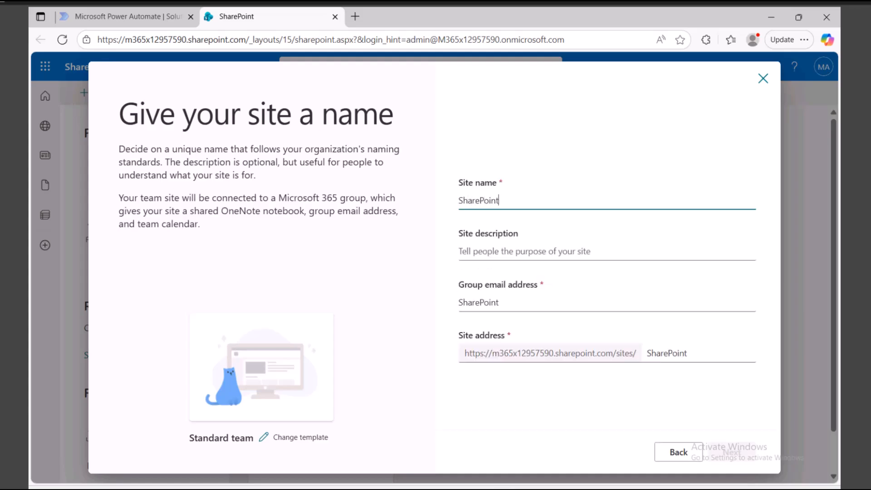
text(Training)
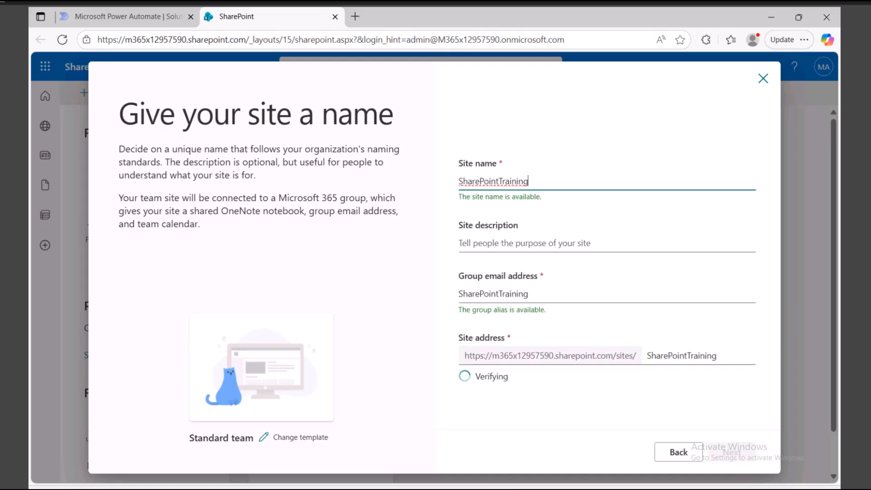
click(459, 246)
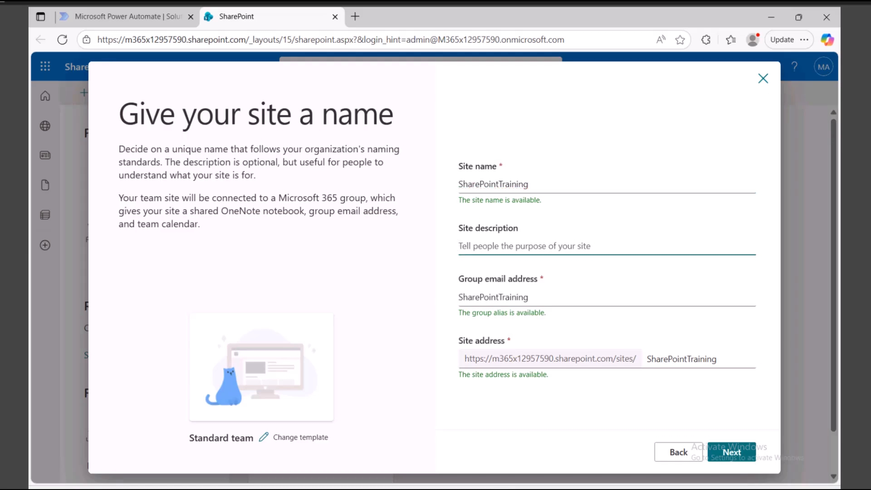
text(Will be used for sharepoint demos)
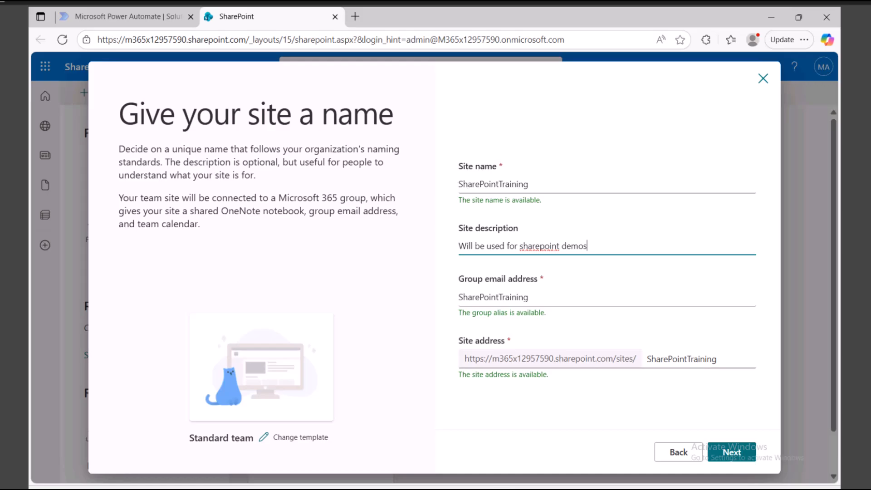
click(731, 452)
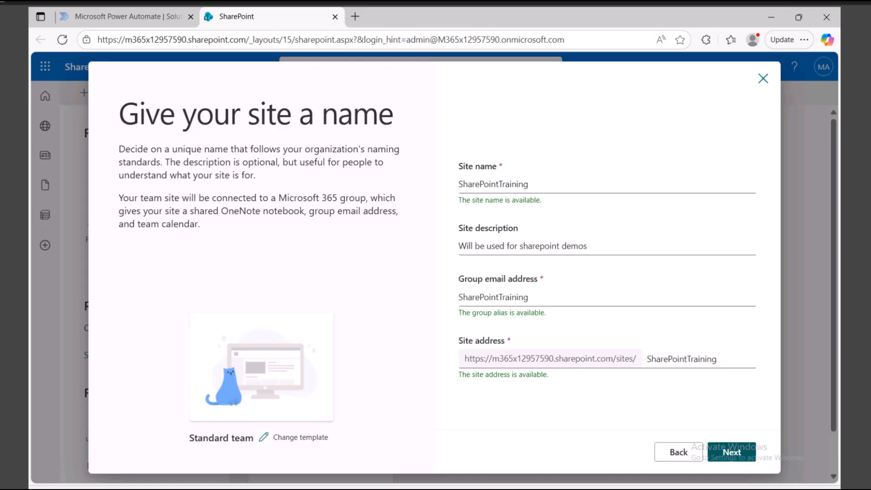
Keep privacy Private and site language English, then create the site.
click(607, 237)
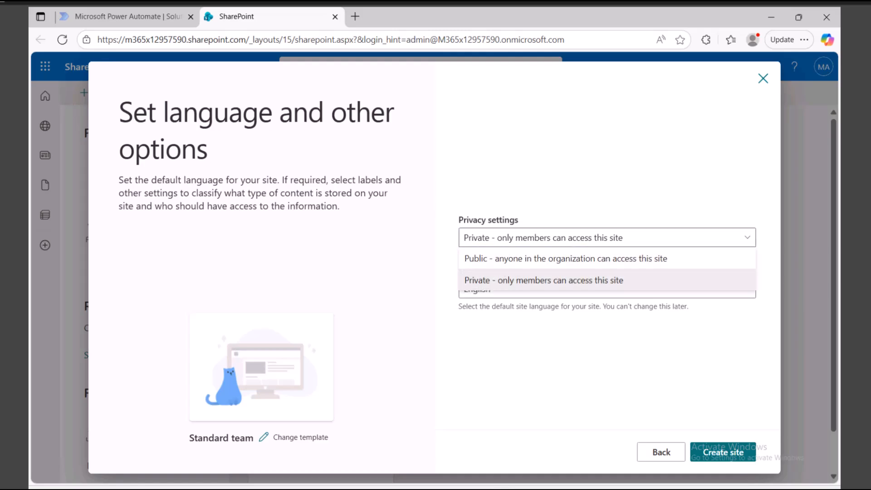
click(544, 280)
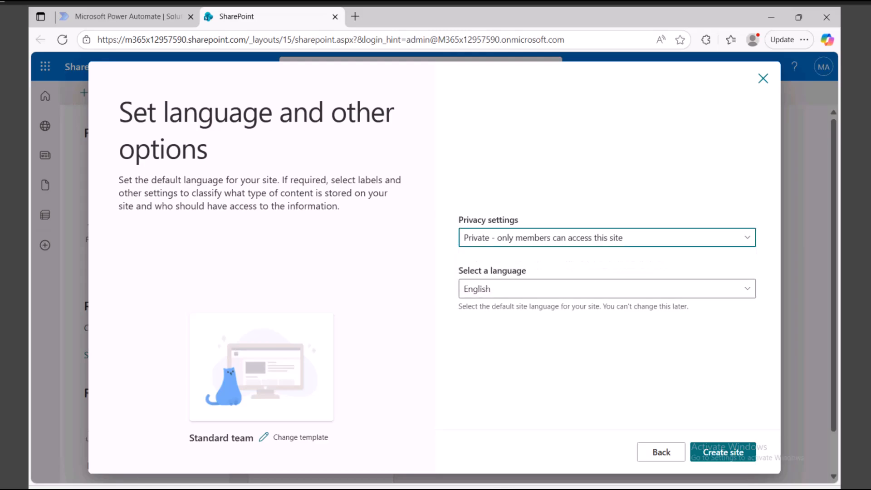
click(606, 289)
click(607, 289)
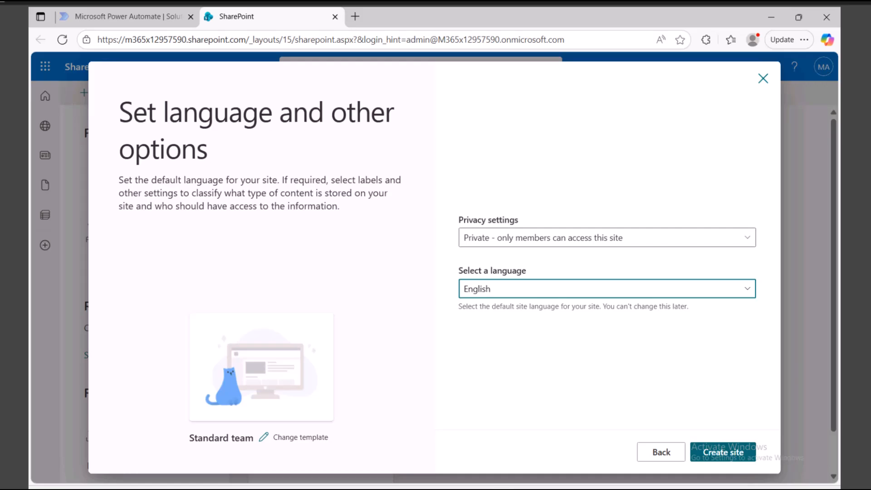
click(701, 452)
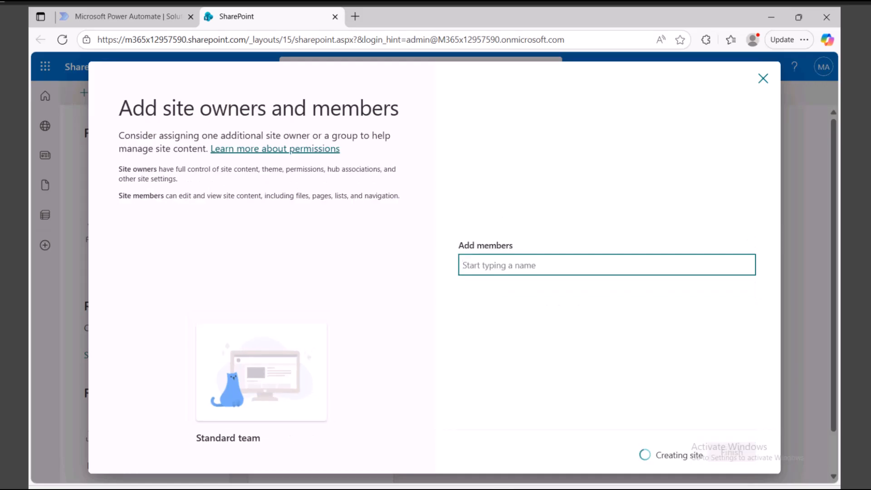
Add the administrator as a site Owner and finish the setup wizard.
text(mod)
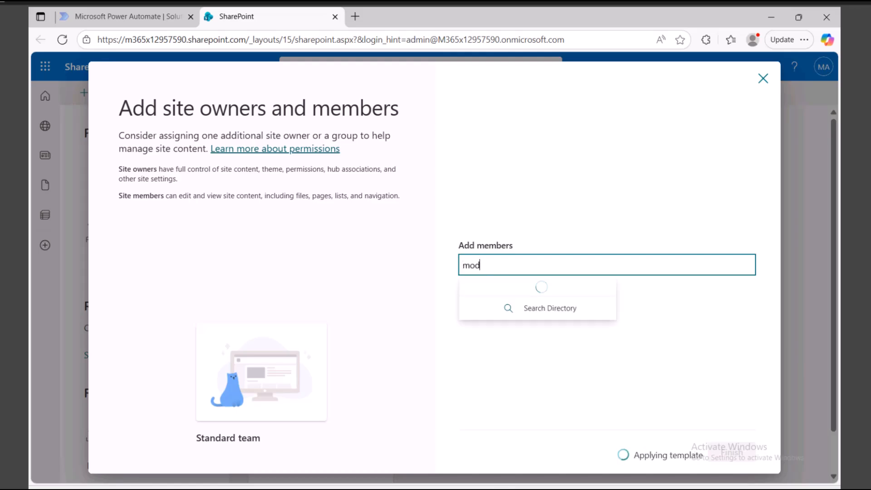
key(Return)
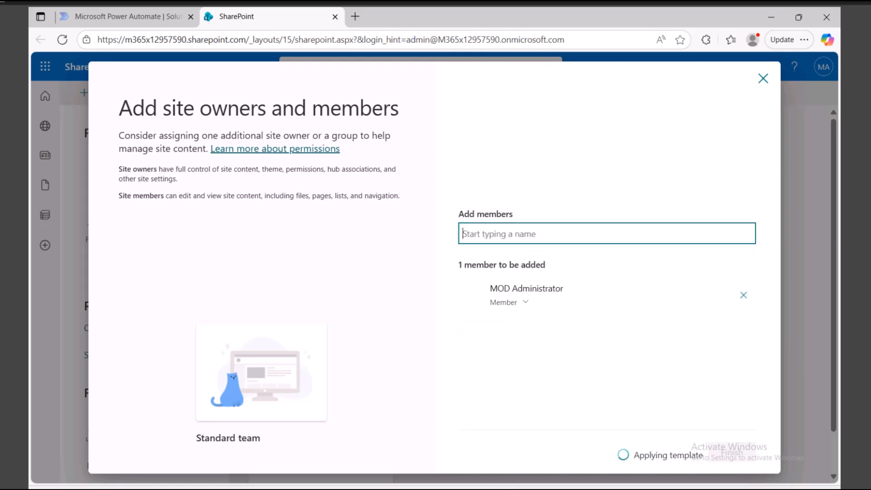
click(509, 302)
click(521, 342)
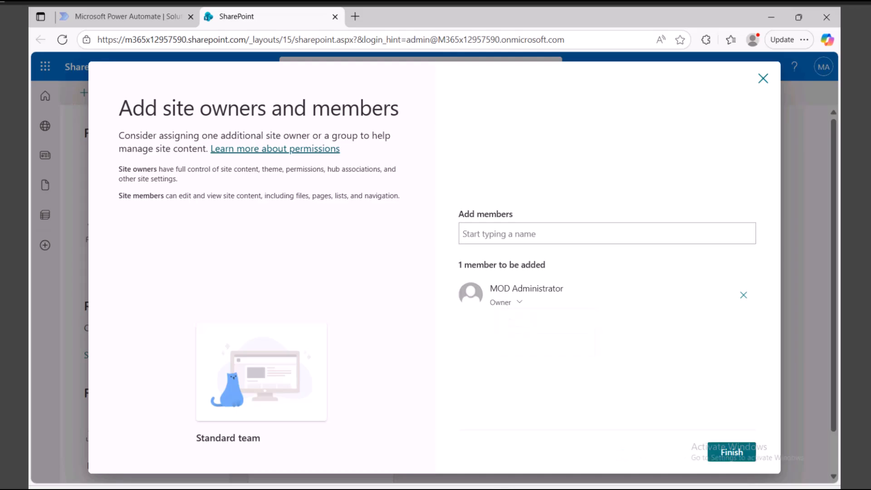
click(732, 452)
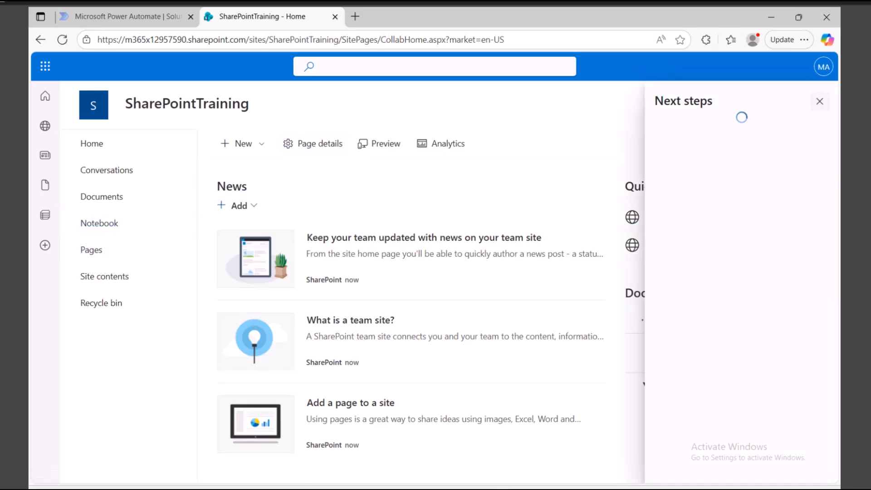
Create a blank list named EmployeeList via New > List.
click(820, 101)
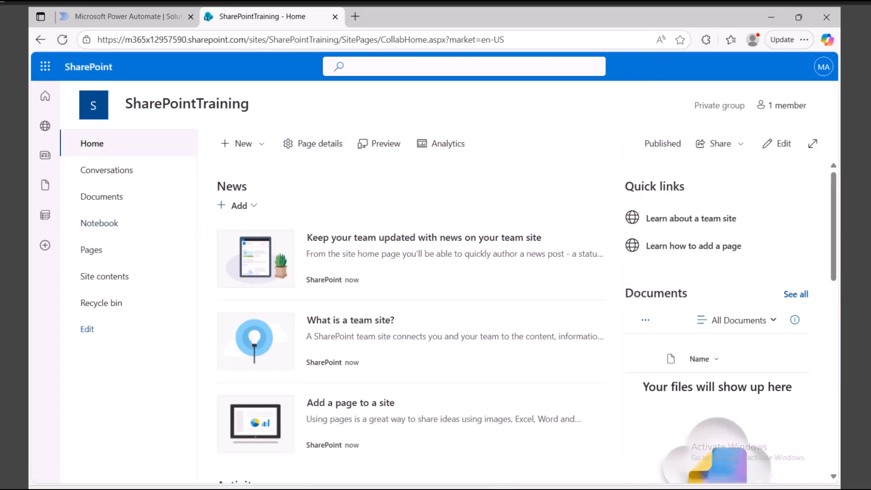
click(240, 143)
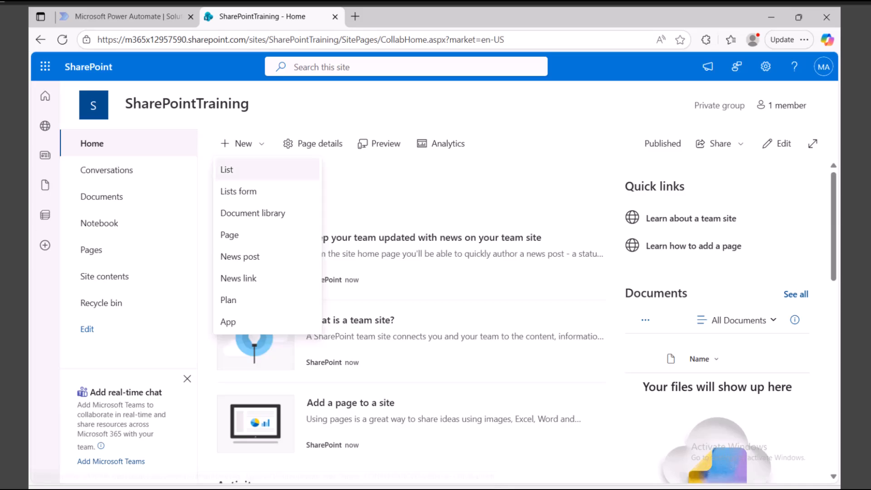
click(226, 169)
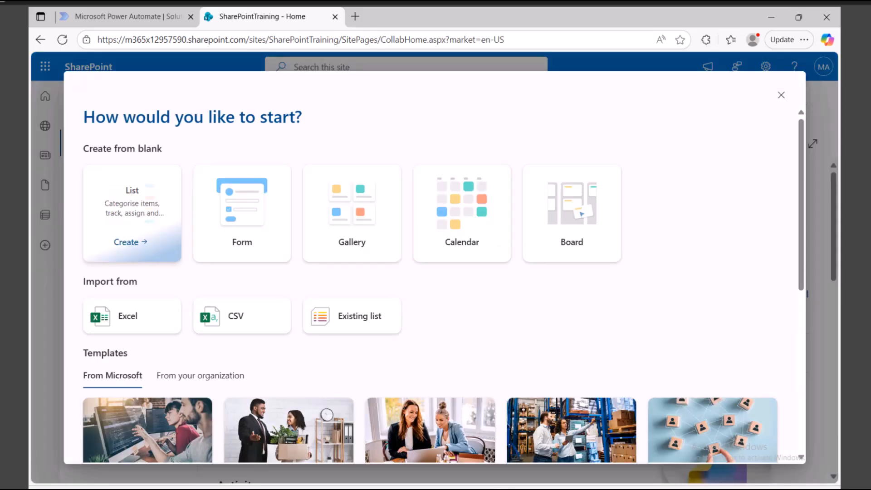
click(130, 241)
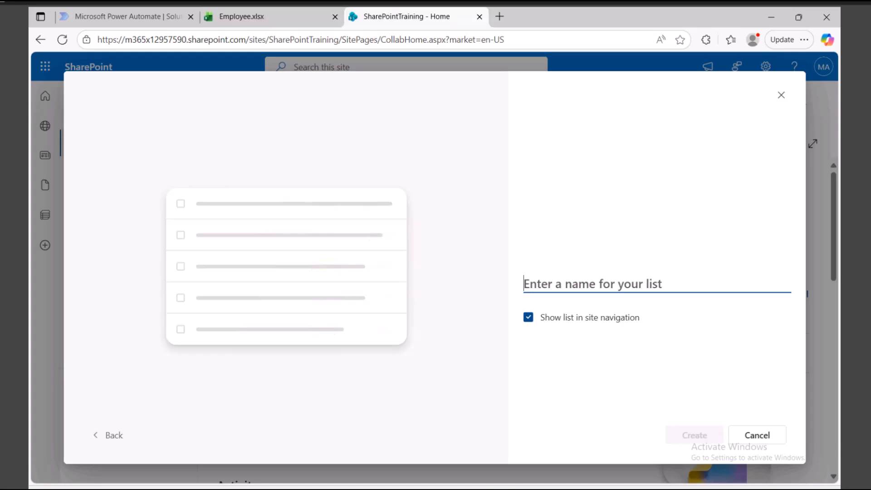
text(Em)
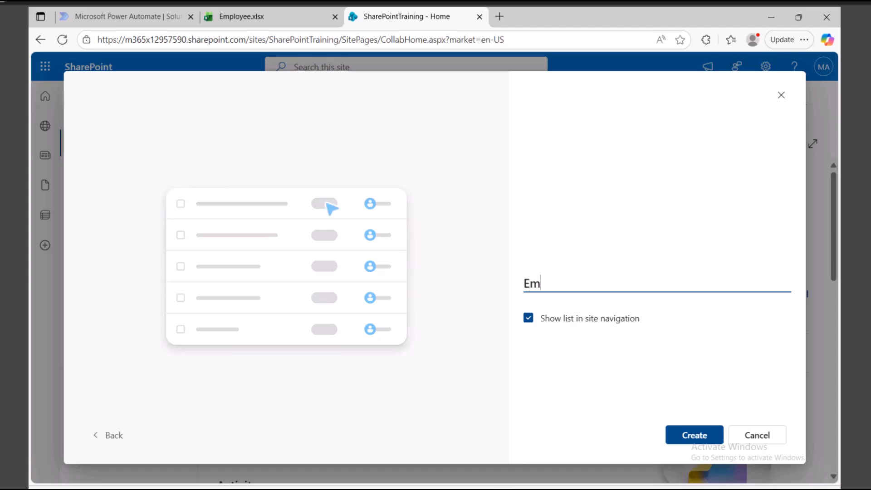
text(ployeeL)
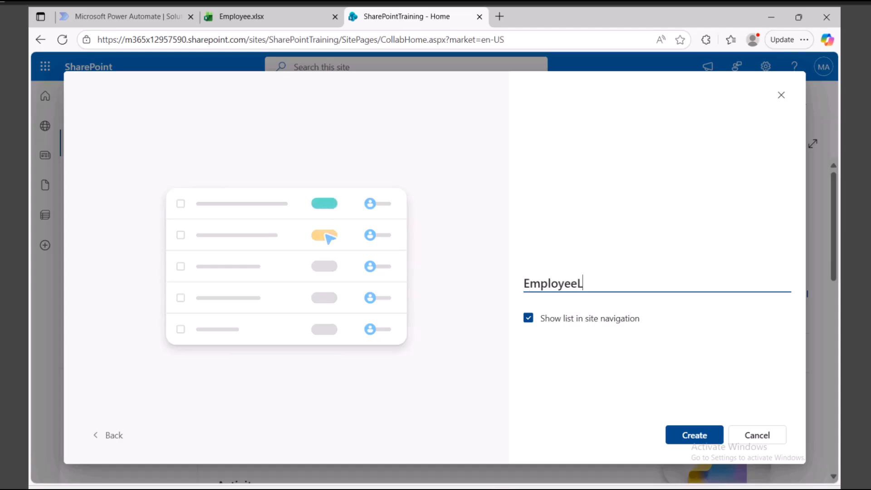
text(ist)
key(Return)
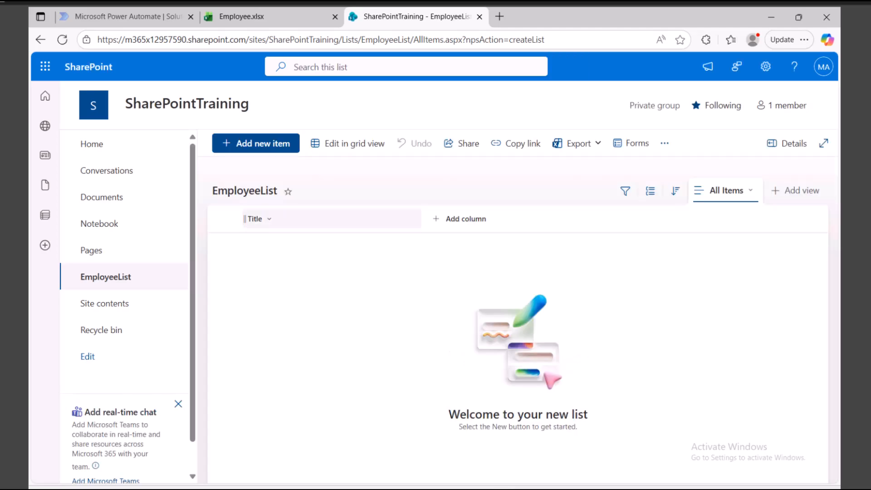
Add an EmployeeId Number column with automatic decimal places to EmployeeList.
click(257, 218)
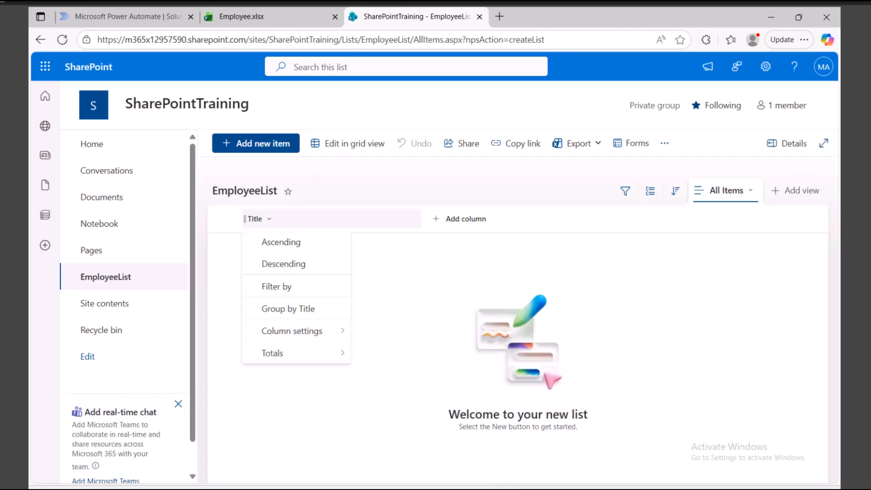
click(466, 218)
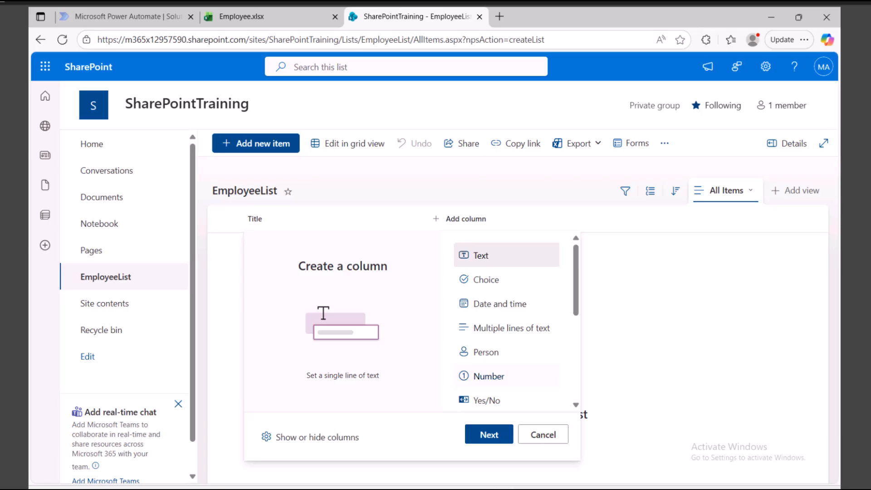
click(489, 376)
click(489, 435)
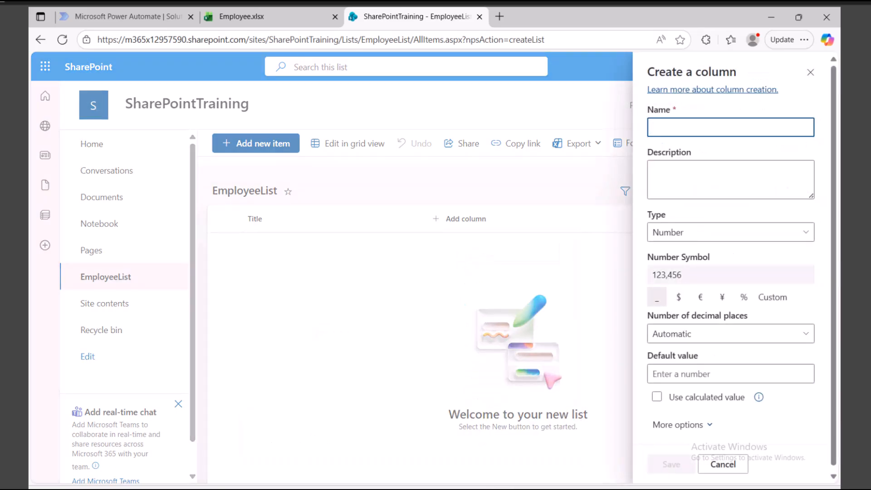
text(Empl)
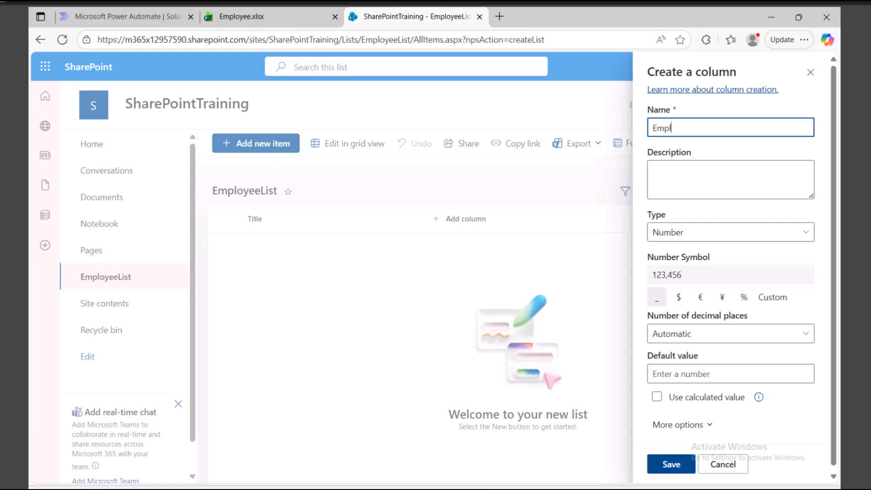
text(oyeeId)
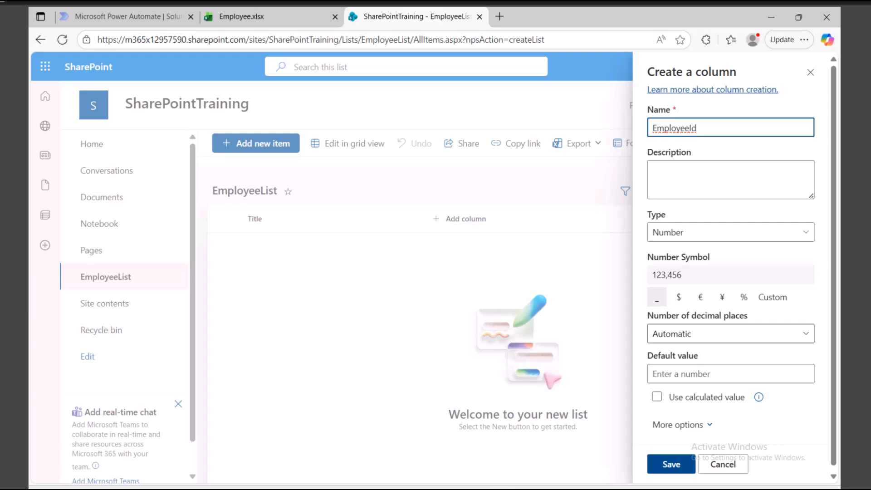
click(731, 333)
key(Escape)
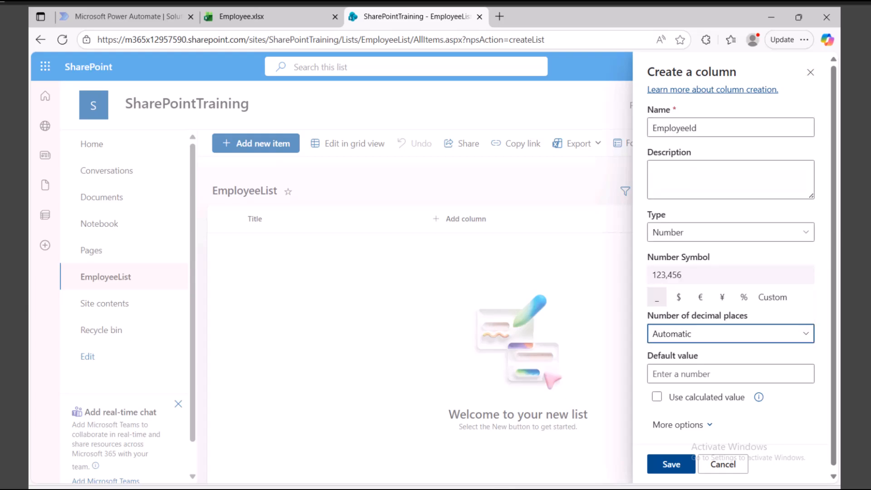
scroll(730, 282, down, 1)
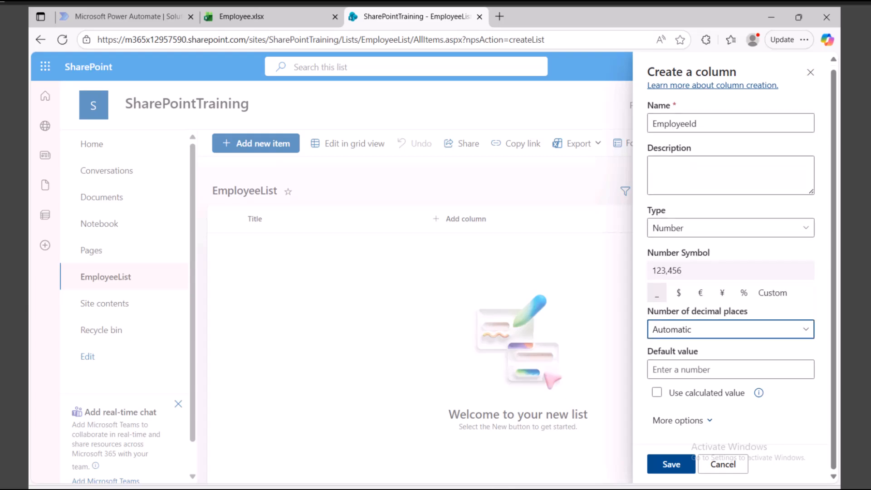
click(671, 464)
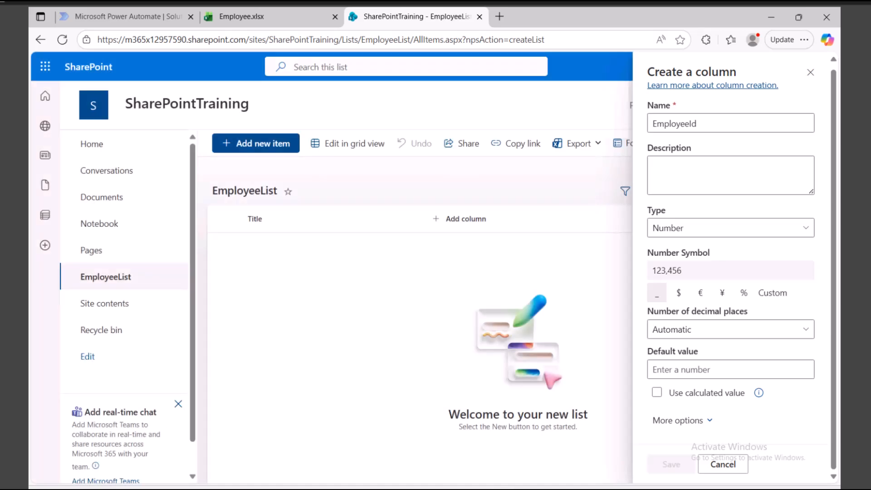
click(448, 218)
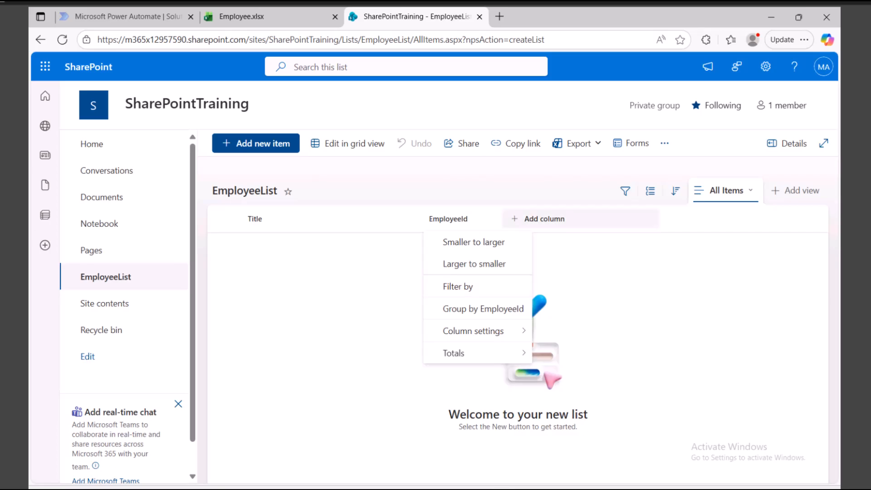
Add a single line of text column named Department, copying the header from Employee.xlsx.
click(539, 219)
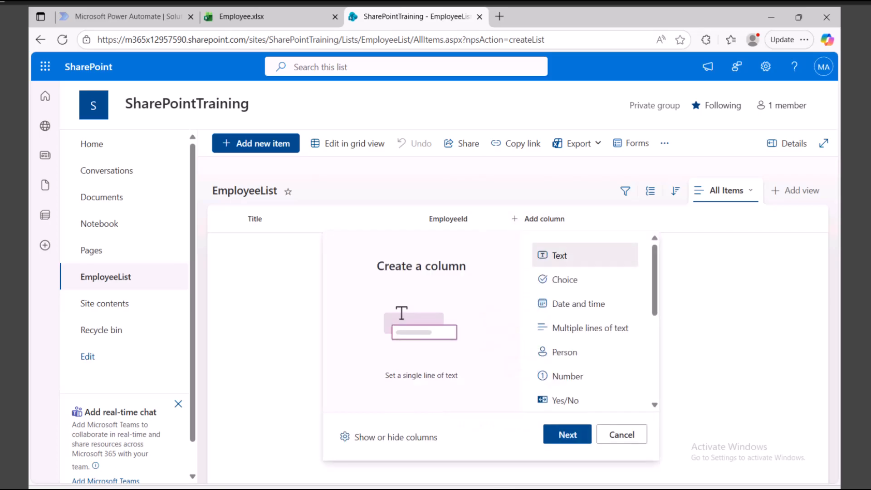
click(267, 17)
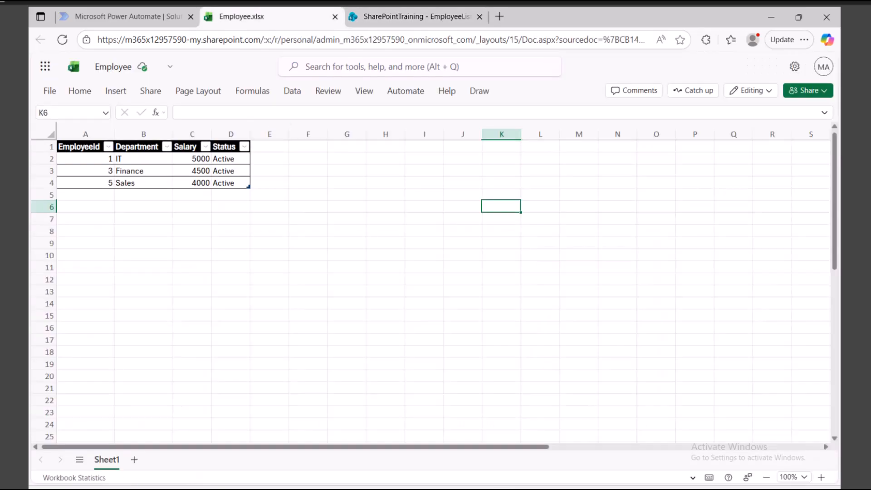
click(137, 146)
key(ctrl+c)
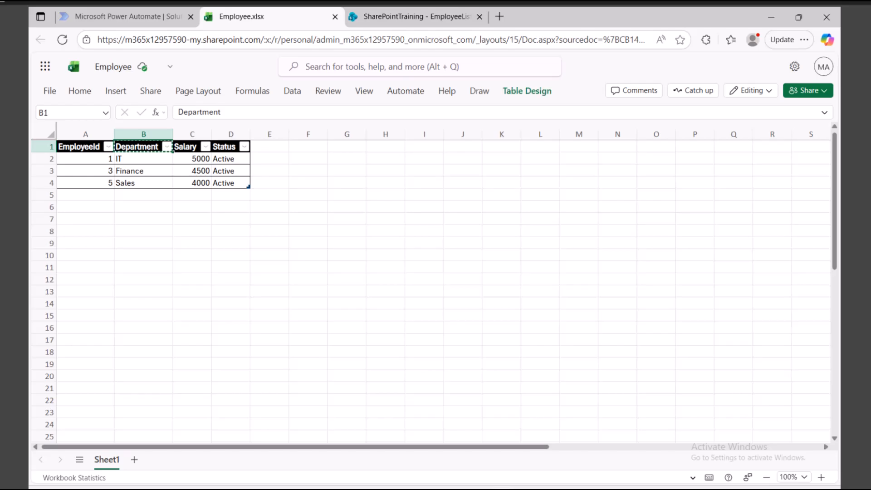
key(ctrl+Tab)
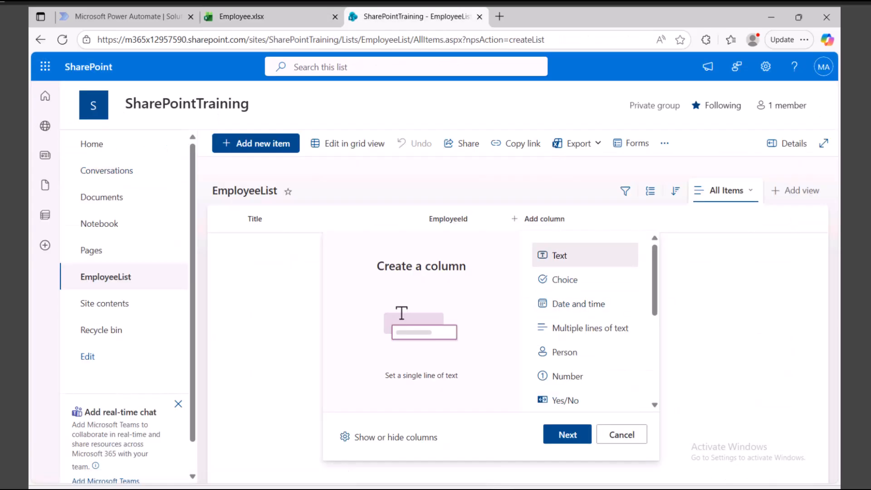
click(567, 434)
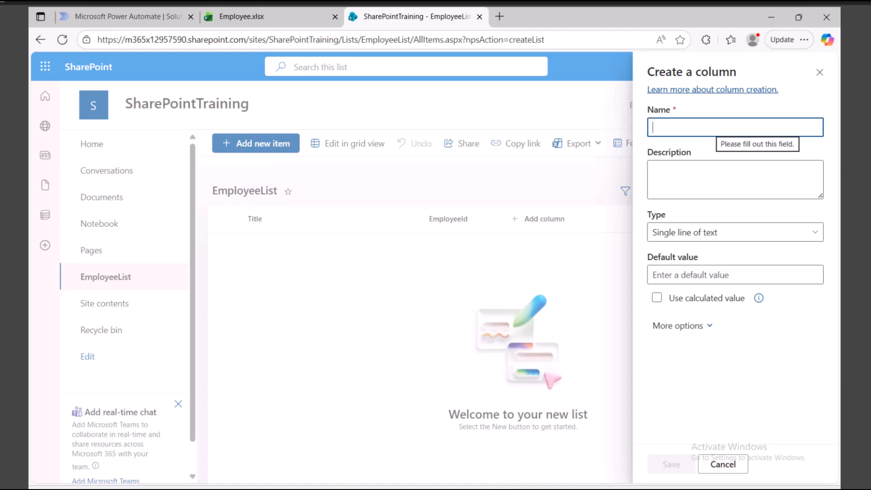
text(d)
key(BackSpace)
text(Depa)
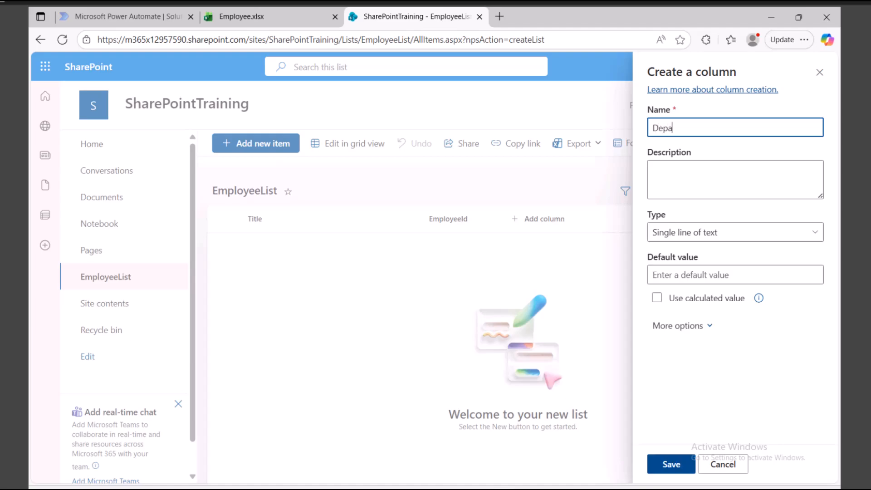
text(rtment)
click(670, 464)
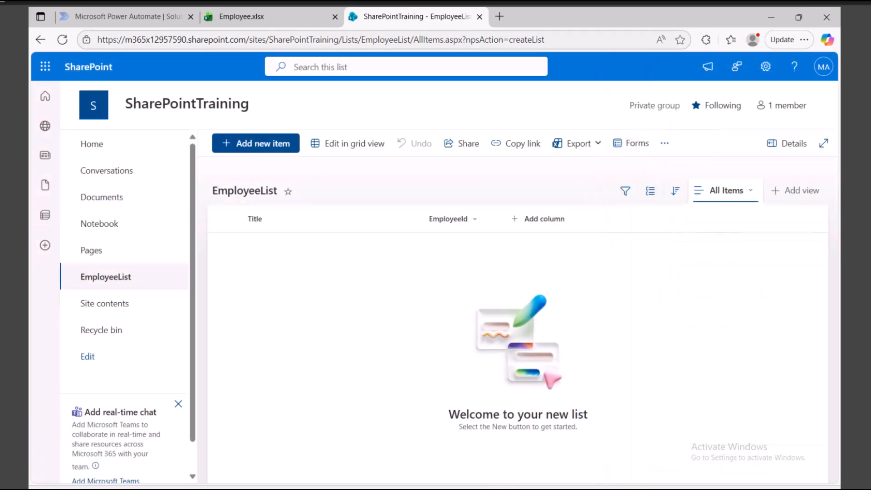
Check the Salary and Status headers in the Employee.xlsx workbook.
click(268, 16)
click(187, 147)
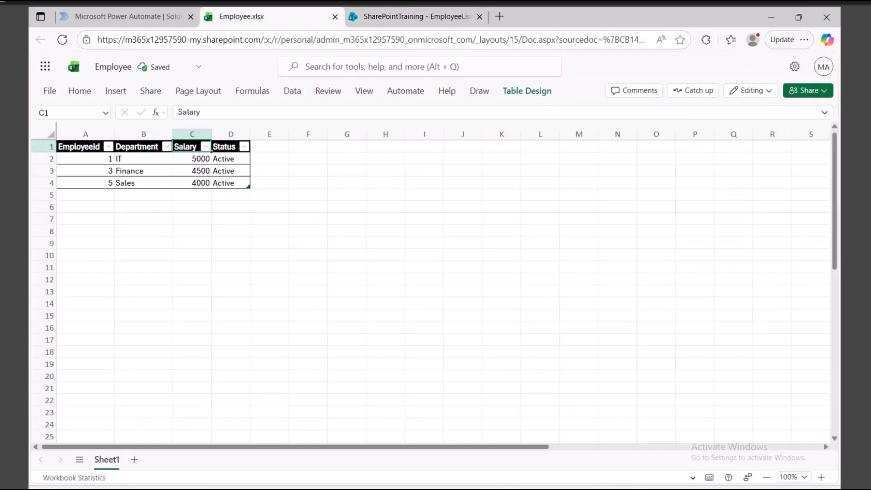
click(225, 147)
click(417, 17)
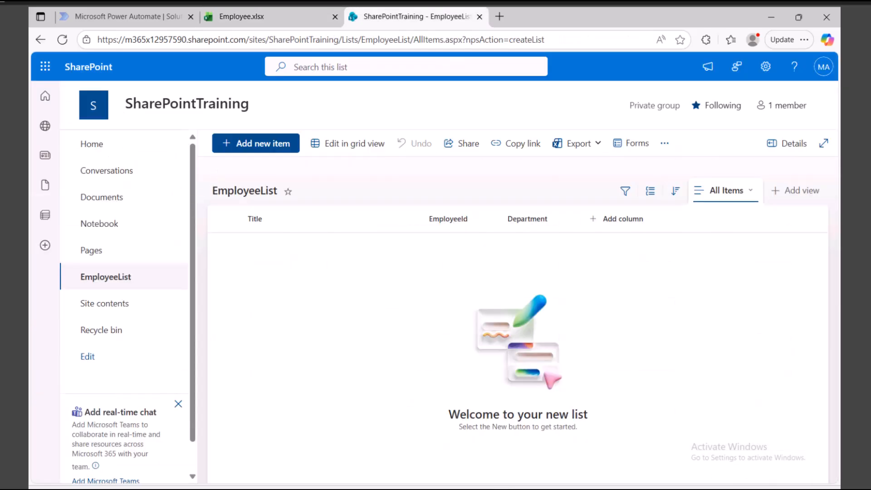
Add a Number column named Salary to EmployeeList.
click(621, 219)
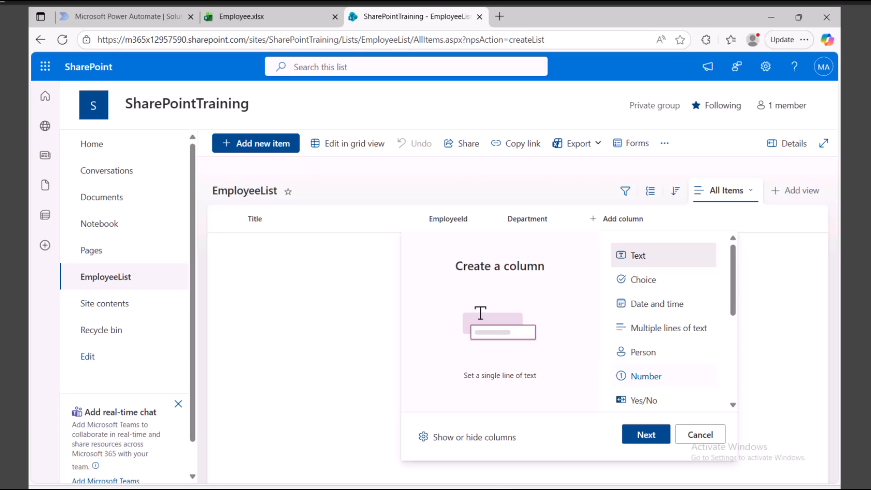
click(646, 376)
click(646, 434)
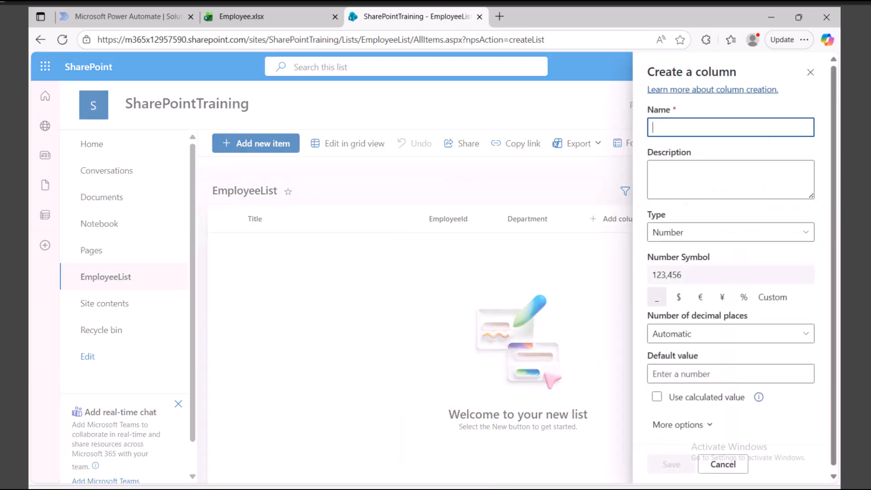
text(Salary)
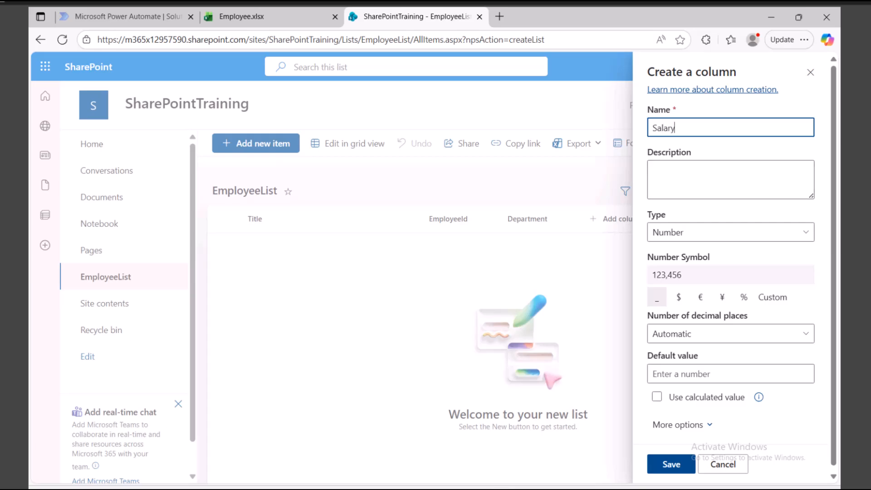
click(671, 464)
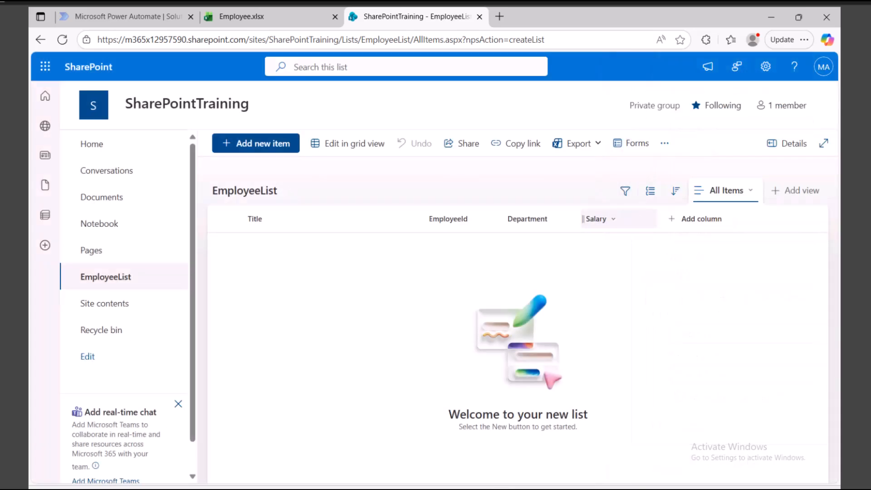
Start a Choice column named Status, checking the workbook's Status values.
click(701, 219)
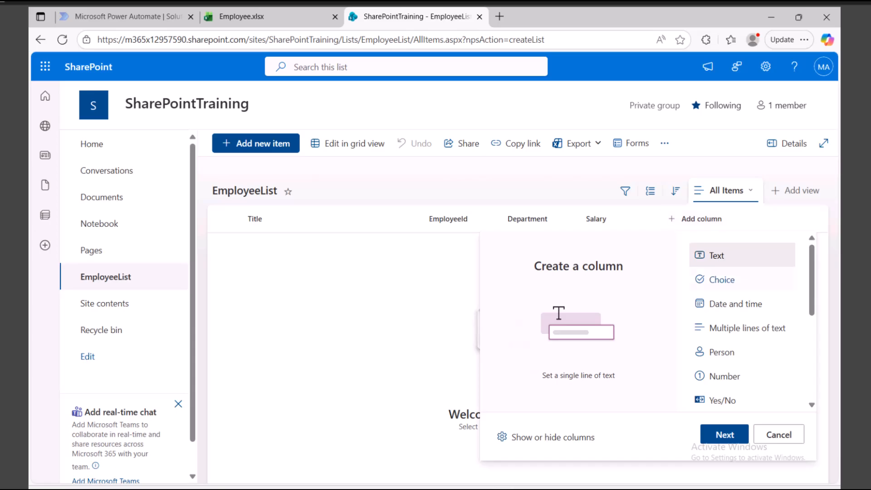
click(721, 279)
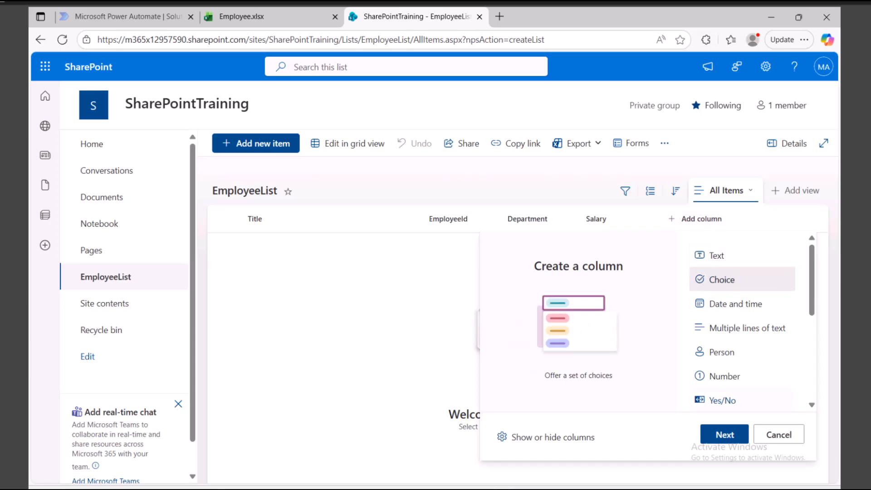
click(725, 435)
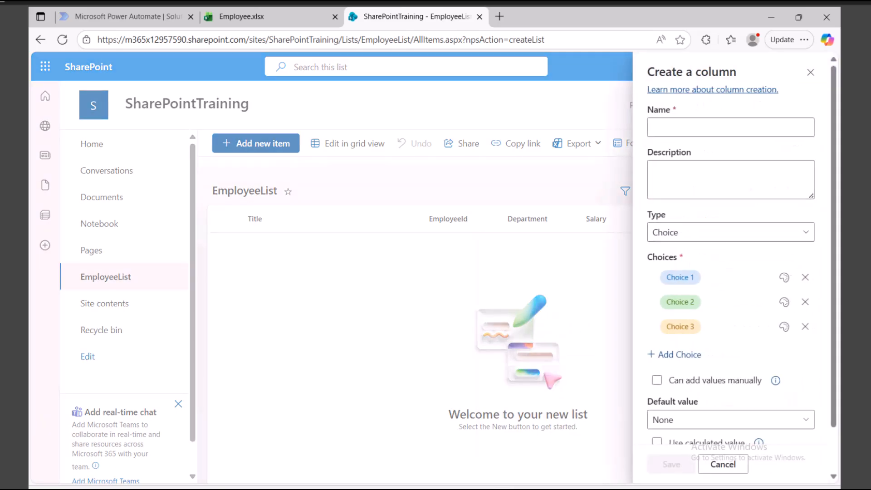
text(Status)
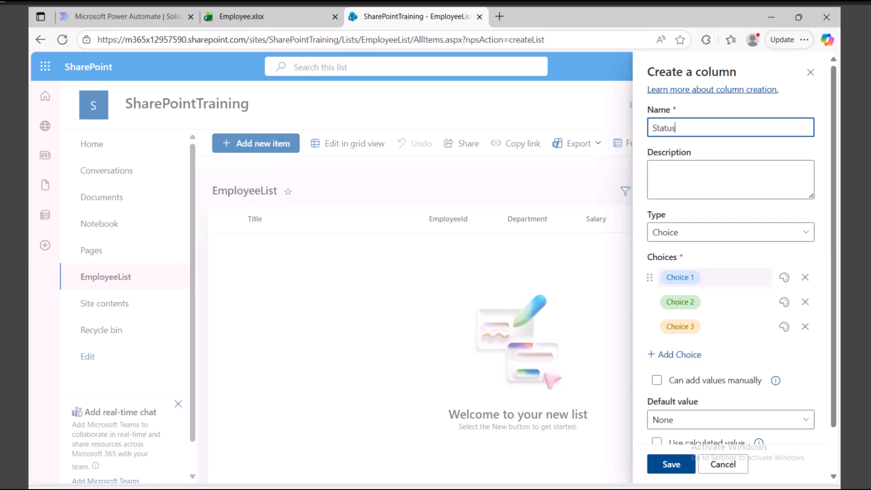
click(680, 277)
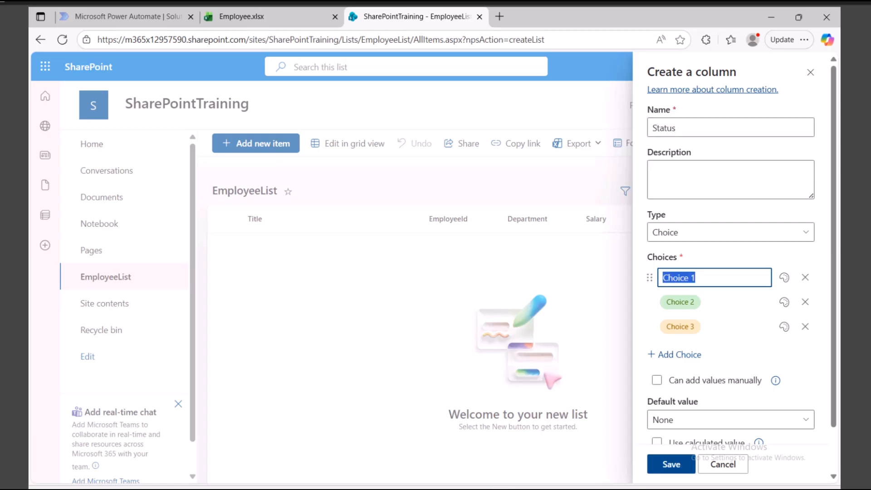
click(242, 16)
click(230, 158)
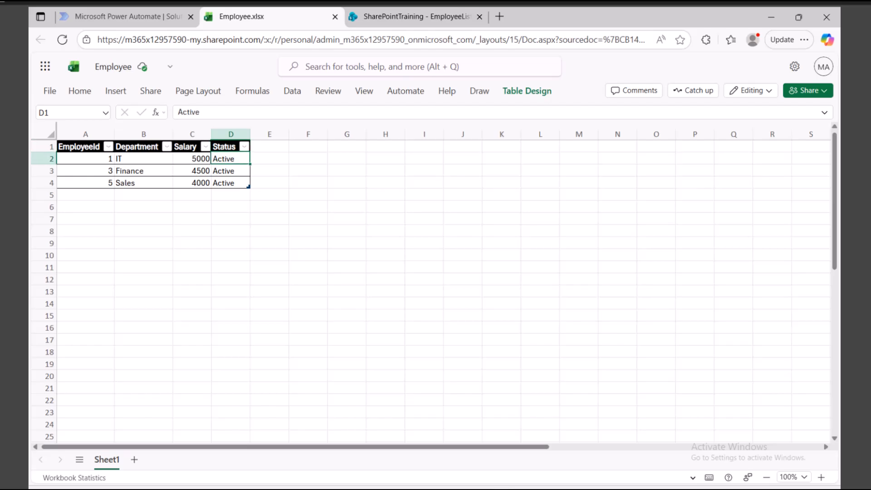
click(417, 17)
Set the Status choices to Active and In Active, remove Choice 3, and save.
click(698, 277)
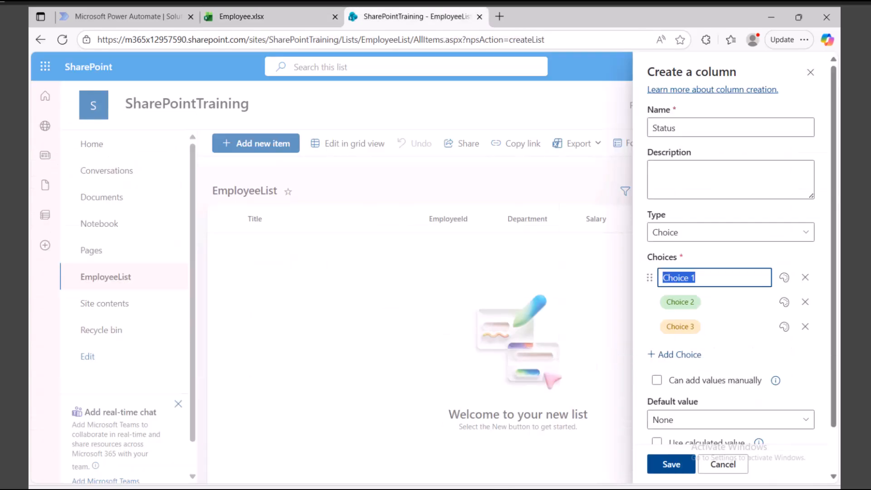
text(Active)
key(Tab)
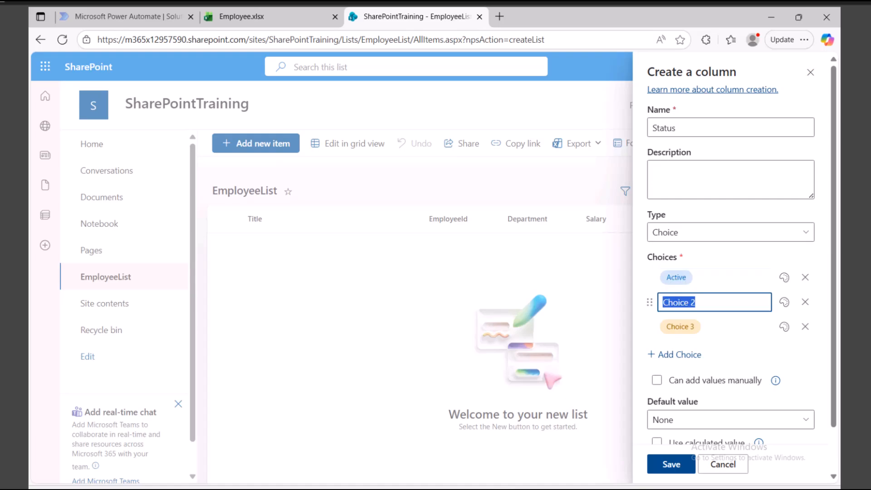
text(InAc)
key(BackSpace)
key(BackSpace)
text(Active)
click(805, 327)
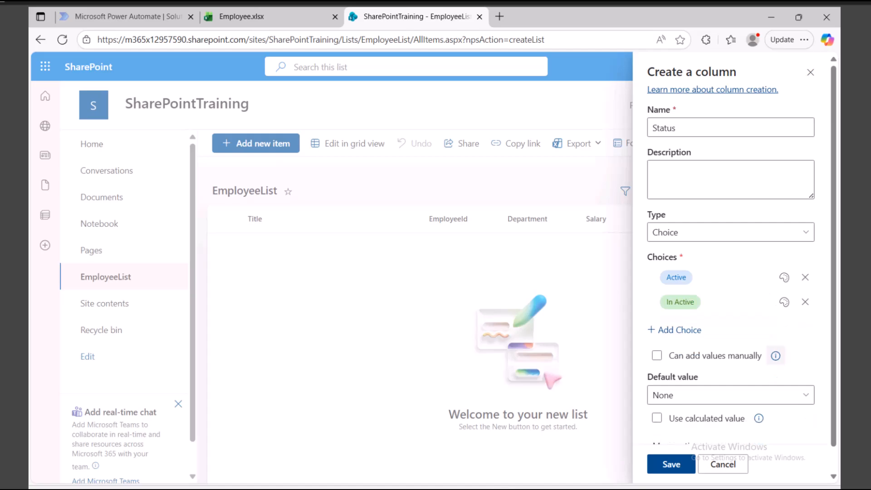
scroll(730, 272, down, 1)
click(671, 464)
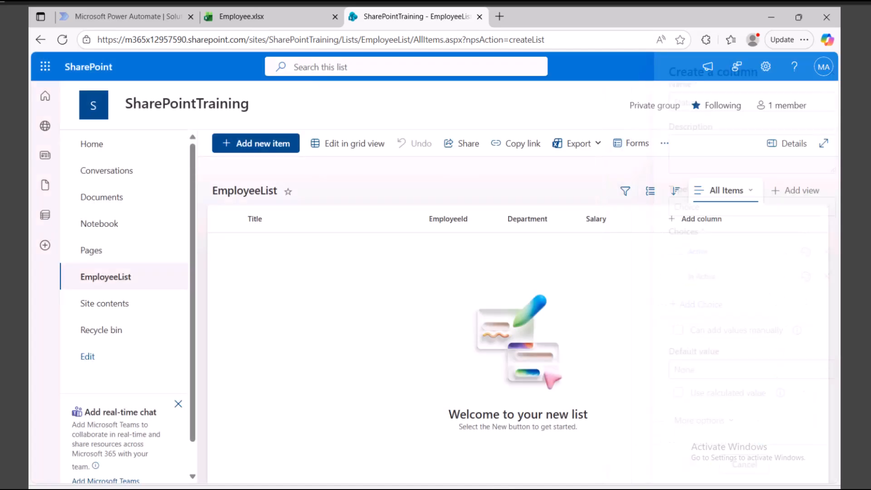
Close the Title column's header menu on EmployeeList without choosing any option.
click(245, 218)
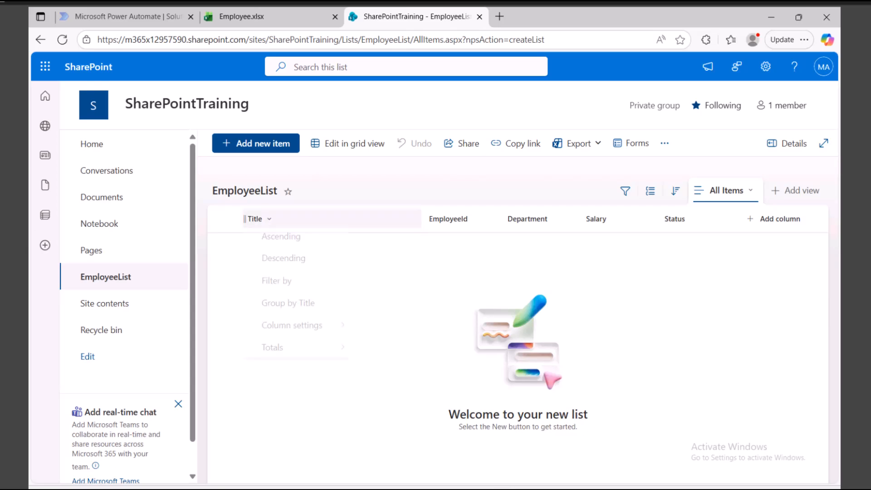
mouse_move(272, 353)
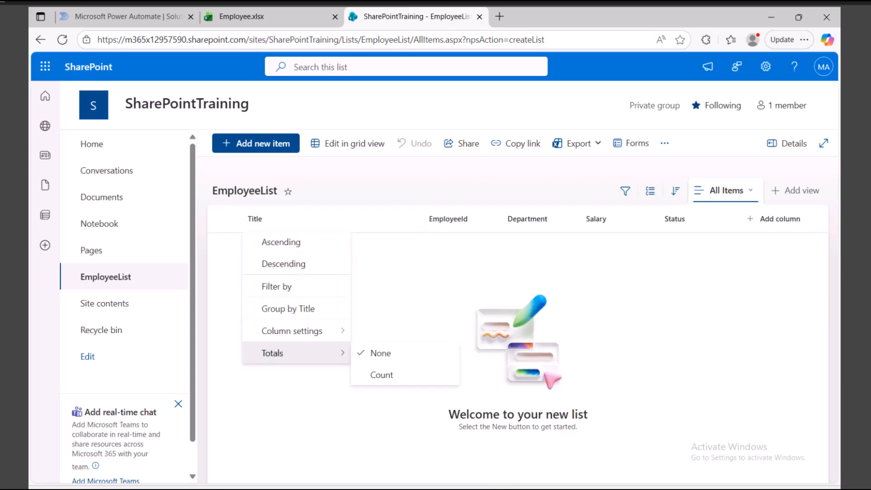
mouse_move(292, 331)
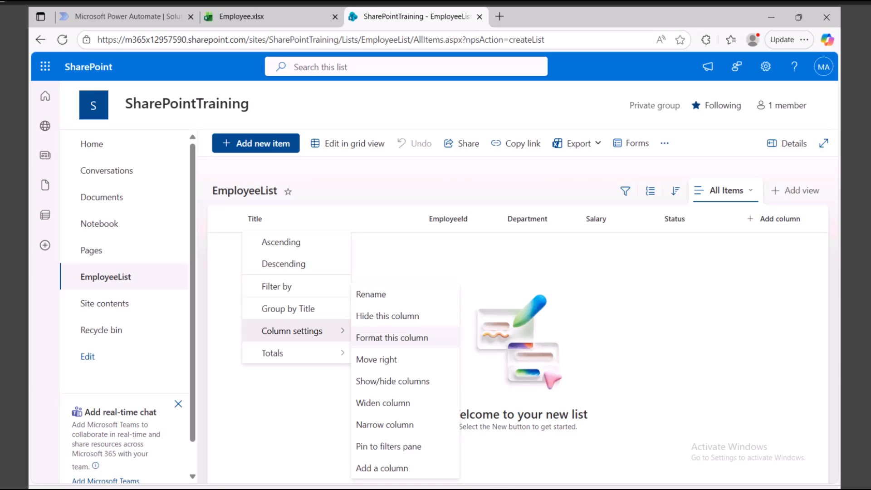
click(388, 316)
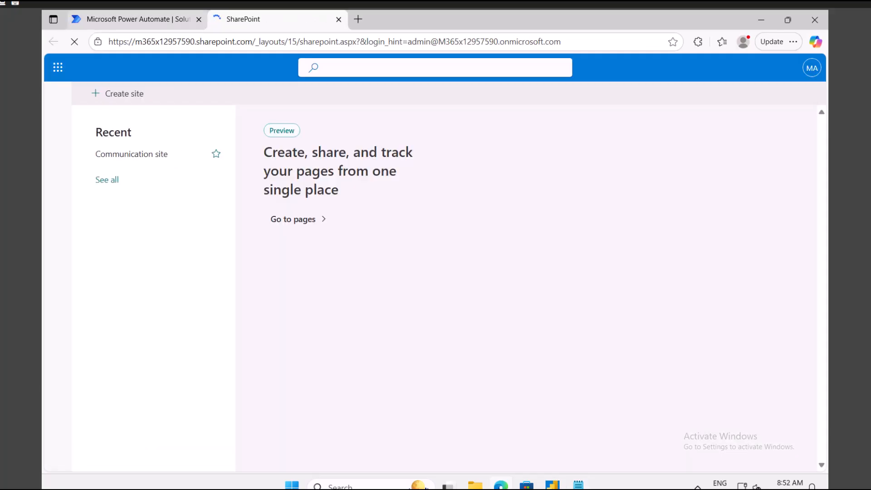
Open the Power Automate SOLUTION solution from Solutions, then switch to the blank Notepad tab.
click(159, 20)
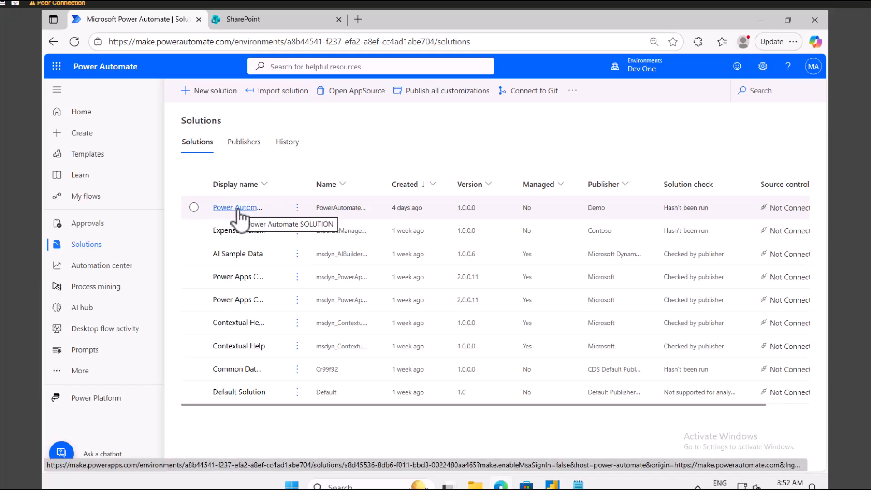
click(238, 208)
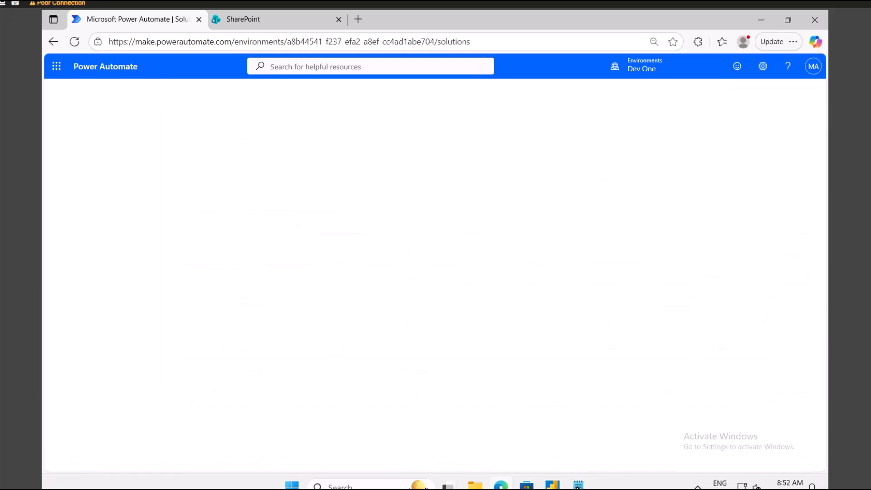
key(alt+Tab)
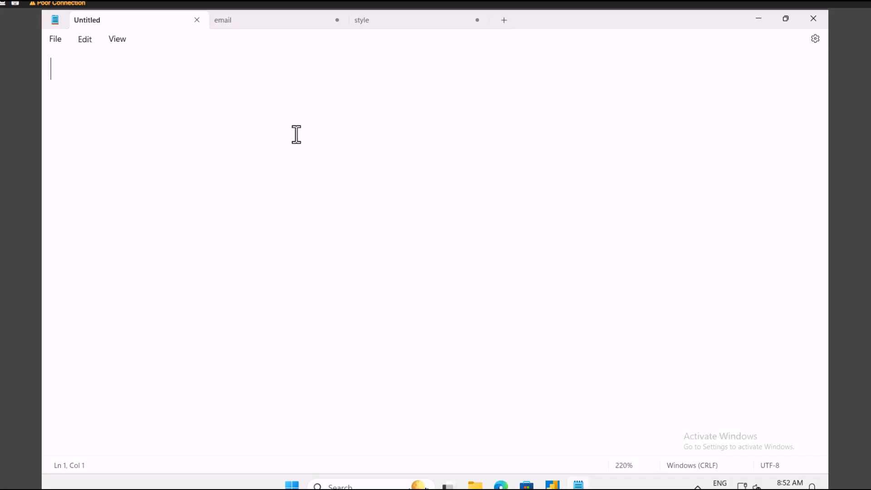
Write a 'CRUD:' note listing Add new record, Read record, update and delete on separate lines.
text(CRU)
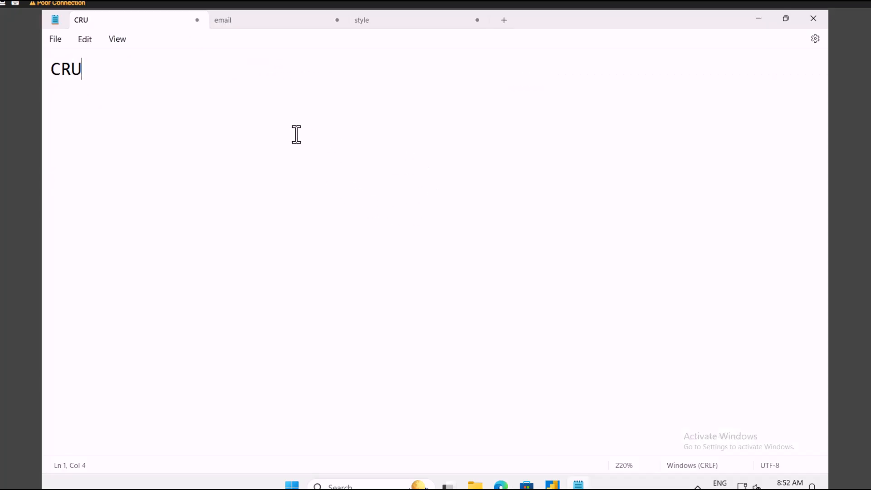
text(D:)
key(Return)
text(Add)
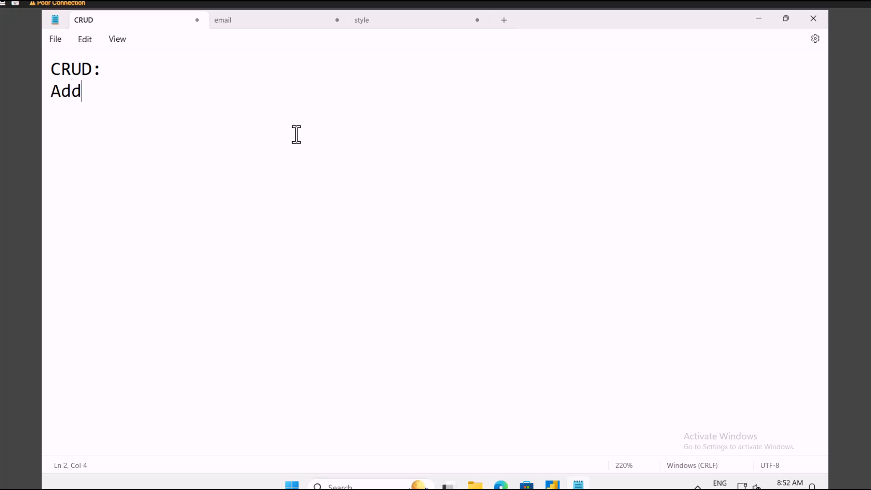
text( new rec)
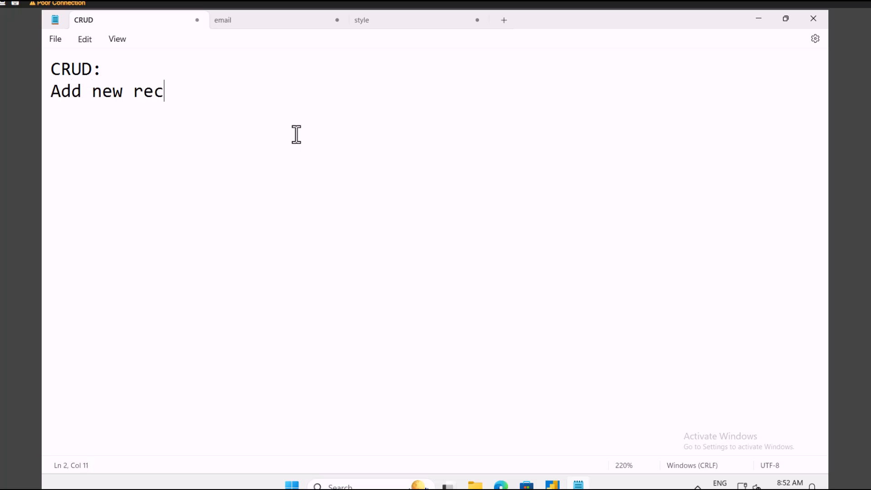
text(ord Read )
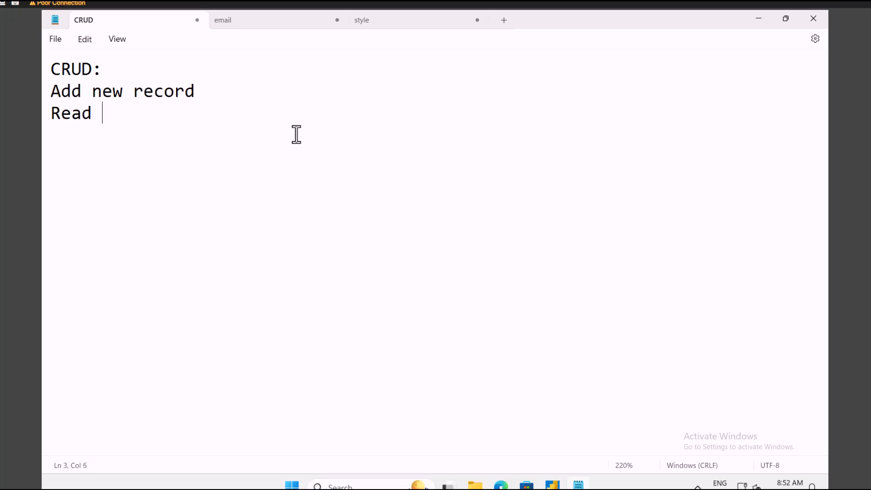
text(record)
key(Return)
text(update)
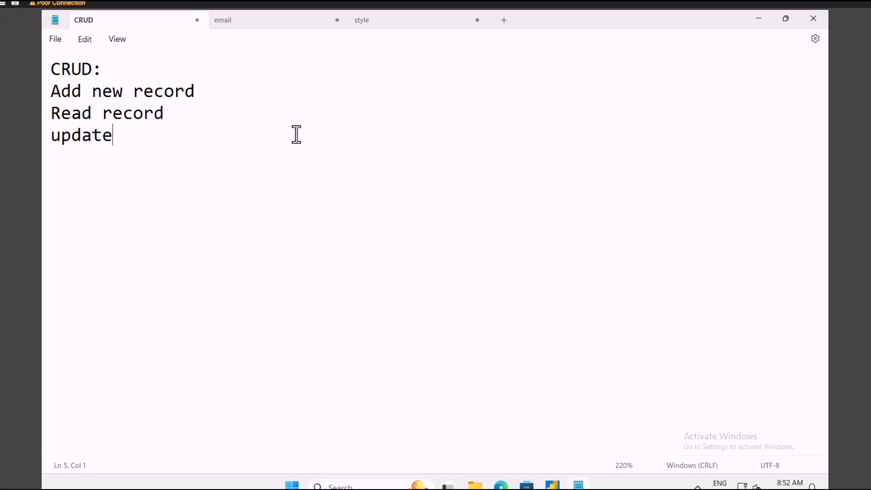
key(Return)
text(delete)
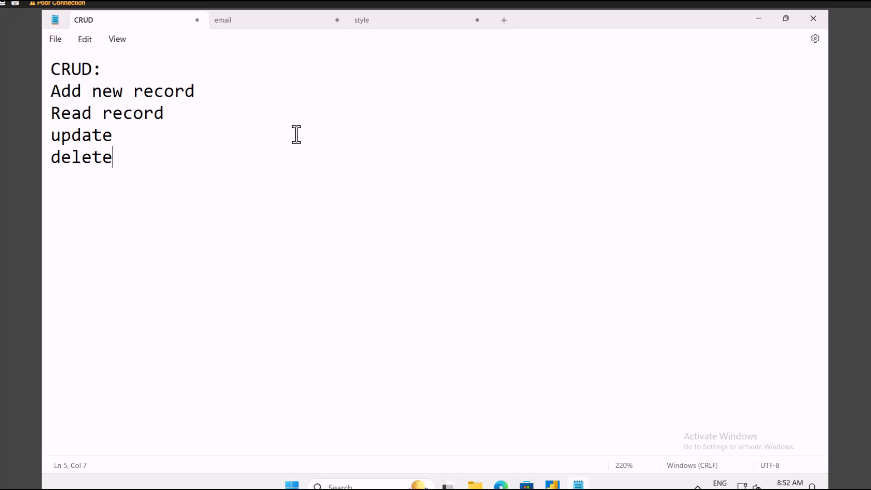
Create an instant cloud flow named SharePointCRUDOperation using the Manually trigger a flow trigger.
click(501, 485)
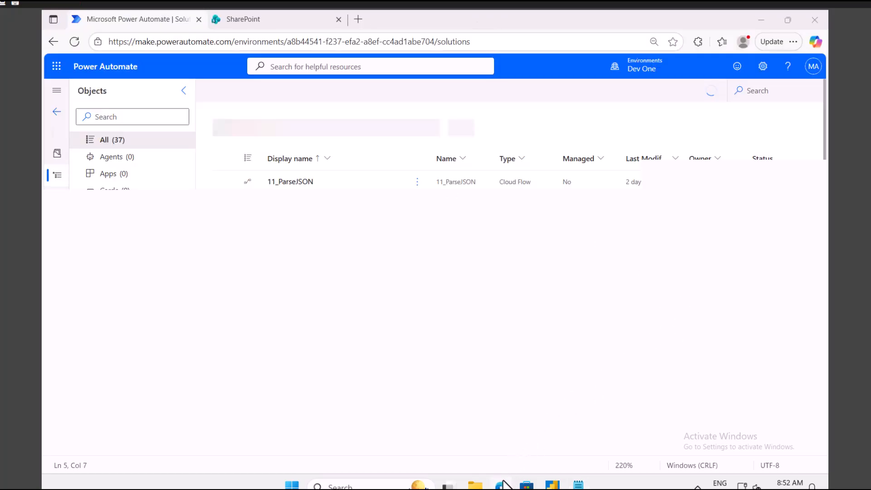
click(245, 92)
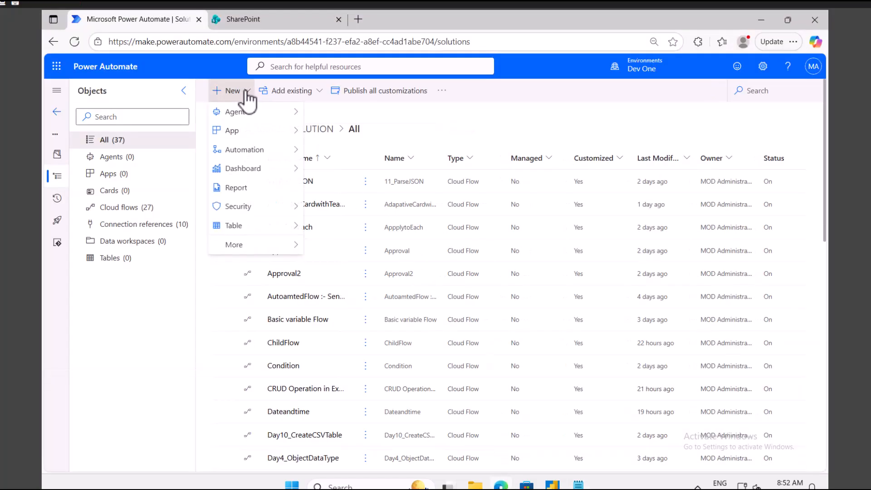
mouse_move(247, 150)
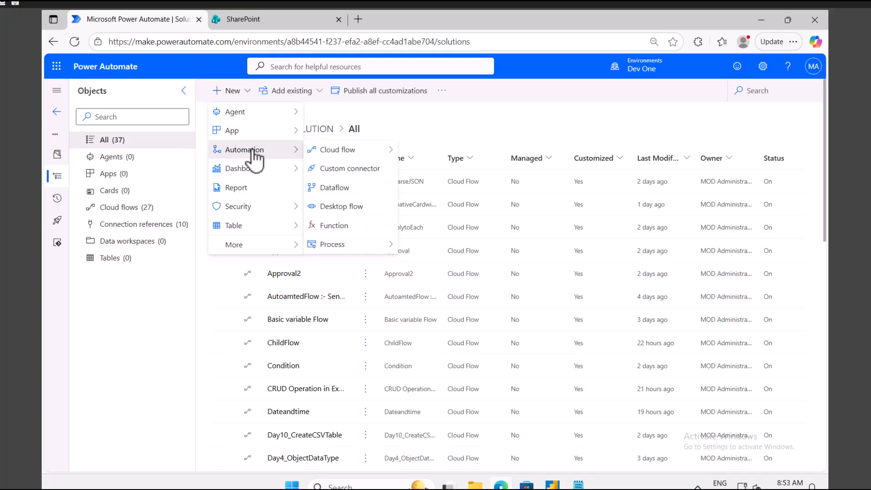
mouse_move(348, 152)
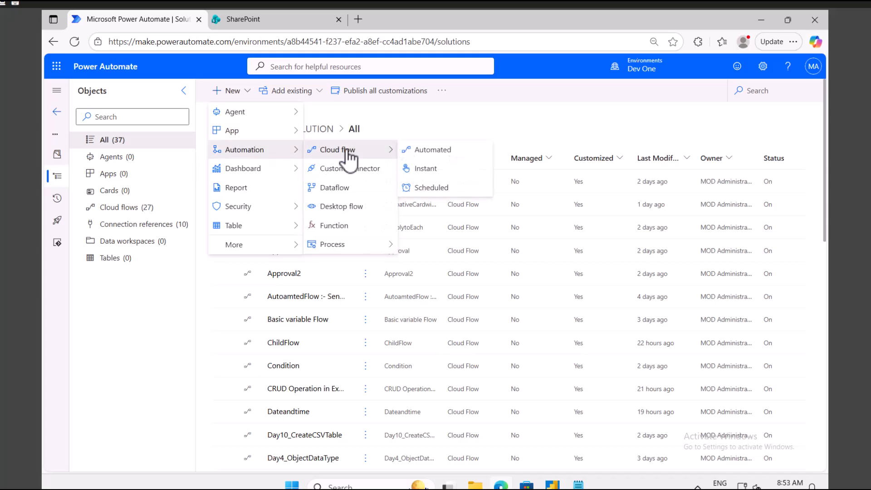
click(431, 169)
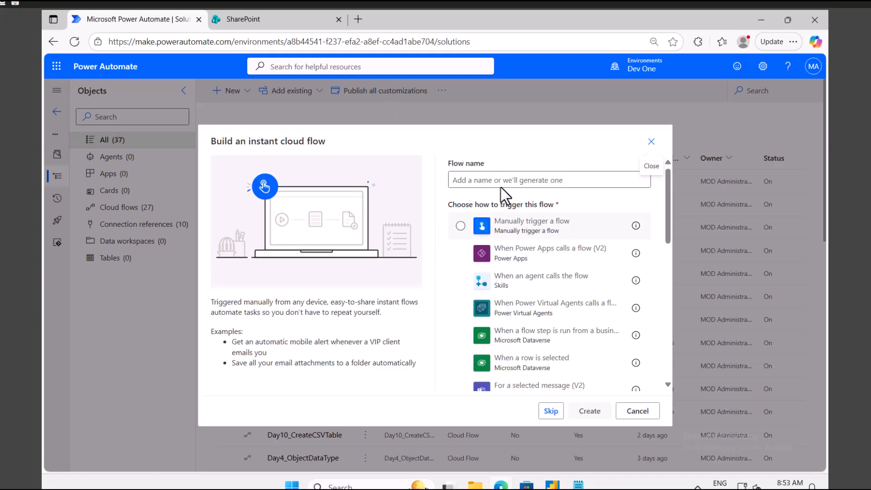
click(503, 180)
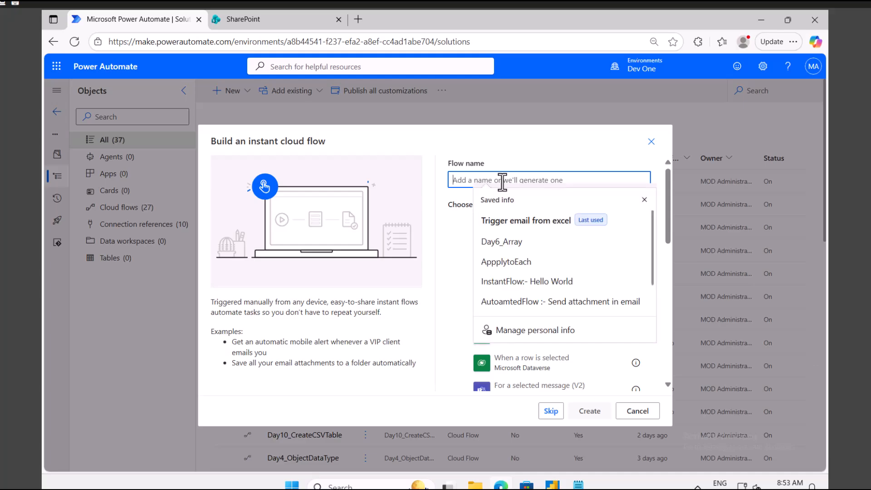
text(SharePOint)
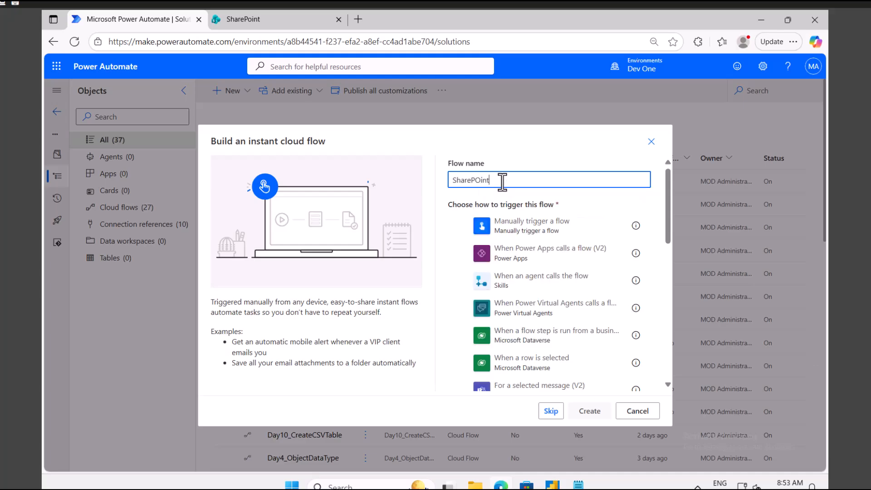
key(BackSpace)
key(BackSpace)
text(ointCRUDOp)
click(502, 226)
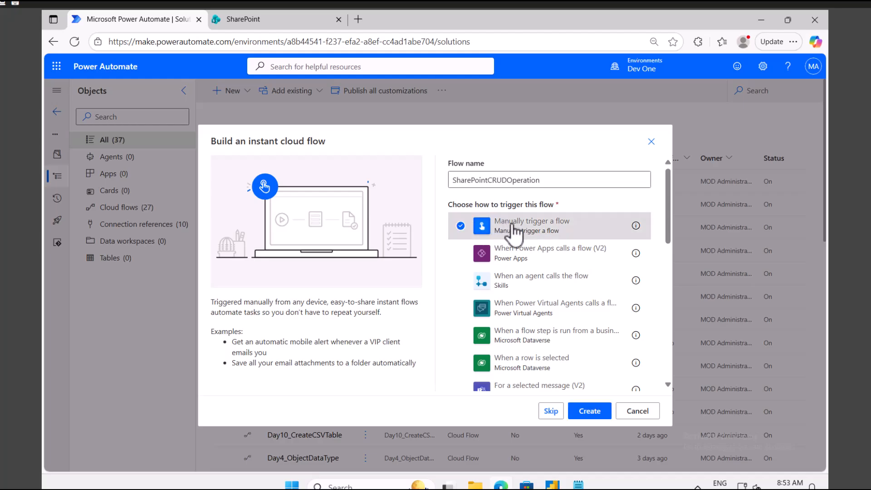
click(596, 410)
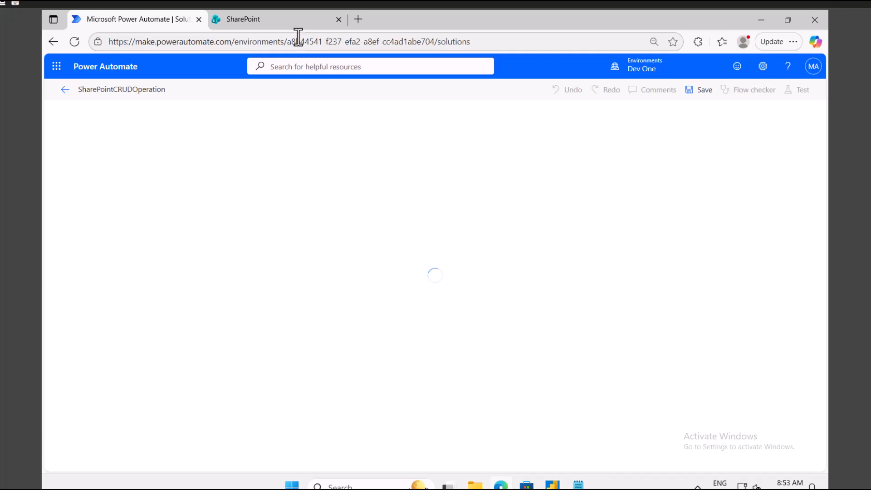
Browse the My Lists, My Files and My News panels, then open the SharePointTraining site.
click(254, 22)
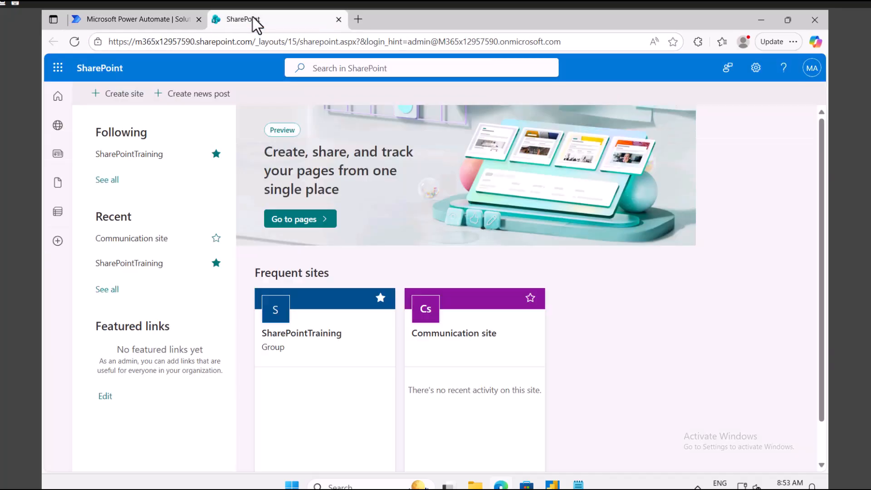
click(58, 212)
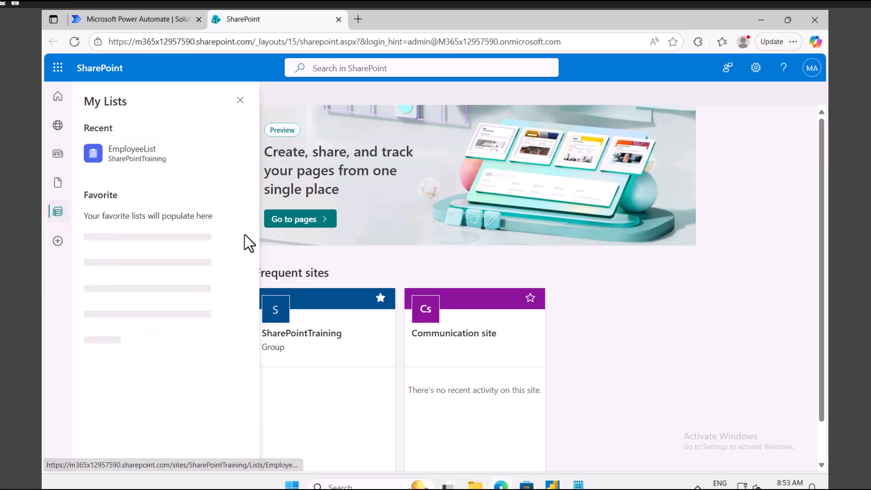
click(62, 185)
click(57, 162)
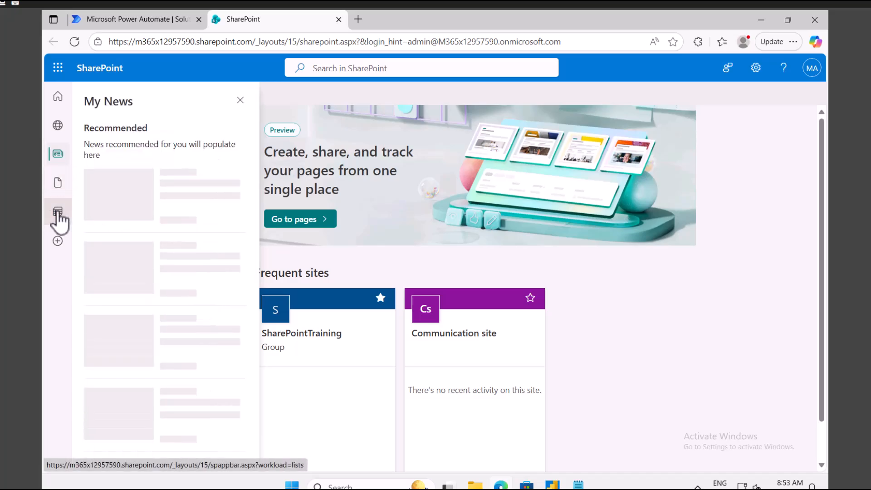
click(59, 126)
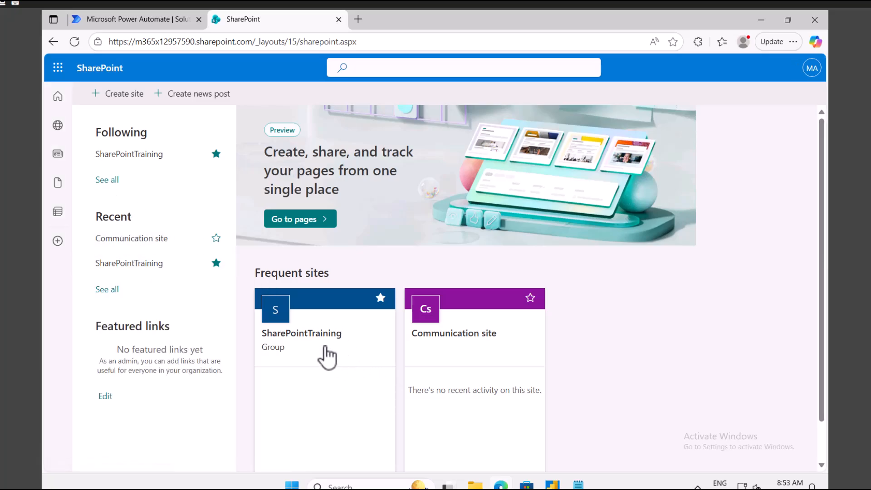
click(310, 341)
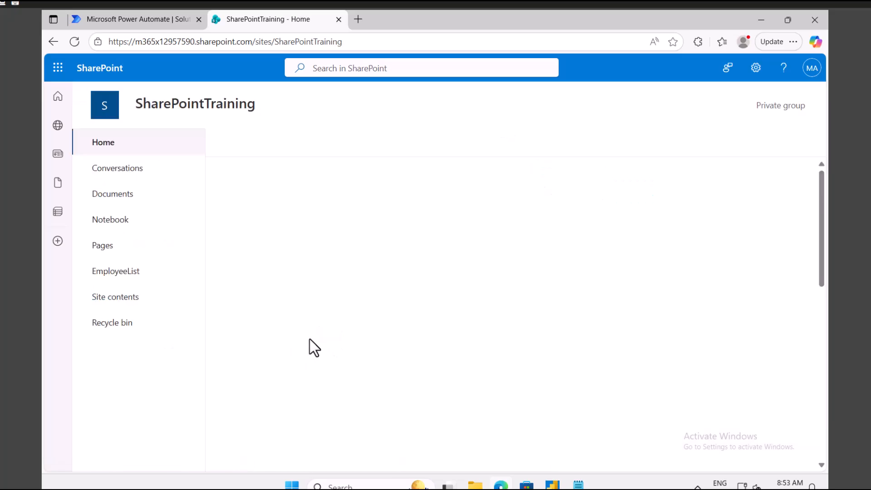
Select all five blank rows in EmployeeList and delete them.
click(127, 272)
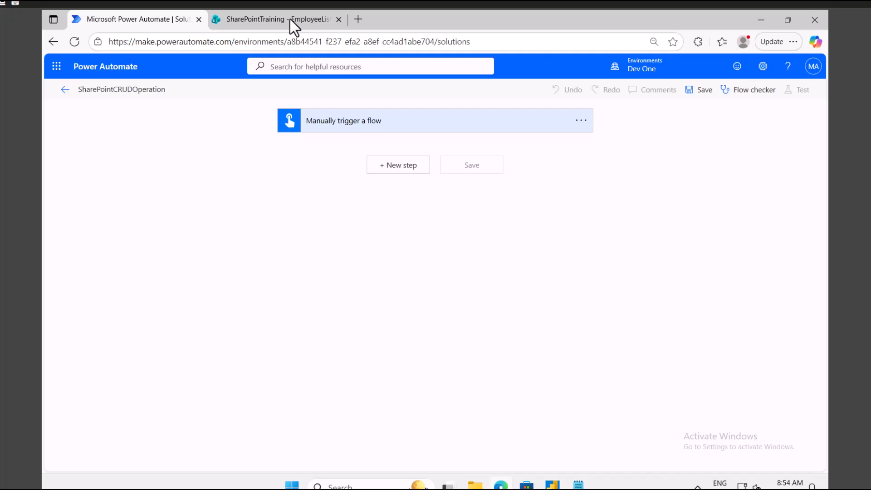
click(281, 19)
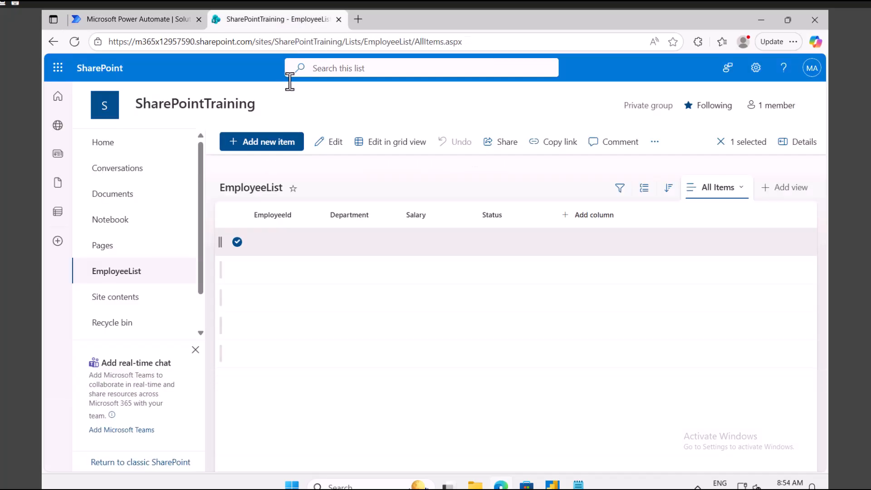
click(237, 271)
click(236, 298)
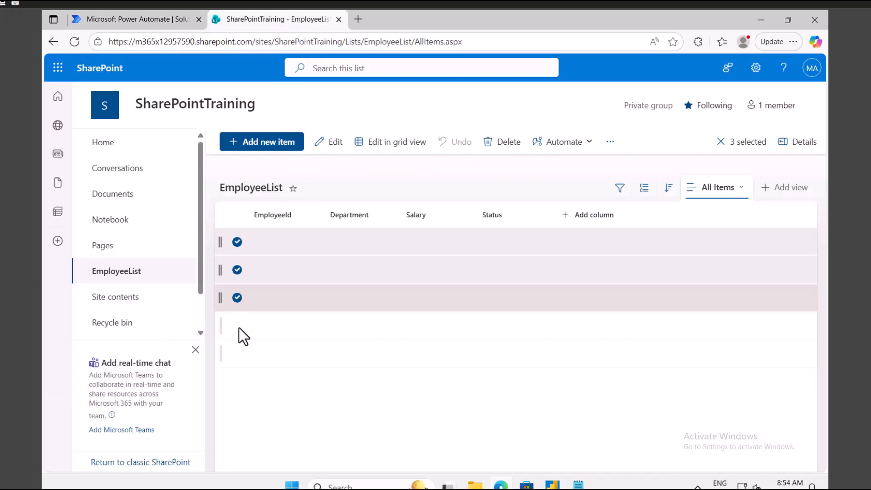
click(237, 325)
click(237, 354)
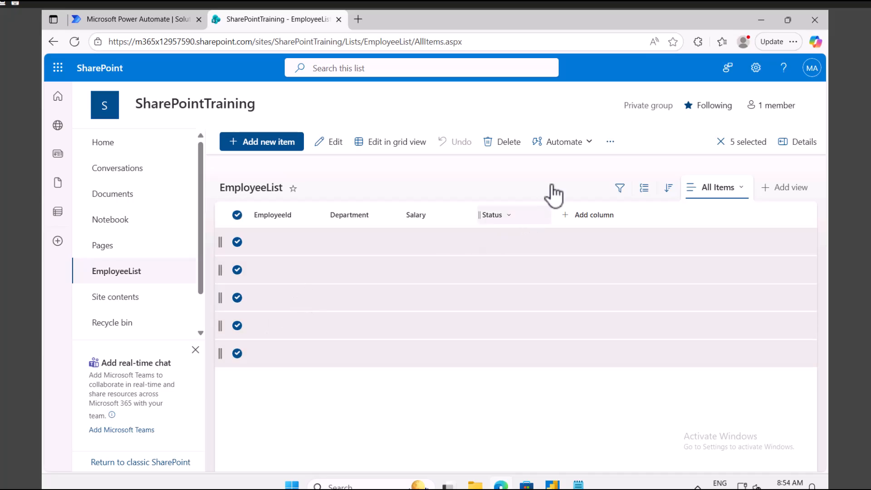
click(503, 144)
click(427, 296)
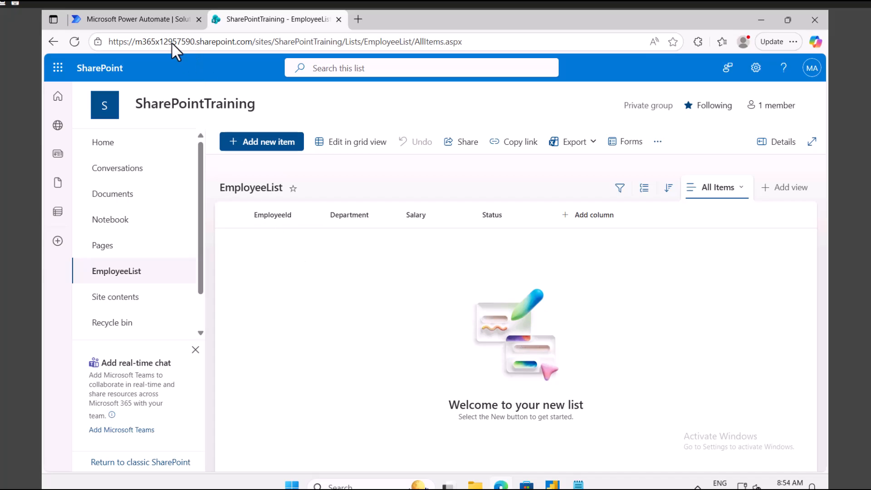
click(132, 19)
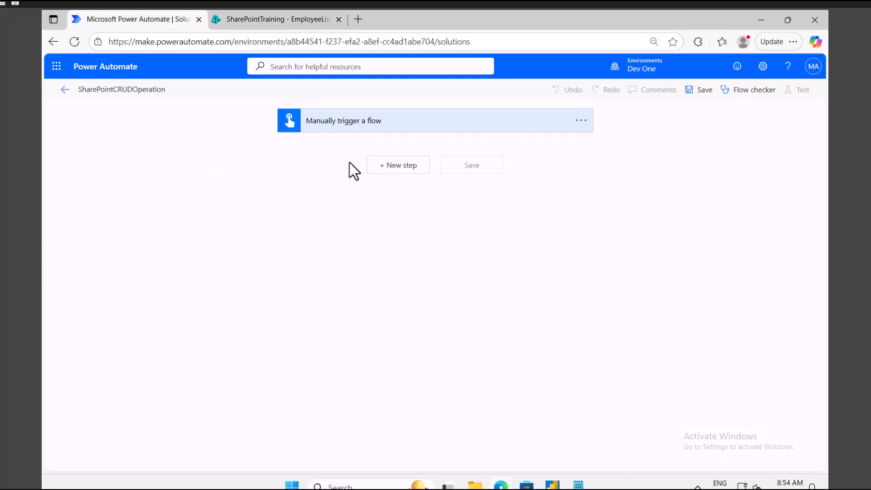
Add a text input 'epid' to the trigger, described as 'Please enter your employeeId'.
click(368, 126)
click(326, 151)
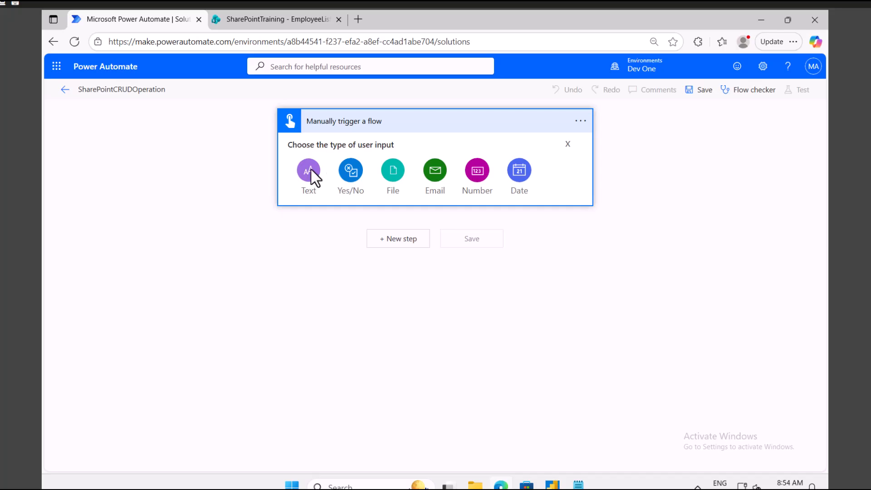
click(311, 170)
drag(341, 144, 311, 144)
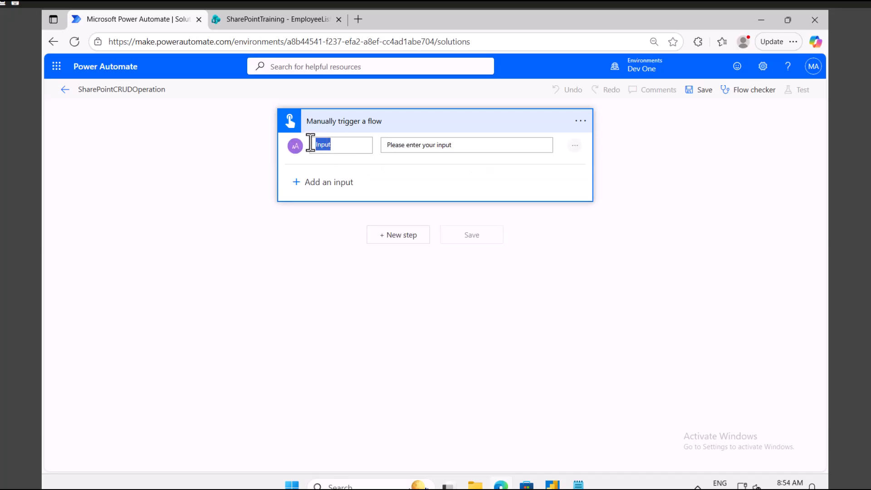
text(epid)
key(Tab)
double_click(445, 145)
text(employeeId)
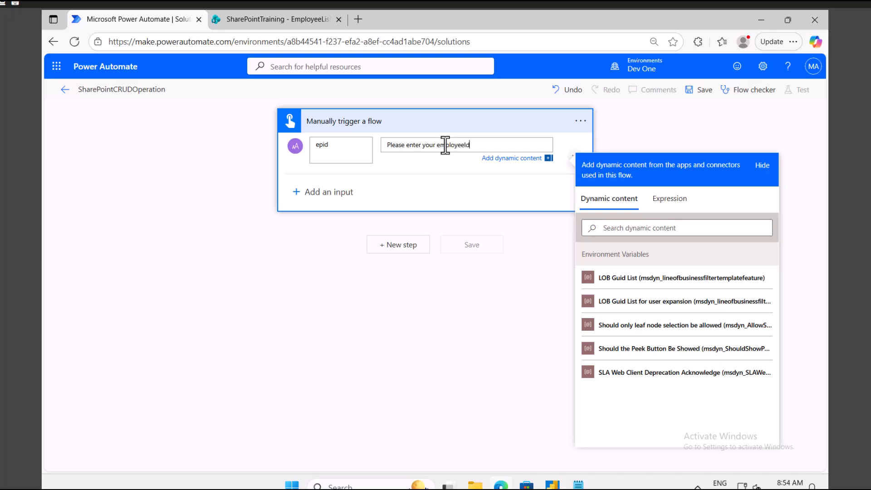
Add a second text input 'Dep' whose description asks for the Department.
click(334, 195)
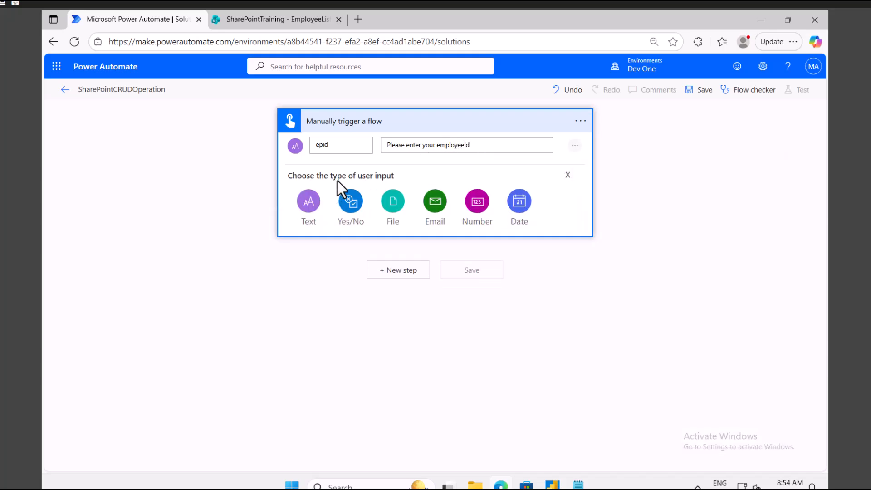
click(315, 203)
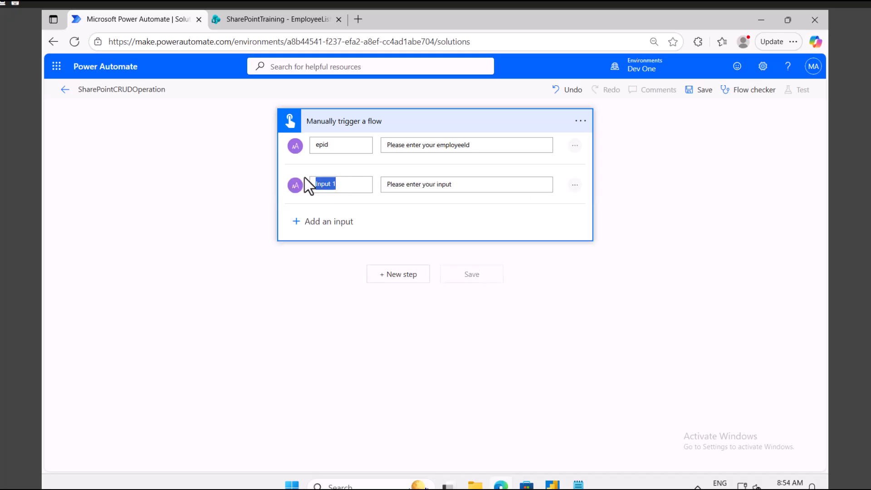
text(Dep)
key(Tab)
double_click(440, 184)
text(De)
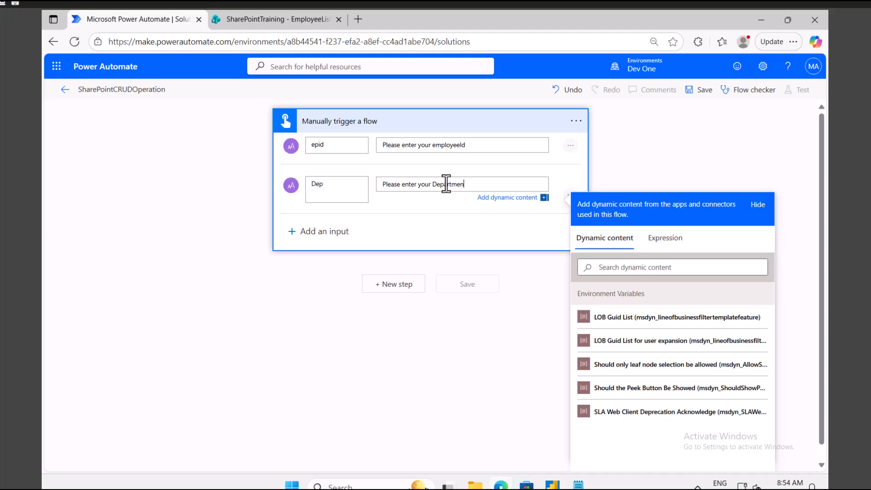
click(287, 21)
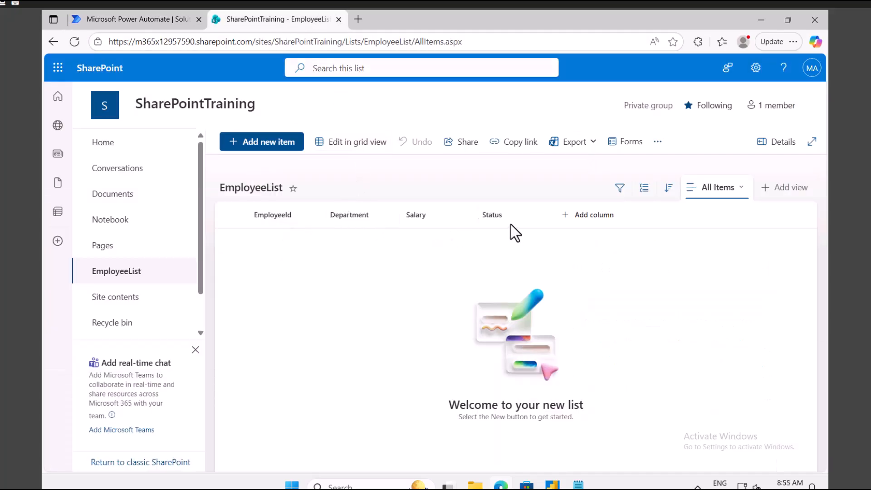
click(138, 21)
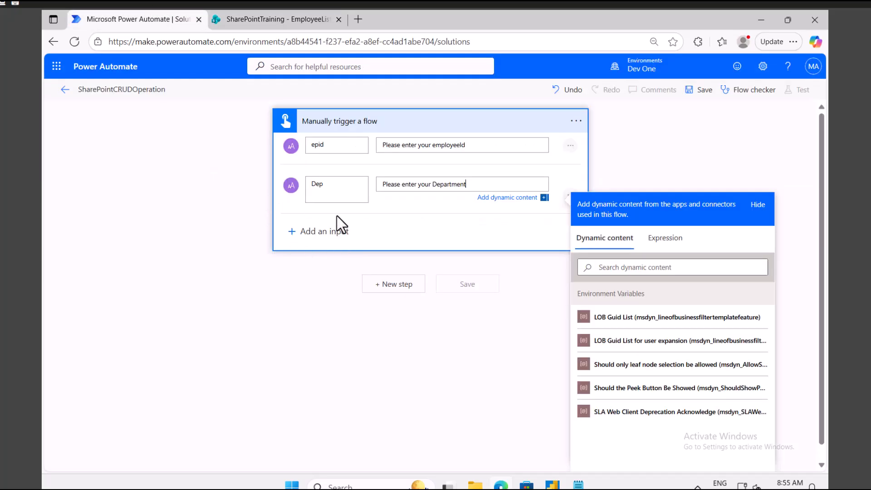
Add a third text input 'Status' described as 'Please enter employee Status'.
click(321, 231)
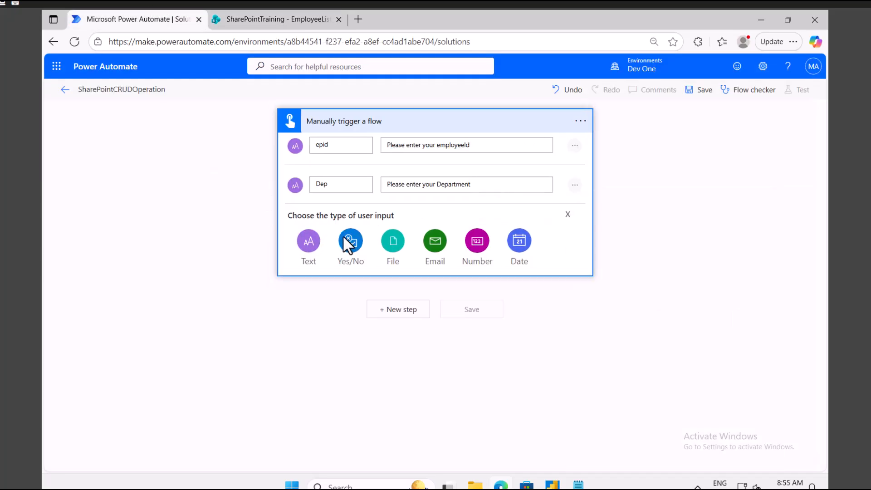
click(309, 240)
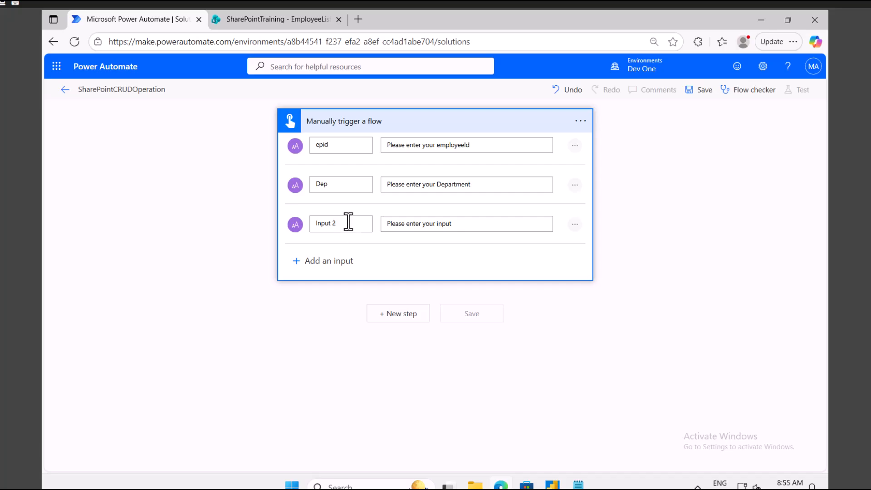
drag(348, 221, 311, 226)
drag(344, 221, 301, 219)
text(Status)
click(438, 223)
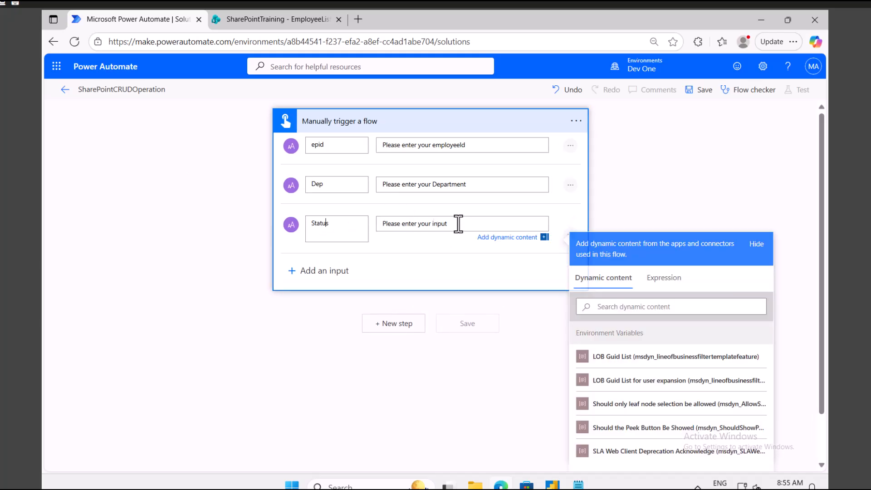
drag(419, 224, 459, 225)
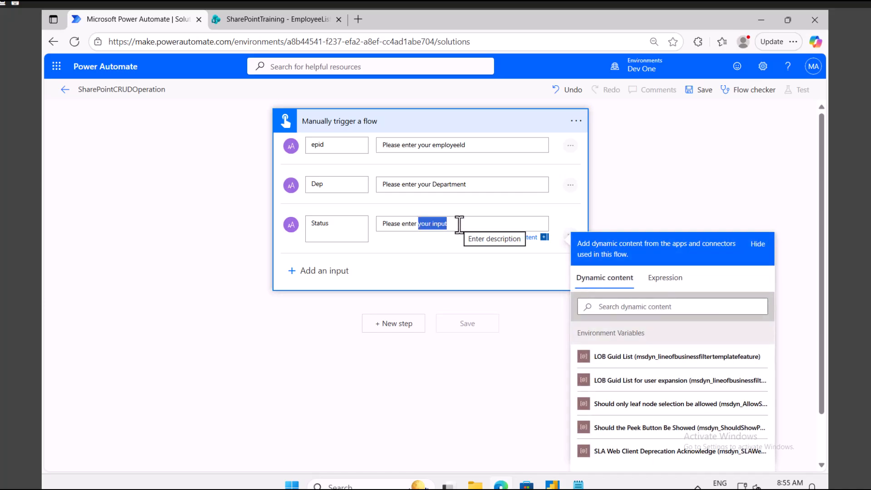
text(employee)
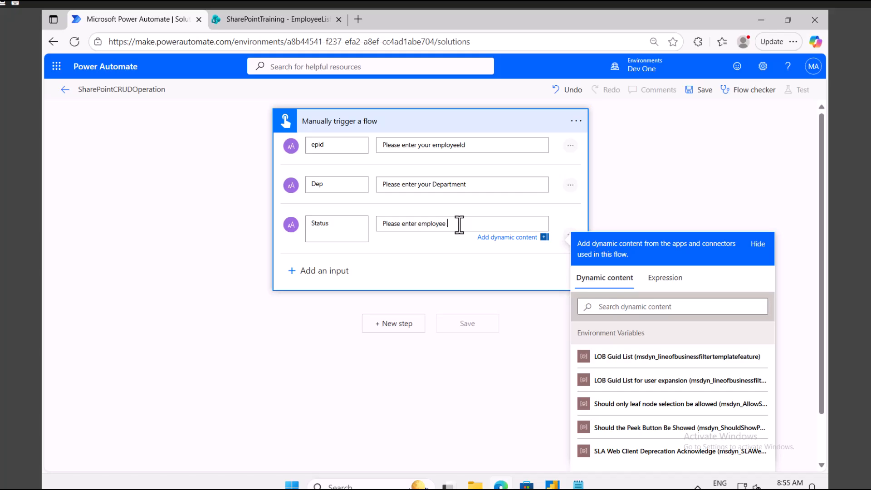
text( Status)
click(390, 329)
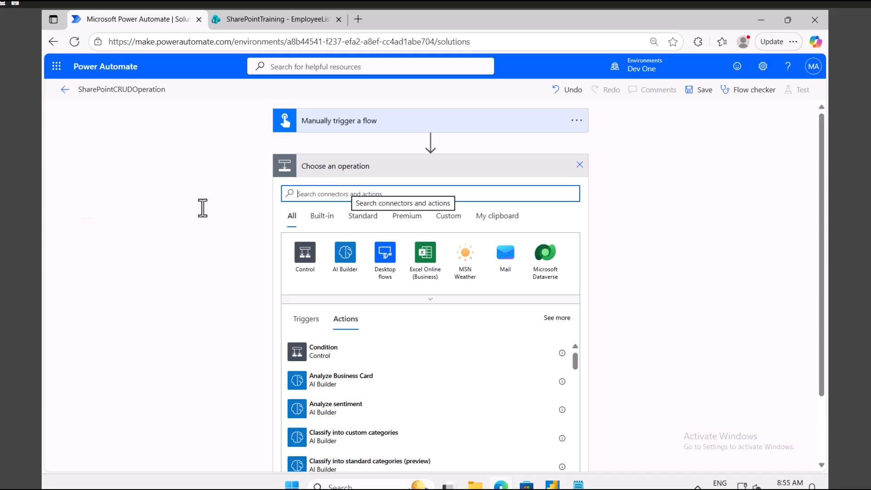
Search the SharePoint connector for 'create' and add its Create item action.
text(Sharepo)
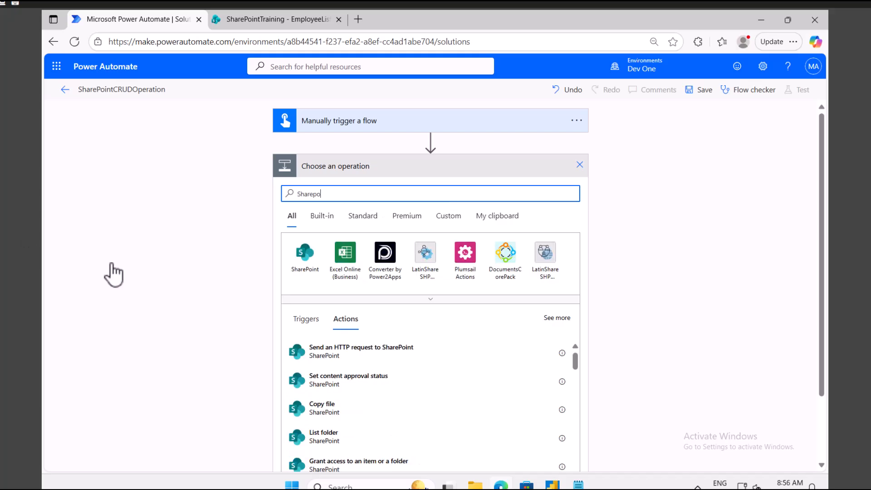
click(300, 271)
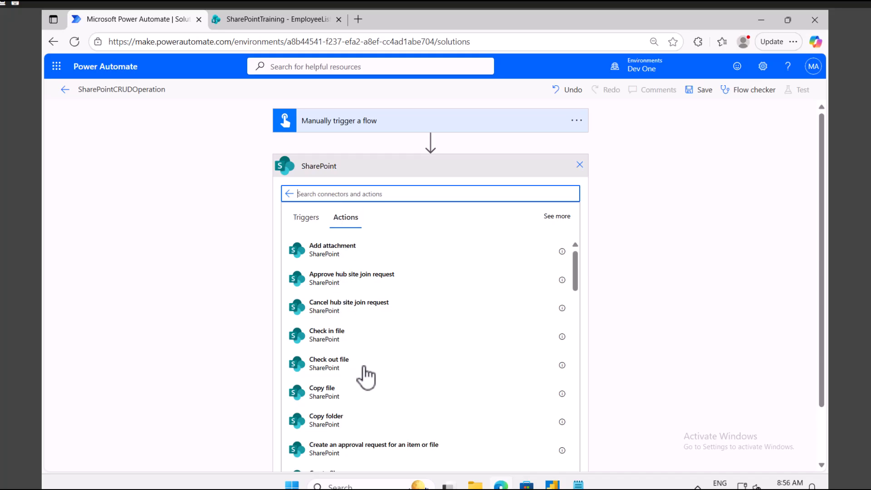
scroll(374, 373, down, 3)
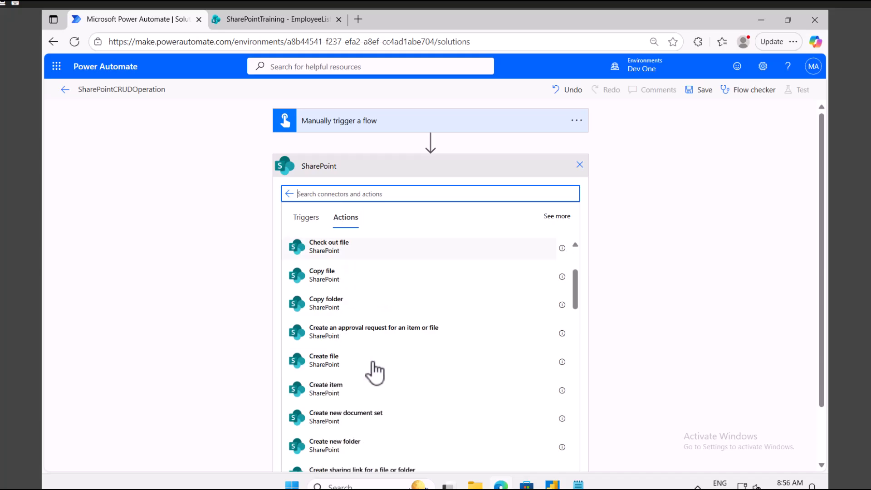
scroll(374, 373, up, 3)
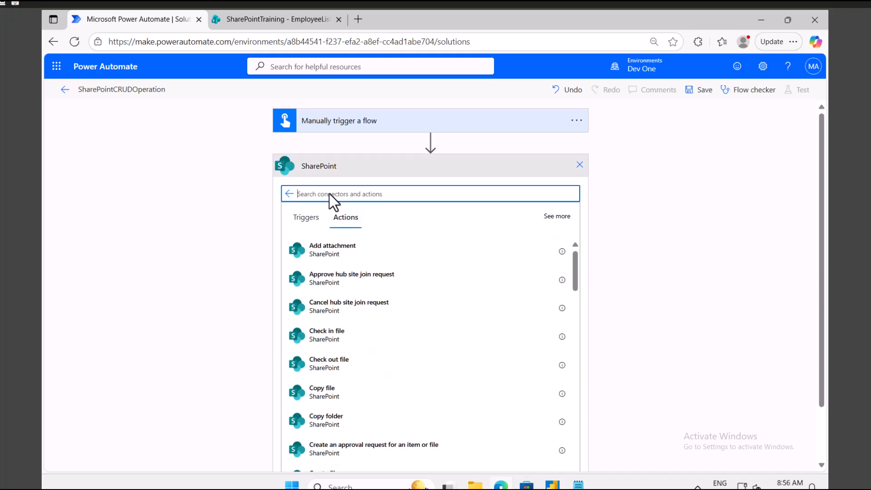
text(create)
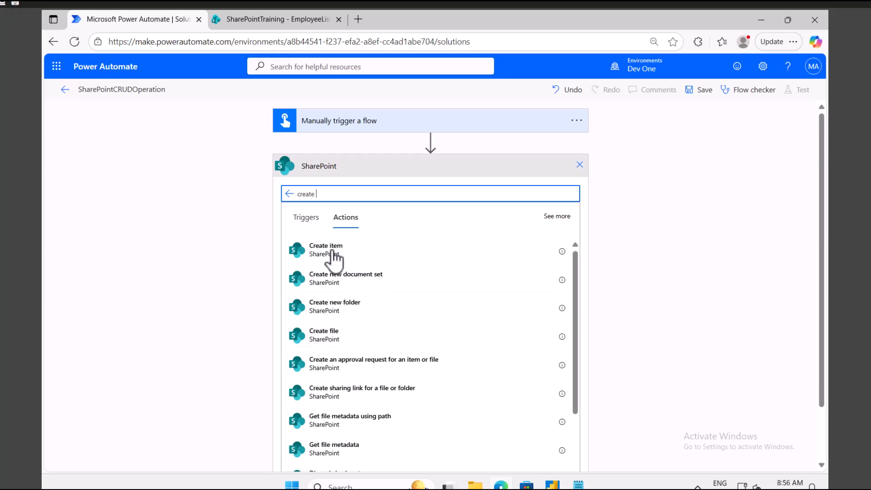
scroll(371, 317, down, 5)
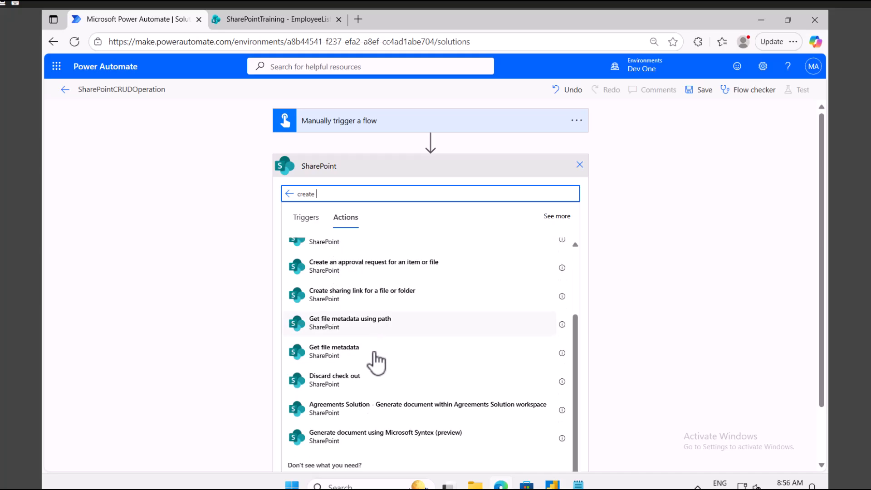
scroll(376, 360, up, 5)
click(324, 251)
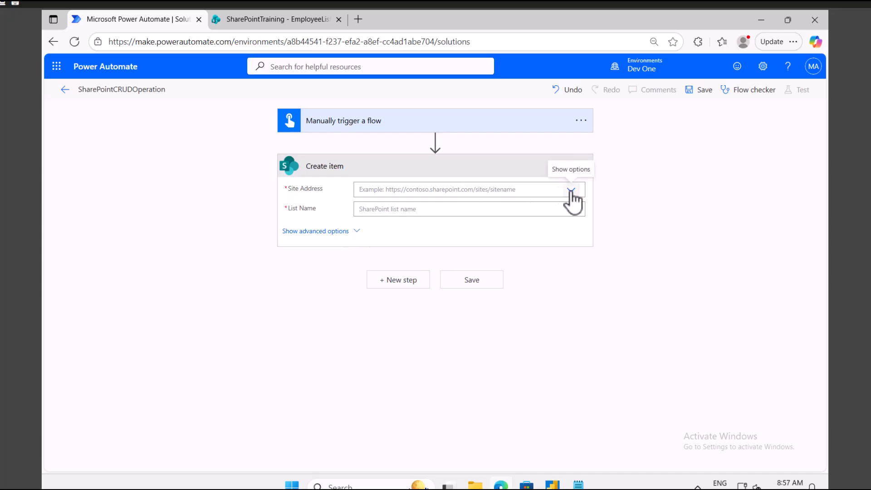
Set Site Address to SharePointTraining and List Name to EmployeeList, showing the advanced column fields.
click(570, 190)
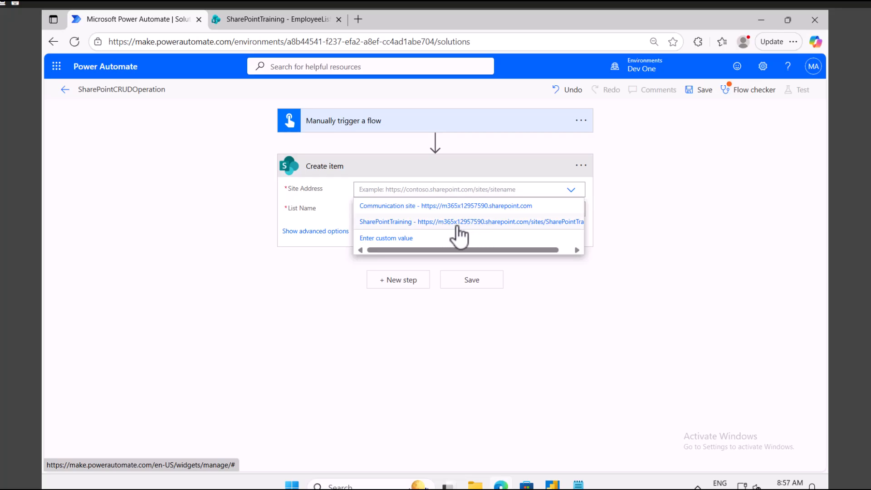
click(430, 222)
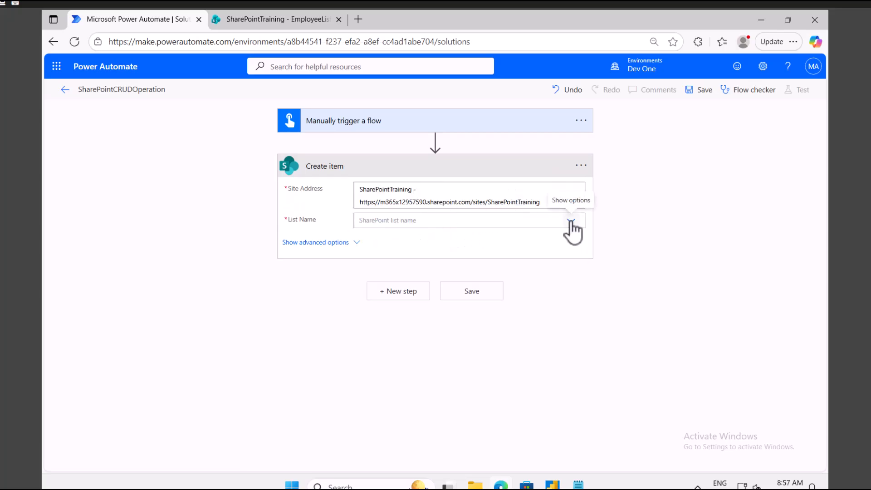
click(250, 19)
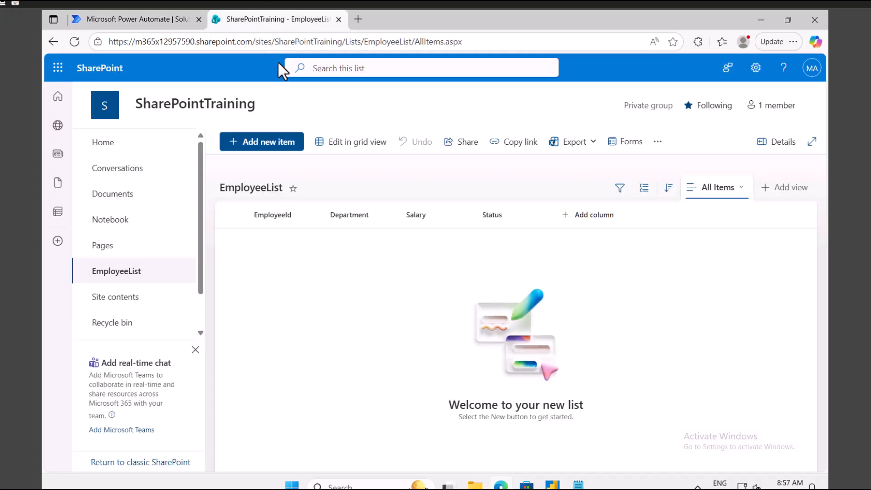
click(188, 18)
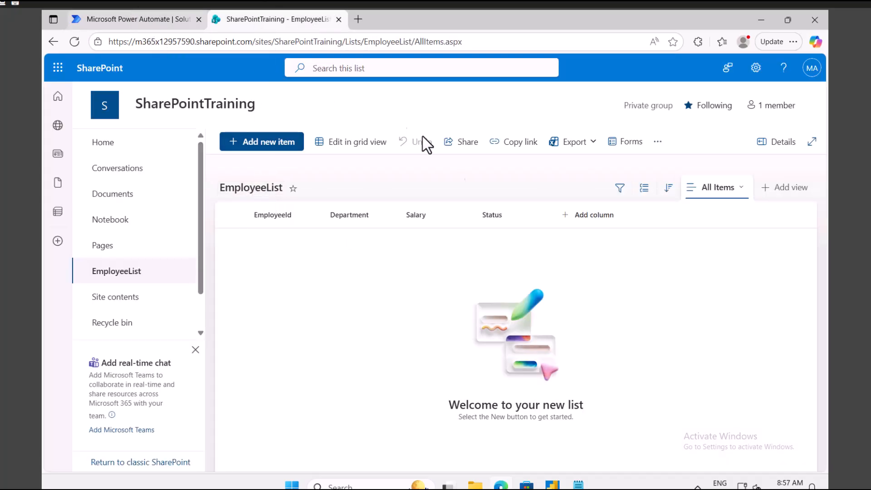
click(572, 222)
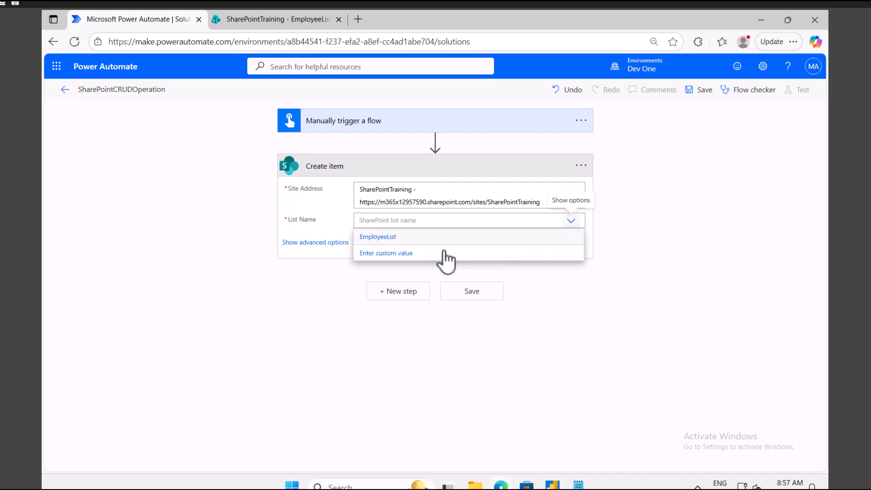
click(414, 236)
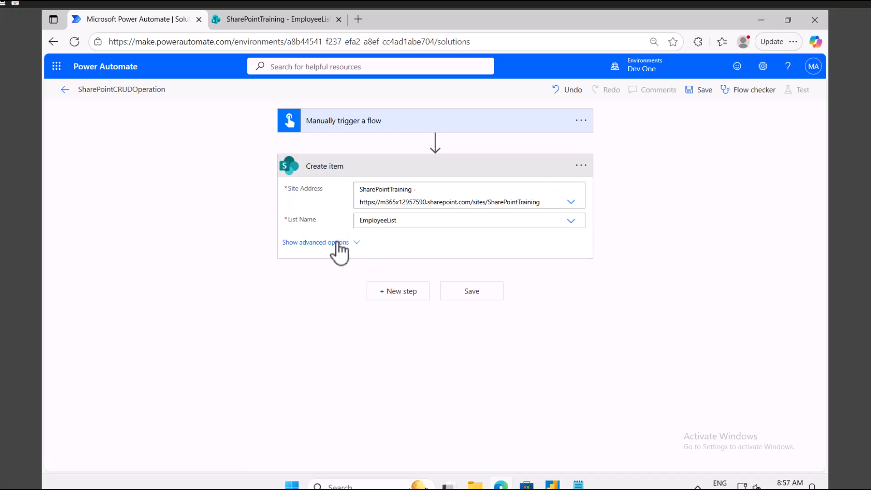
click(339, 245)
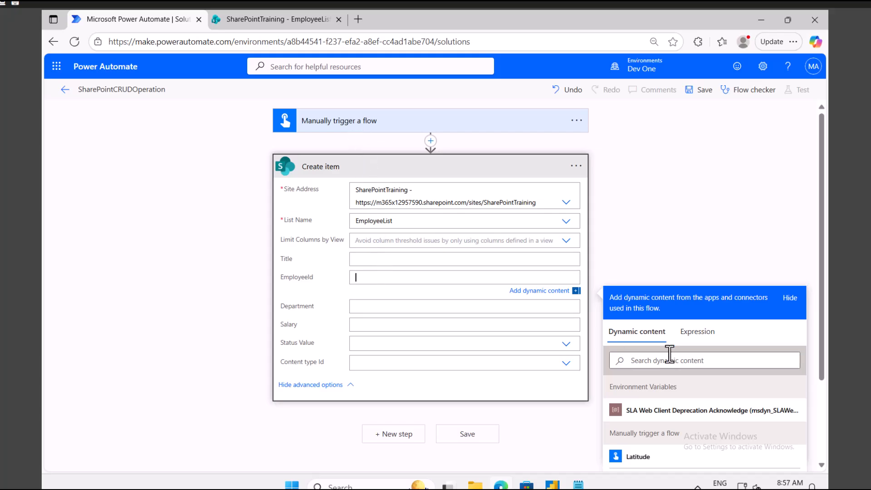
Search the dynamic content values using 'em'.
click(658, 359)
text(em)
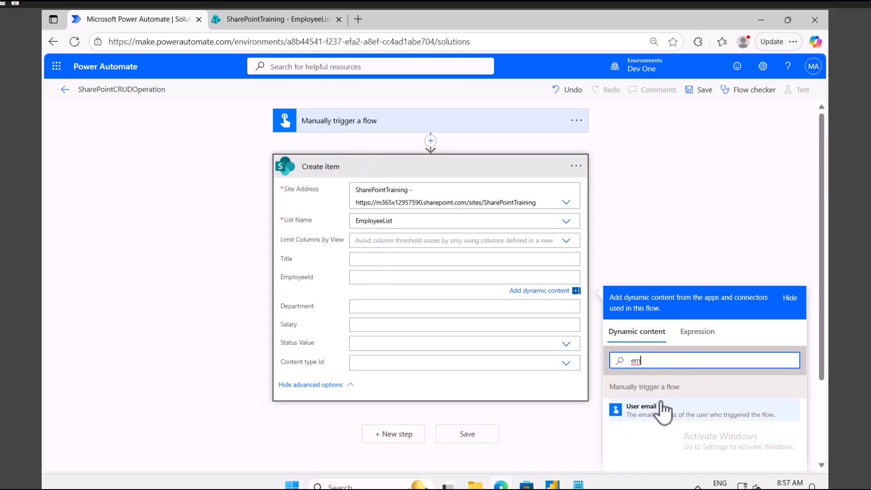
key(BackSpace)
key(BackSpace)
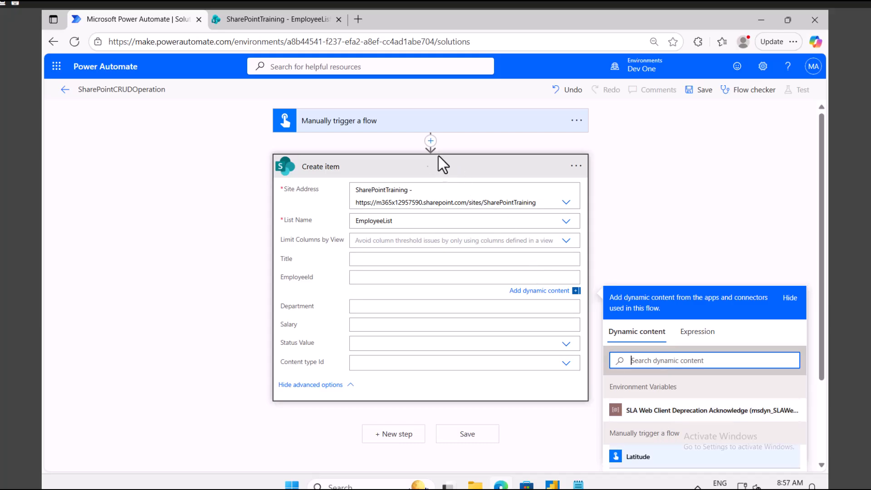
Review the trigger's three inputs and save the SharePointCRUDOperation flow.
click(354, 122)
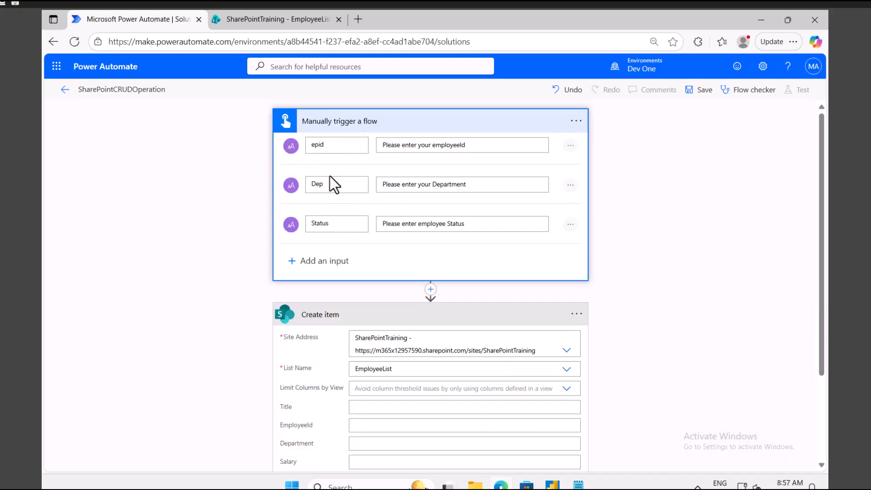
click(703, 93)
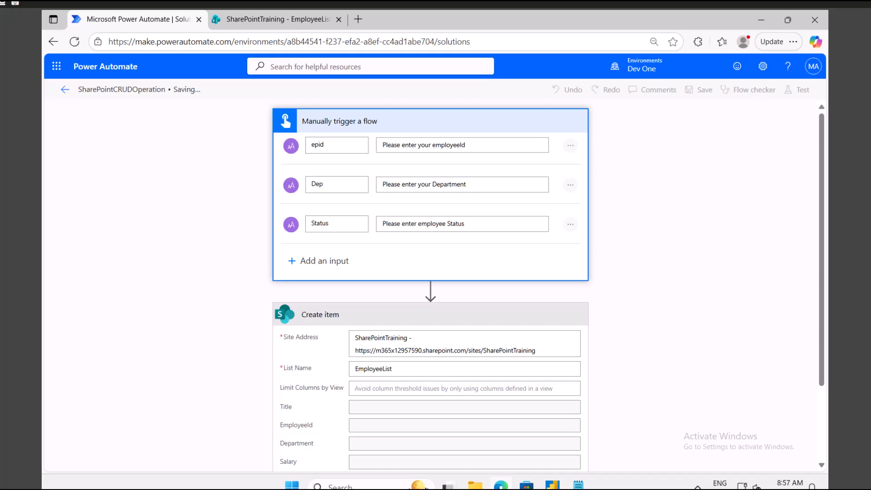
click(383, 423)
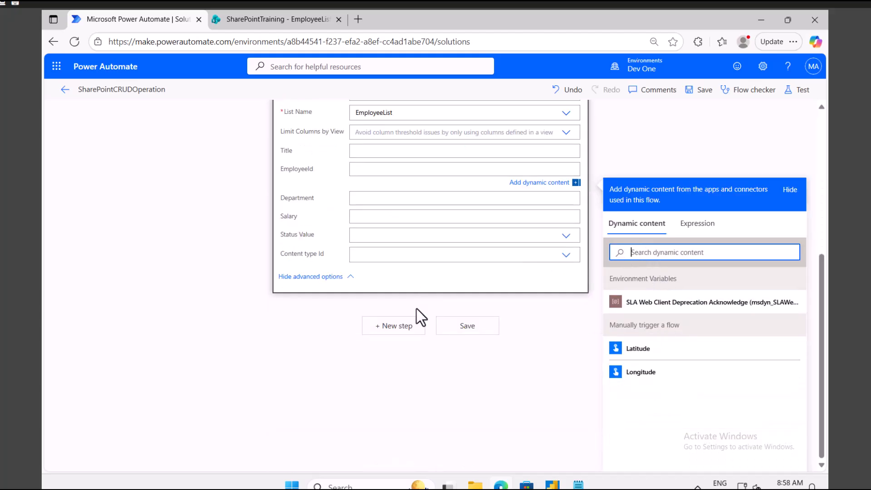
scroll(417, 309, up, 5)
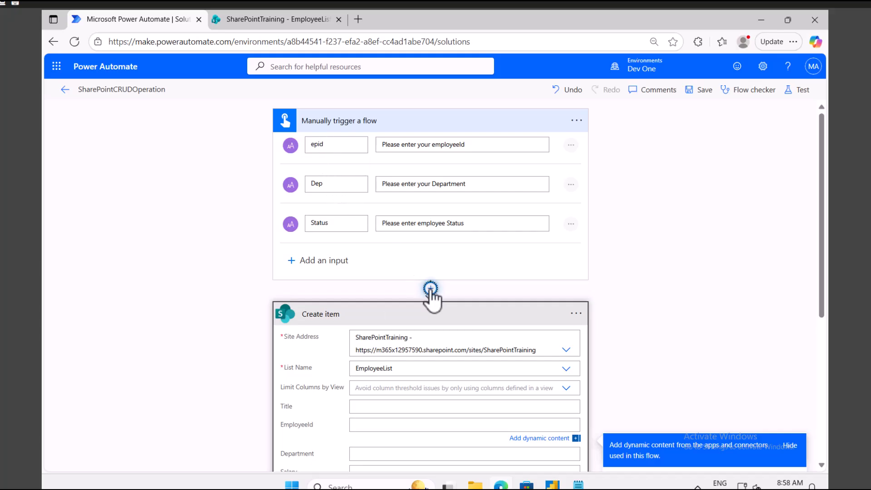
Insert a Compose action between the manual trigger and Create item.
click(430, 289)
click(428, 306)
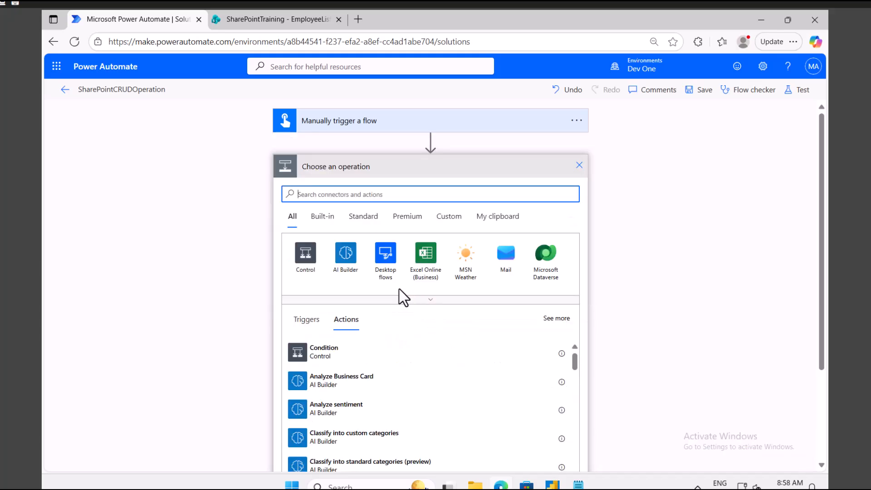
text(compose)
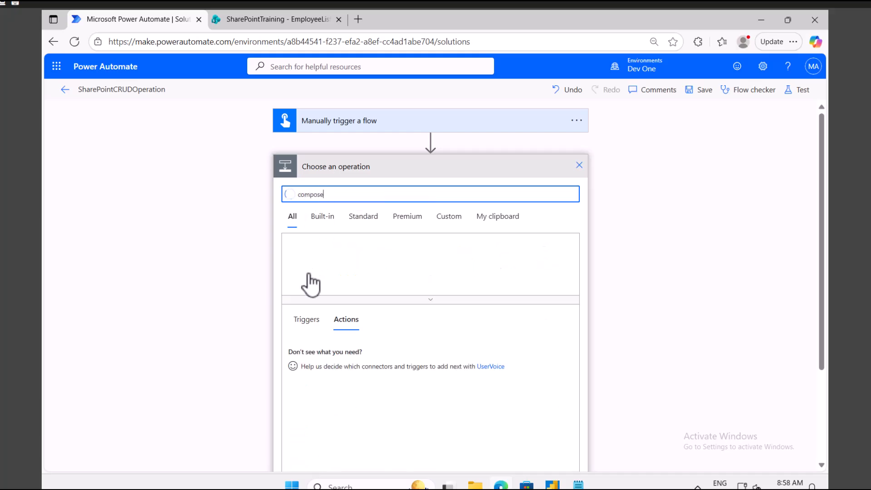
click(320, 351)
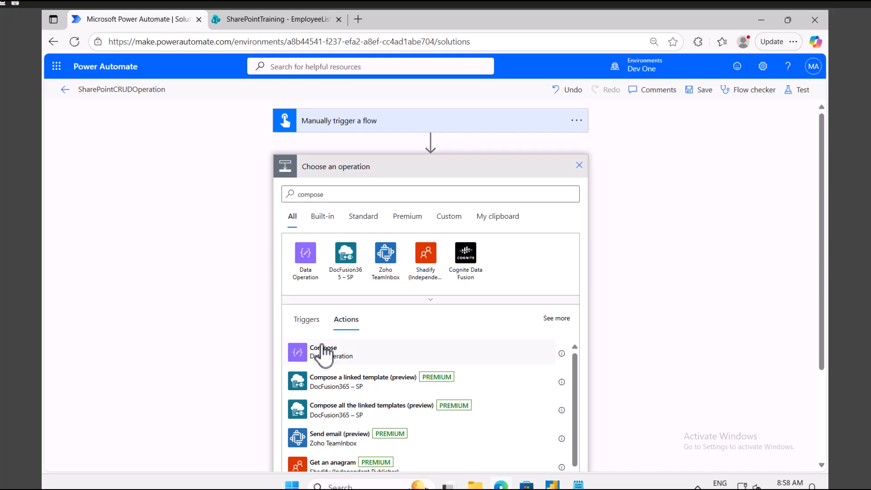
Set the Compose Inputs to the trigger's epid value.
click(381, 190)
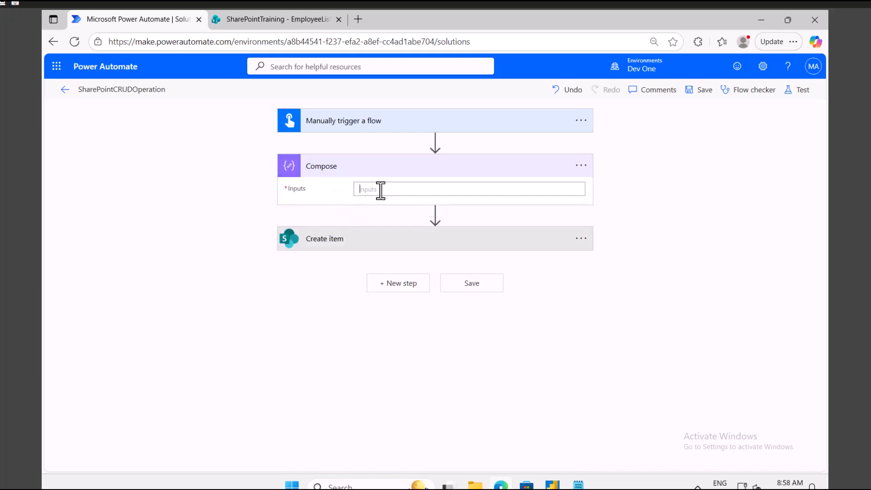
scroll(670, 363, down, 2)
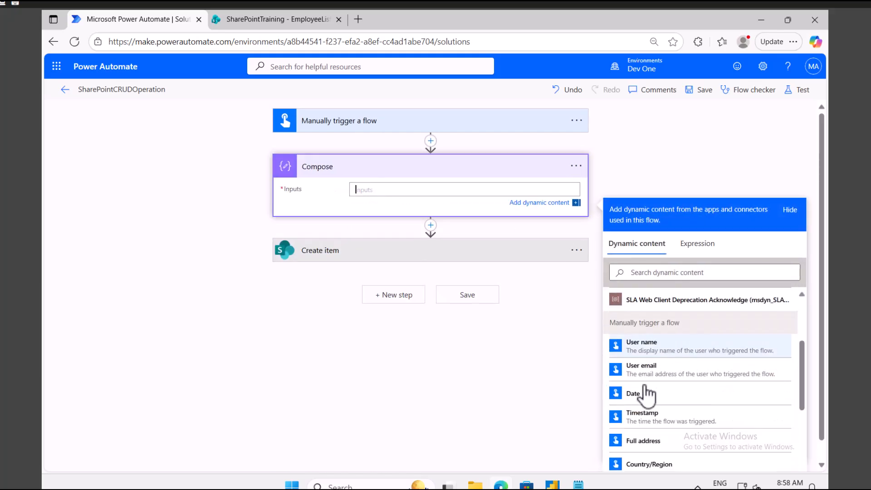
scroll(664, 306, down, 2)
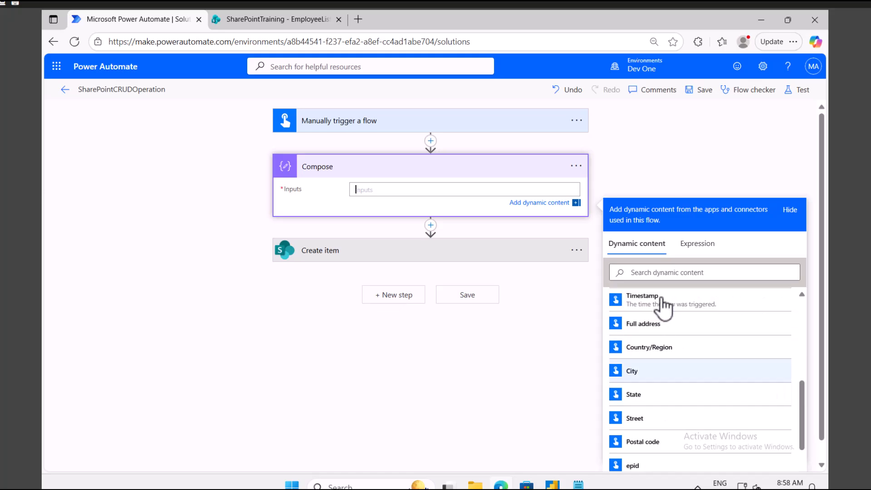
click(644, 467)
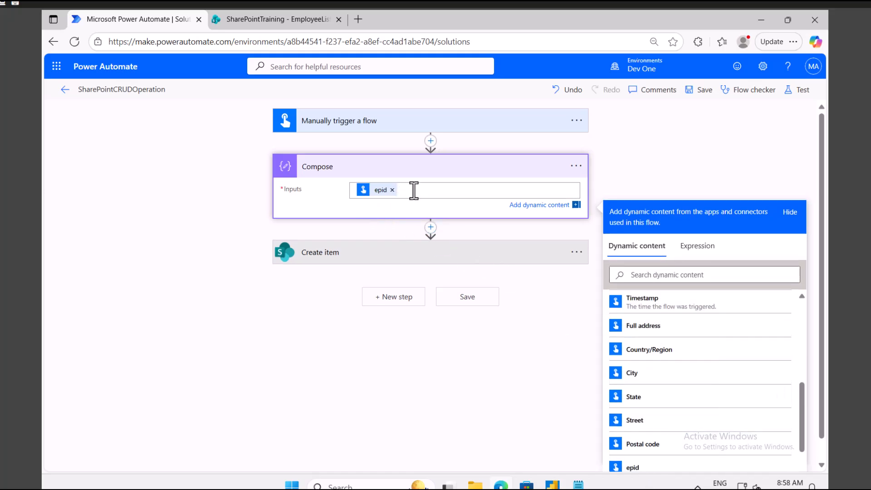
click(385, 257)
Paste epid into EmployeeId, remove it from Compose, and insert Dep into Department.
click(368, 352)
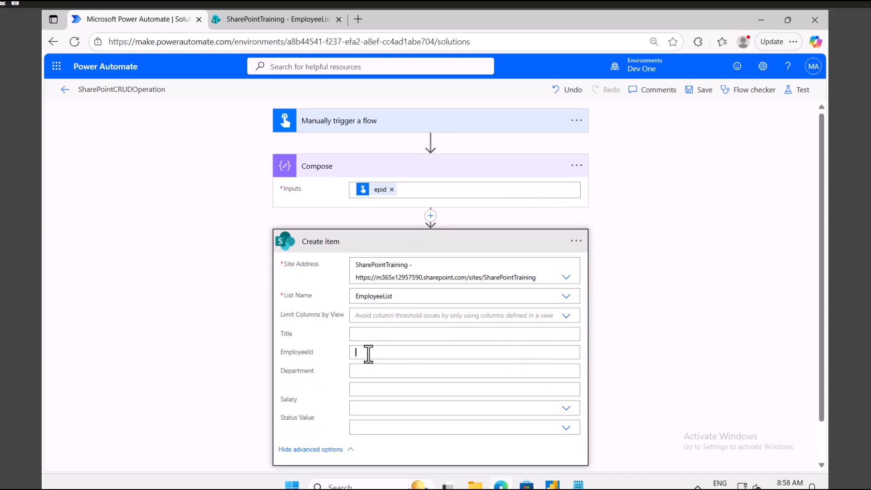
key(ctrl+v)
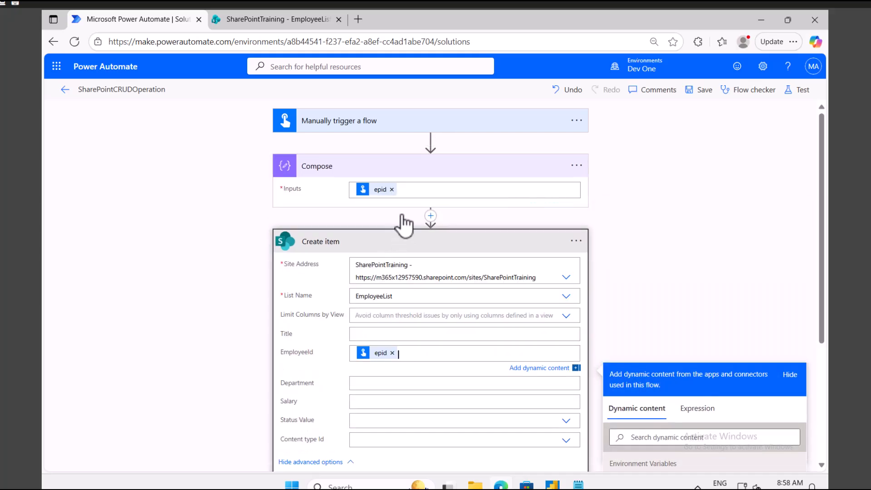
click(392, 189)
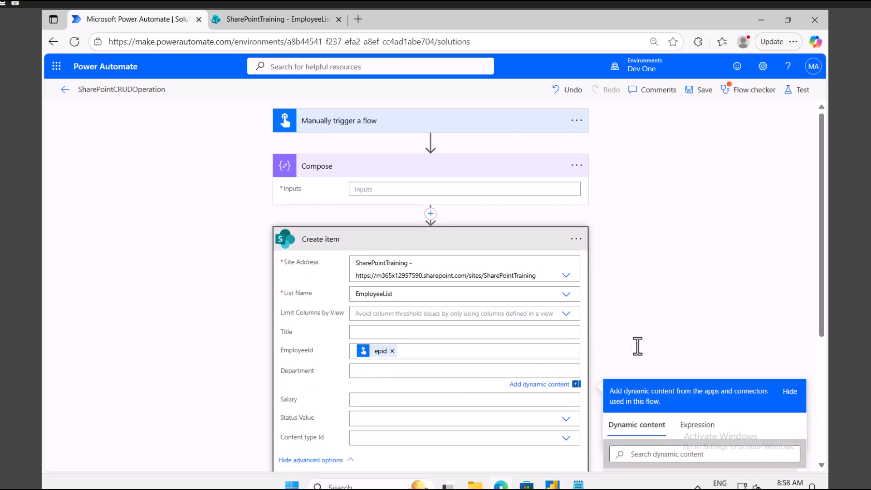
scroll(661, 363, down, 3)
click(662, 341)
text(de)
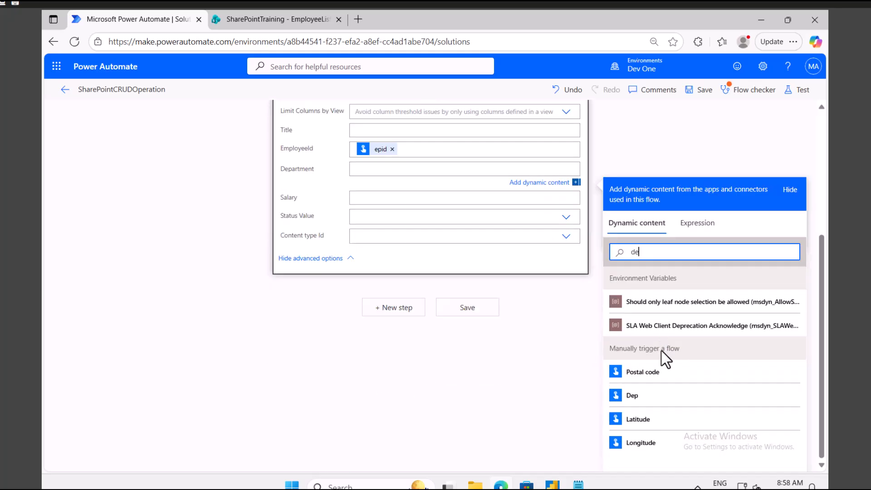
click(648, 399)
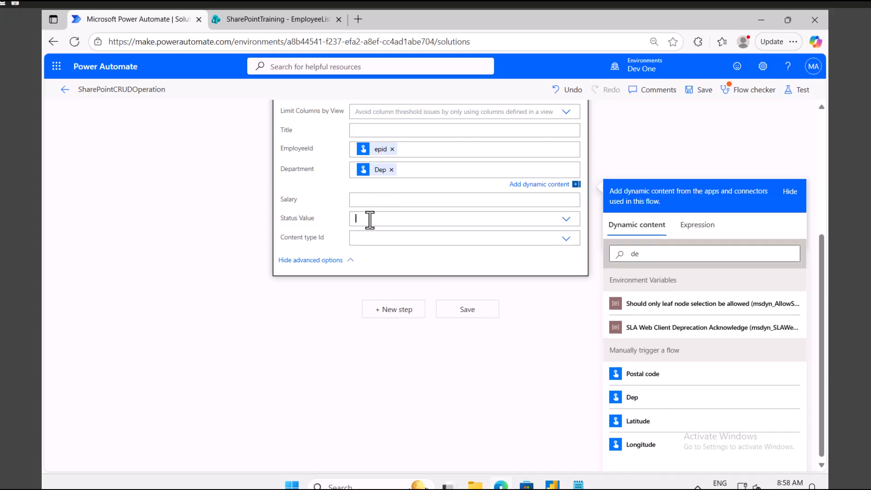
Set Create item's Status Value to a custom value holding the trigger's Status input.
click(369, 220)
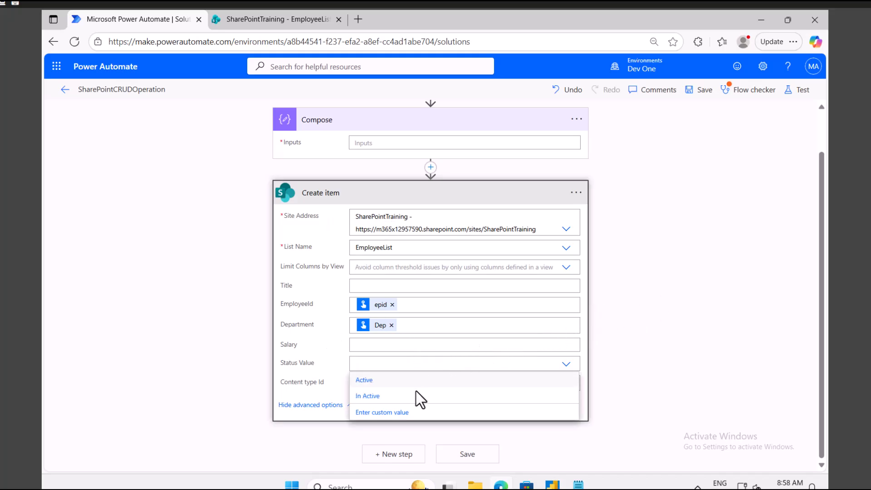
click(383, 412)
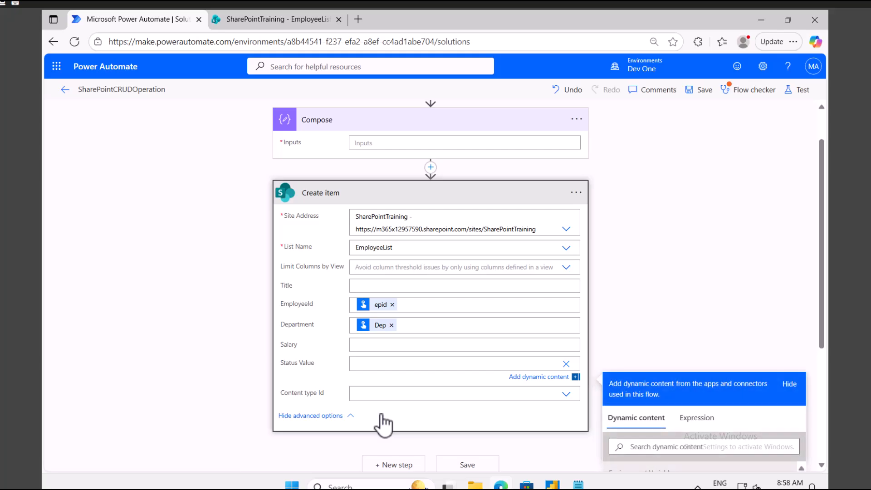
scroll(644, 287, down, 4)
click(655, 253)
text(s)
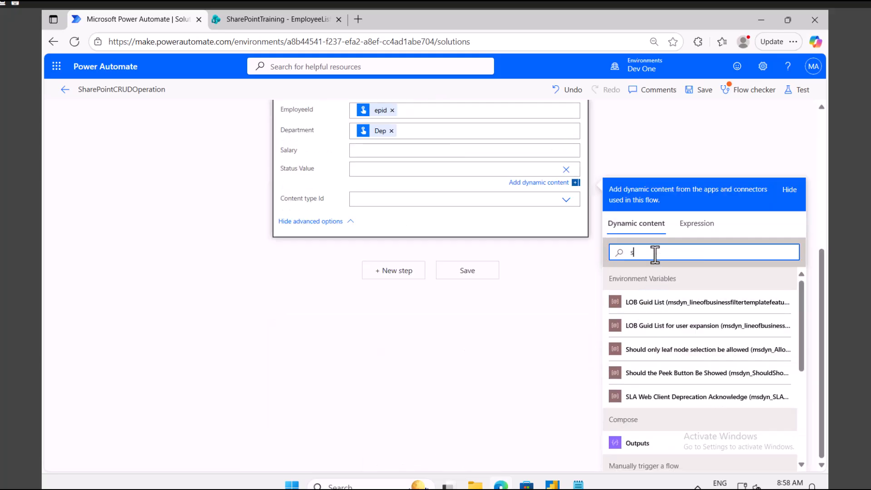
text(ta)
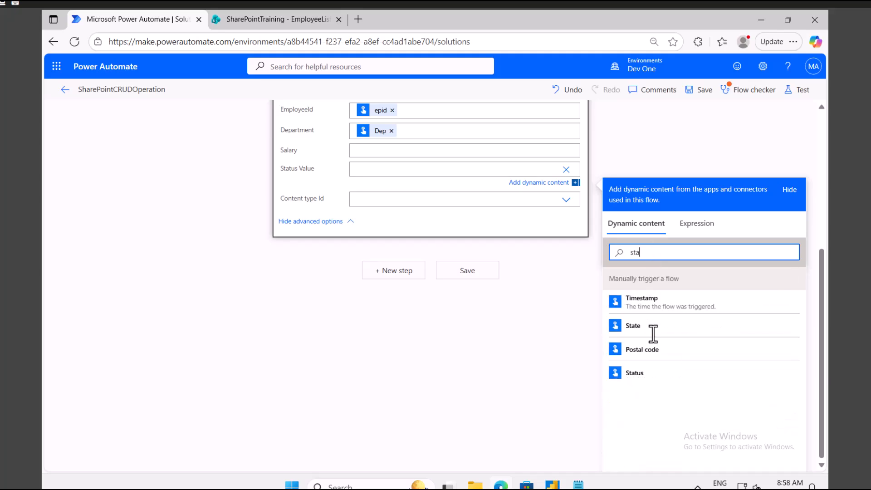
click(640, 374)
scroll(476, 270, up, 5)
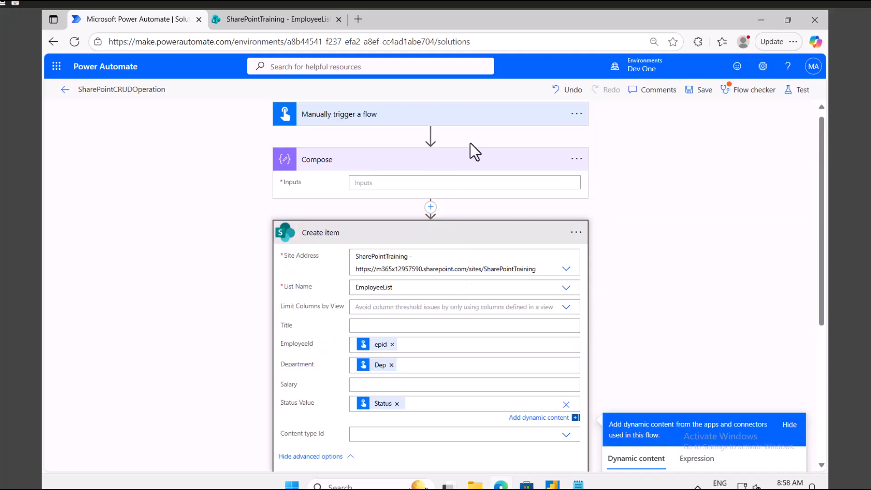
click(576, 158)
Delete the Compose step, confirm, and save the flow.
click(609, 313)
click(462, 297)
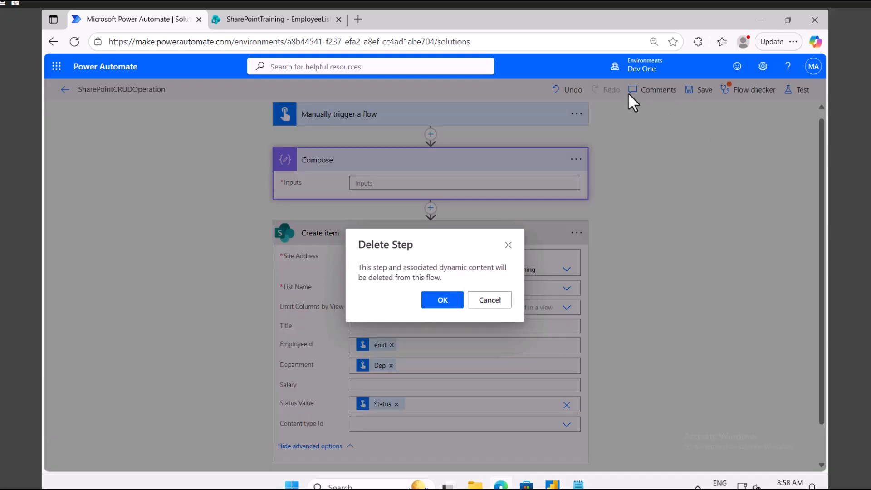
click(689, 93)
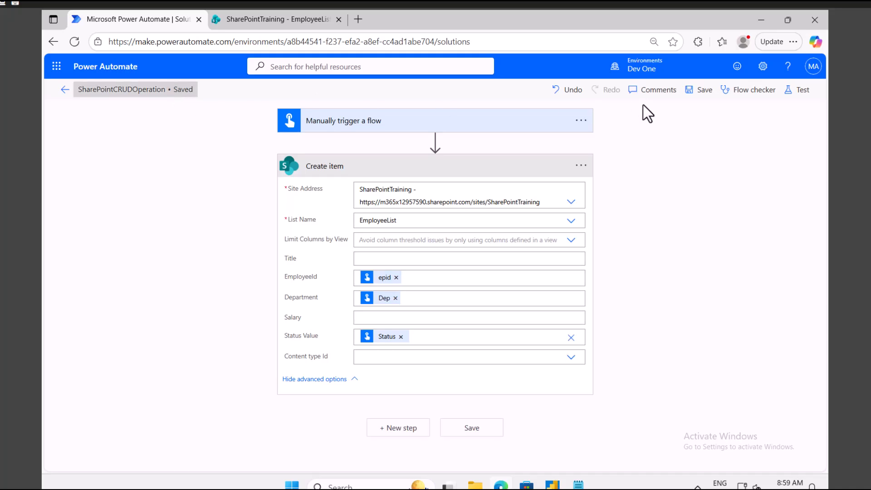
click(796, 93)
Run a manual test of the flow with epid 35, Dep IT and Status Active.
click(646, 116)
click(646, 454)
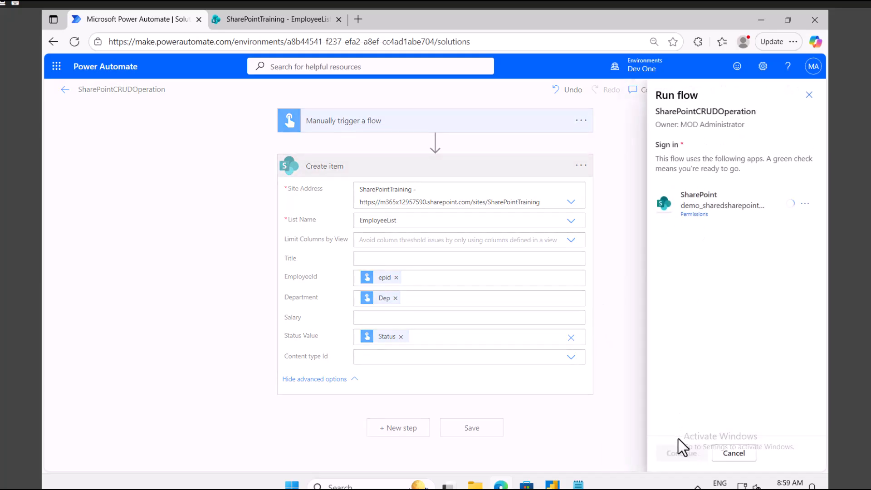
click(688, 454)
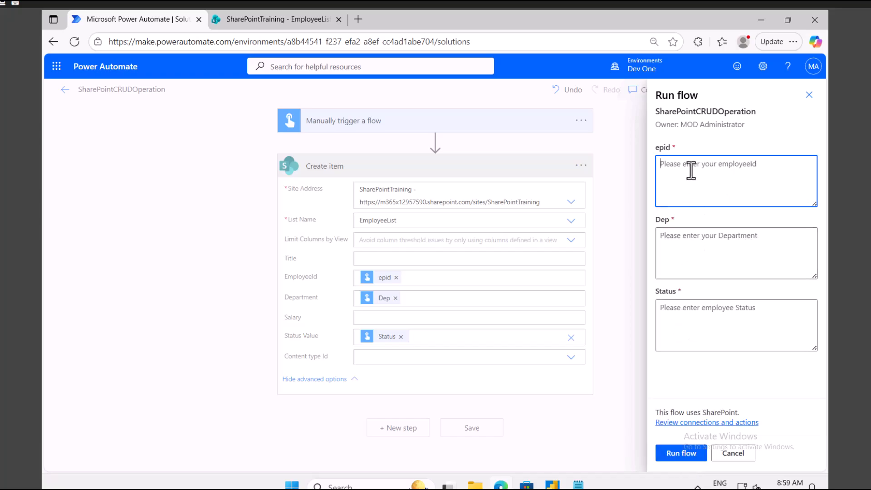
text(35)
click(677, 245)
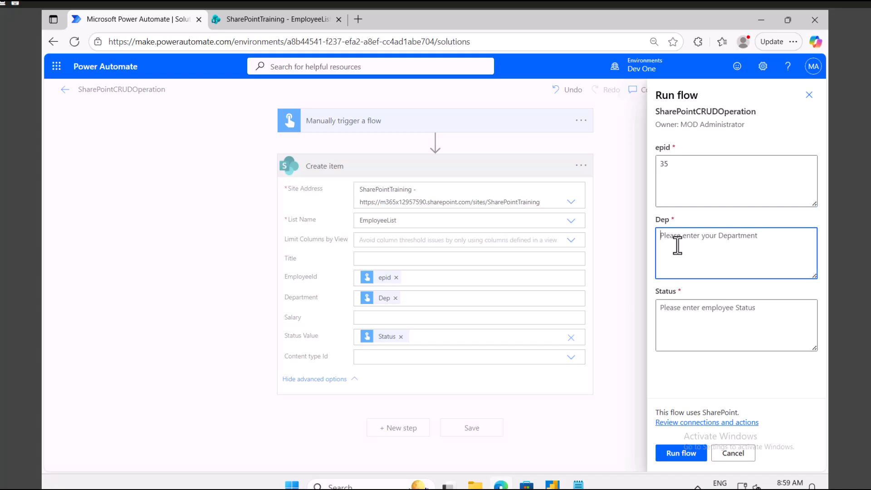
text(IT)
click(707, 308)
text(Active)
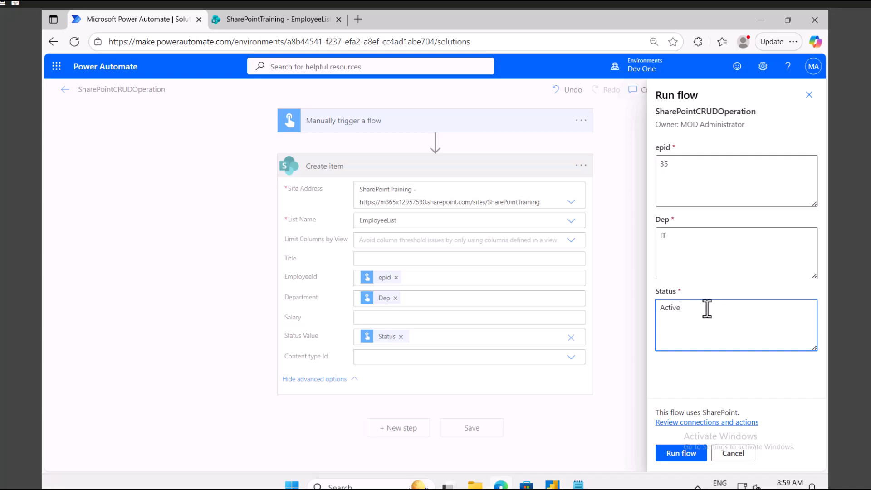
click(680, 453)
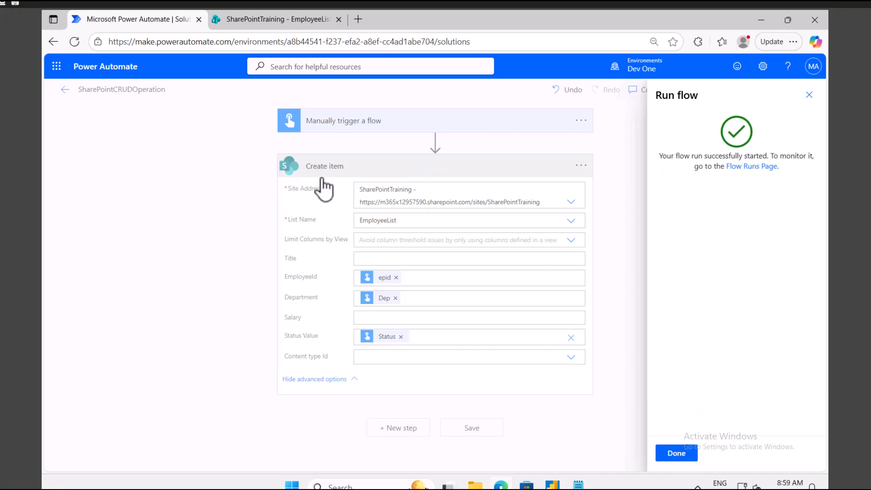
click(675, 452)
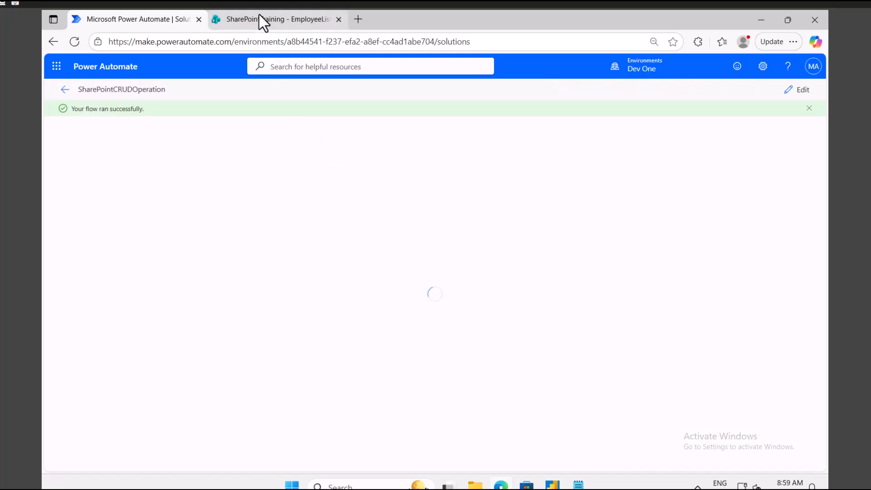
Reload EmployeeList to confirm the new 35, IT, Active item, then return to the run results.
click(259, 16)
click(129, 22)
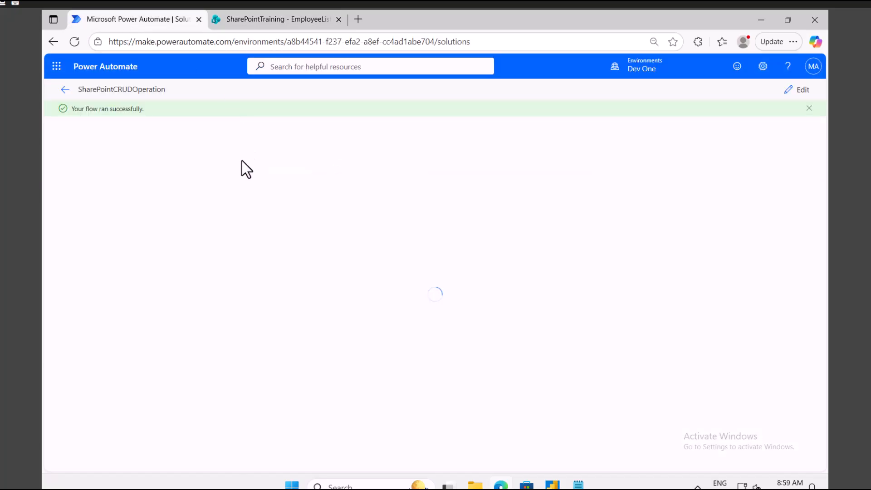
click(266, 26)
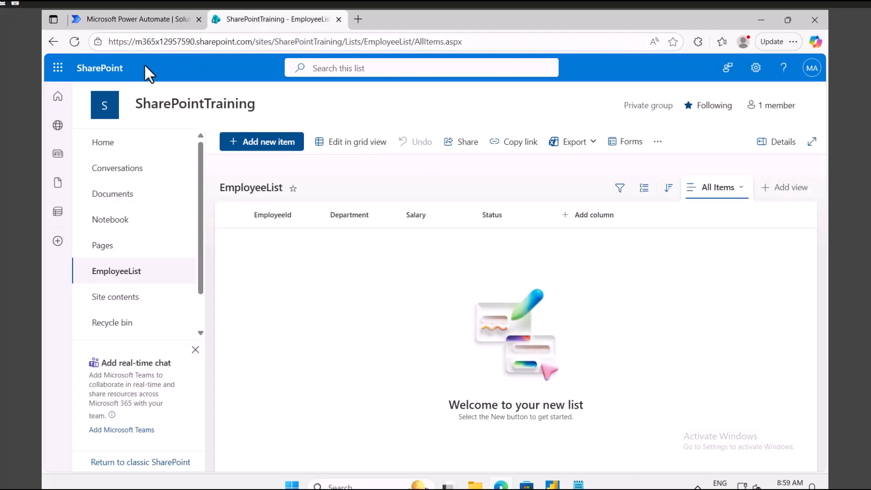
click(74, 42)
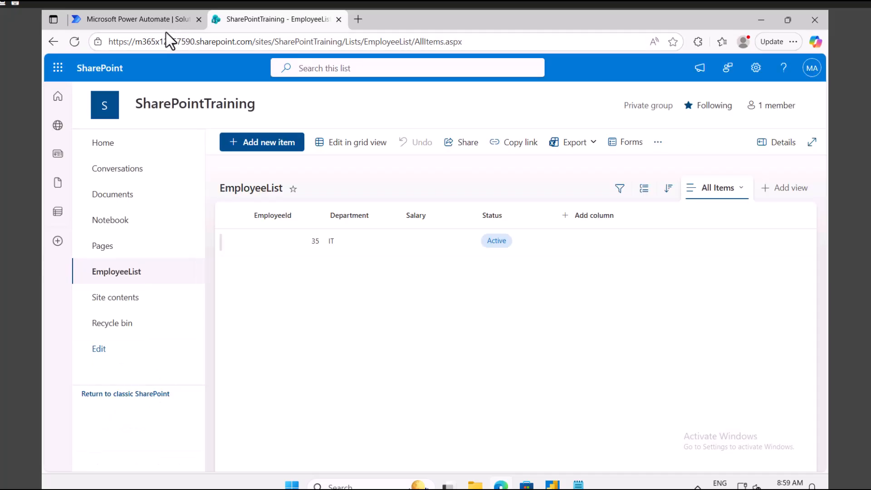
click(292, 243)
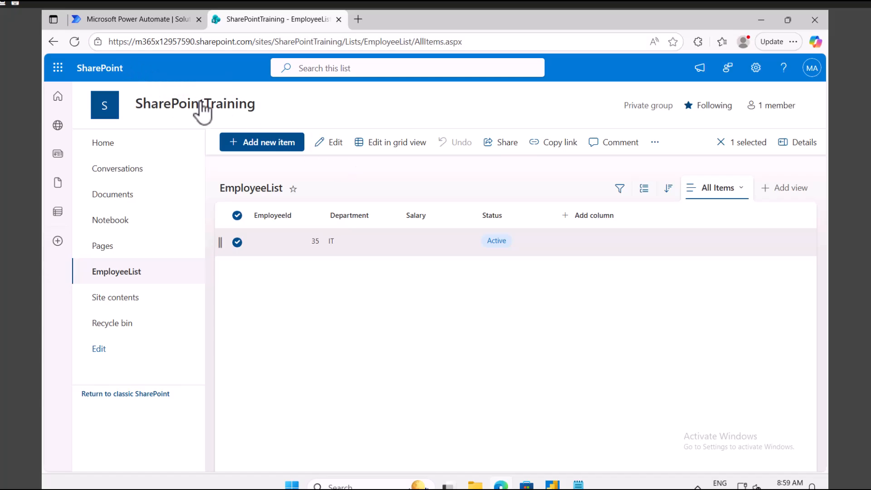
click(133, 20)
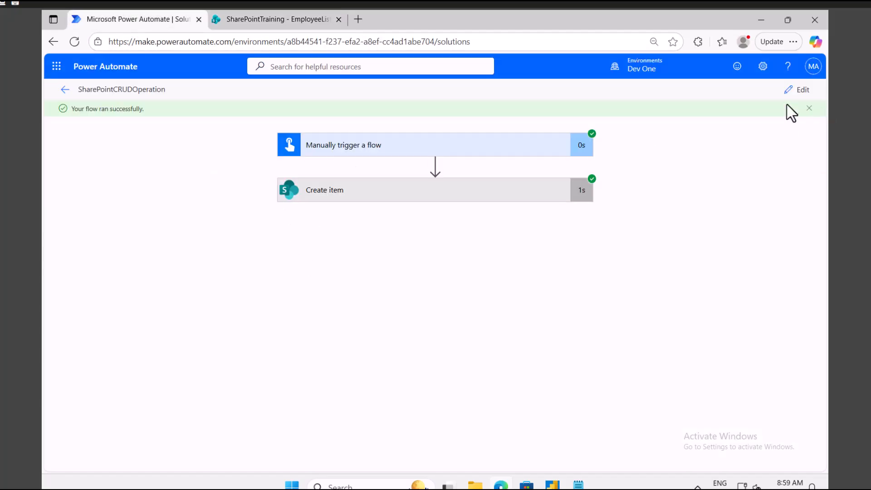
Test the flow again with epid 98, department Finance and status Active.
click(796, 92)
click(790, 90)
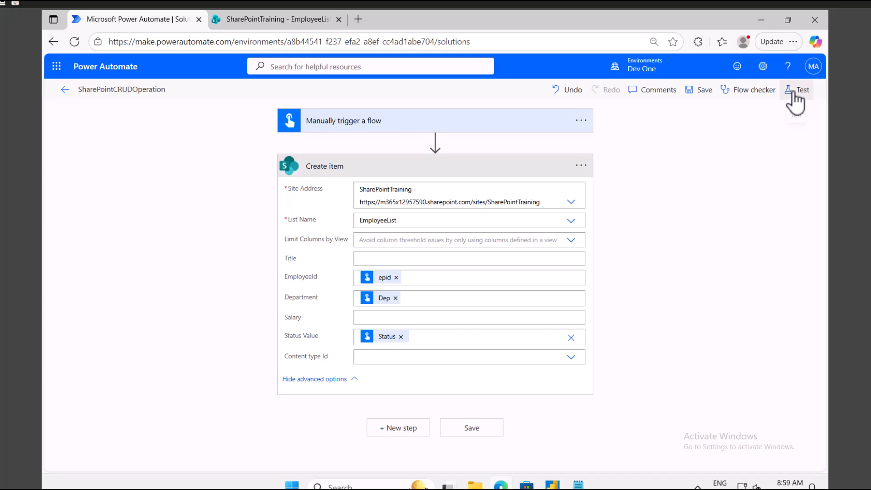
click(647, 454)
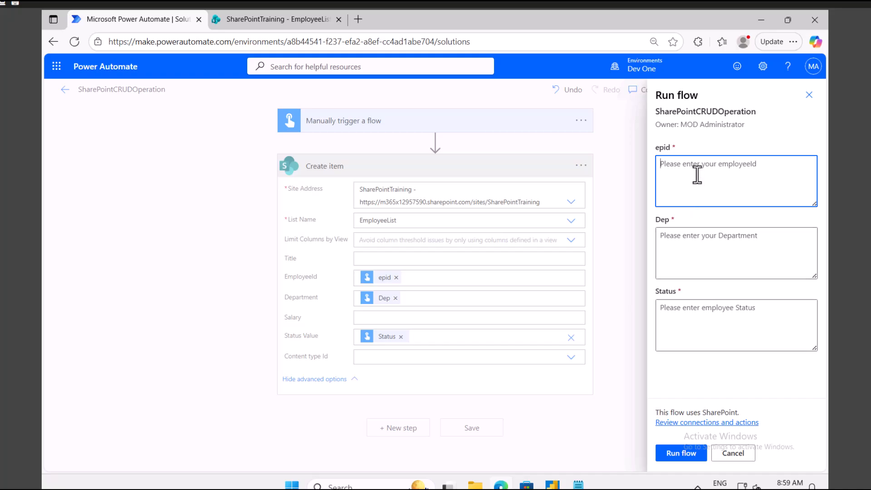
text(98)
click(695, 246)
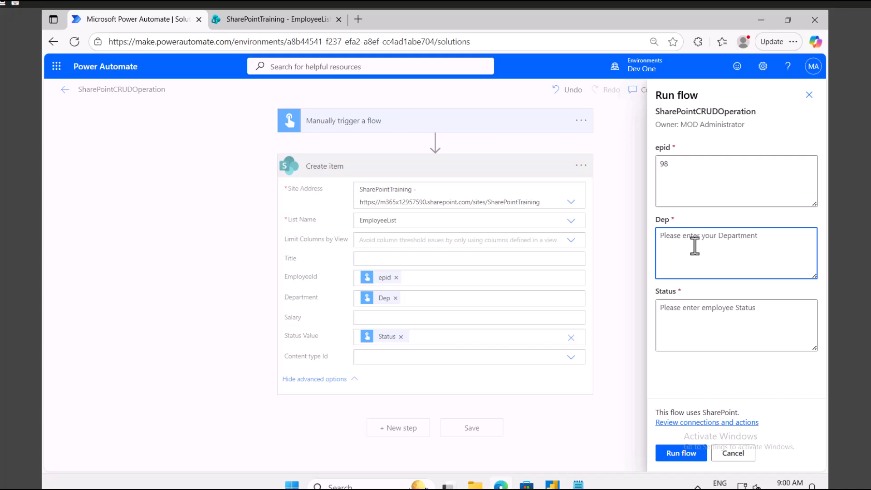
text(D365)
click(681, 317)
text(Active)
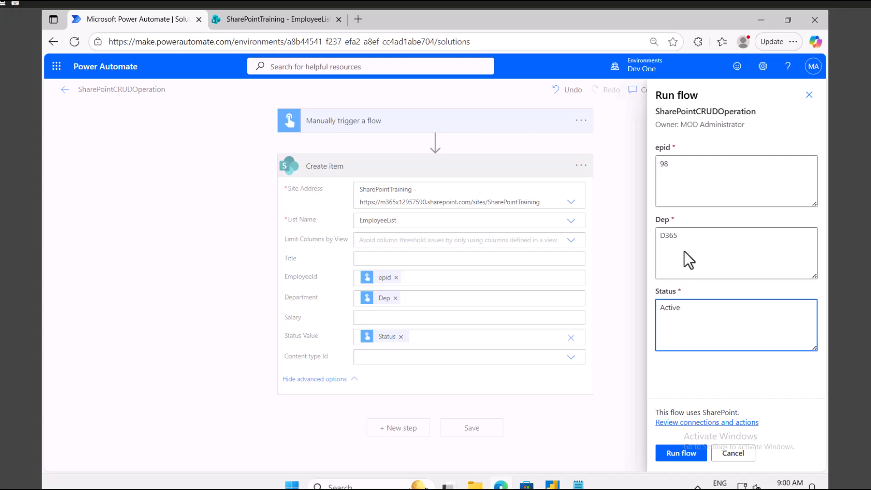
drag(682, 239, 654, 235)
key(BackSpace)
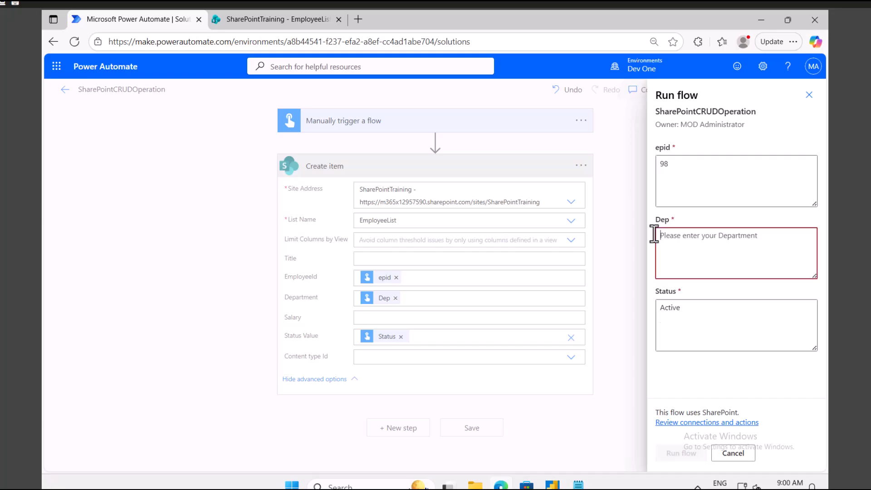
text(F)
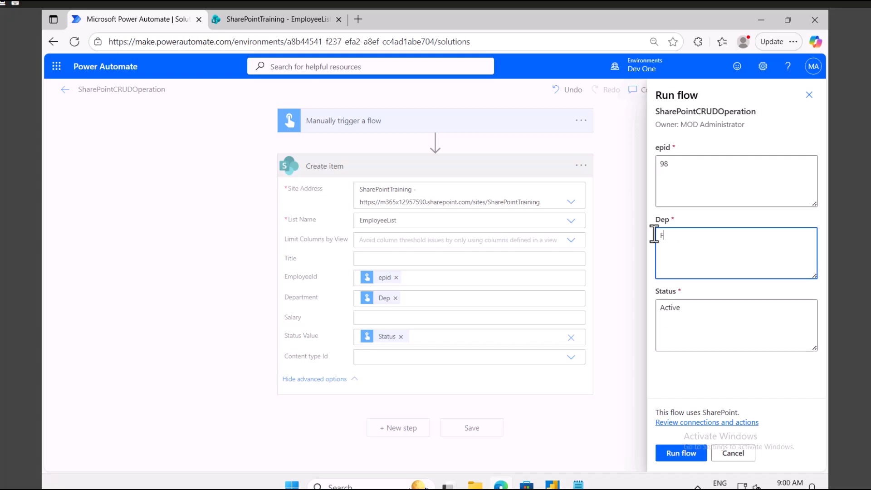
click(681, 453)
click(676, 453)
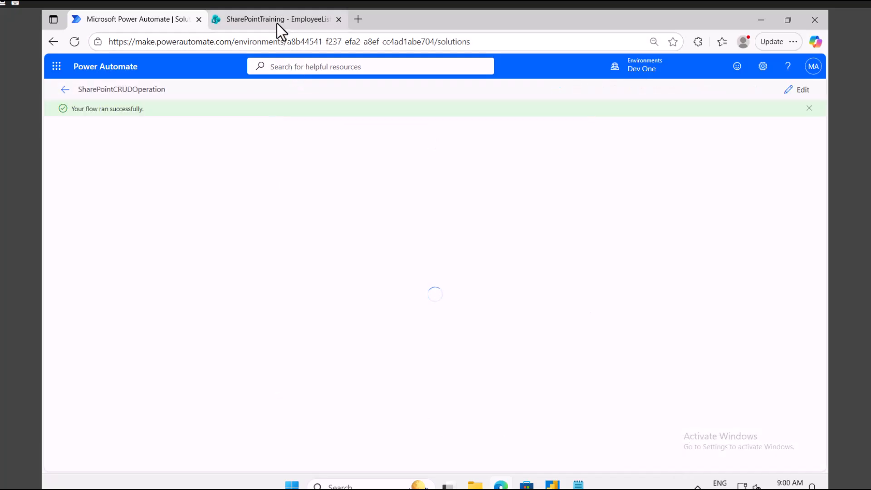
Reload EmployeeList to confirm the new 98 Finance Active row.
click(276, 20)
click(74, 41)
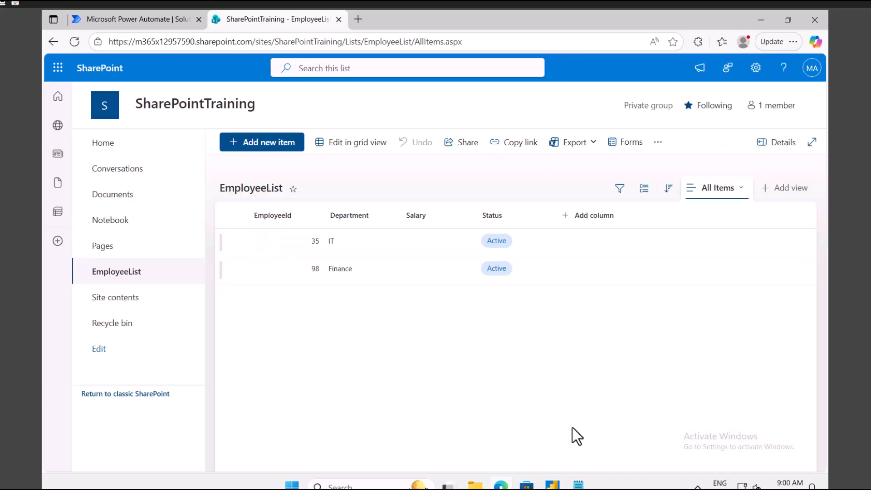
click(578, 484)
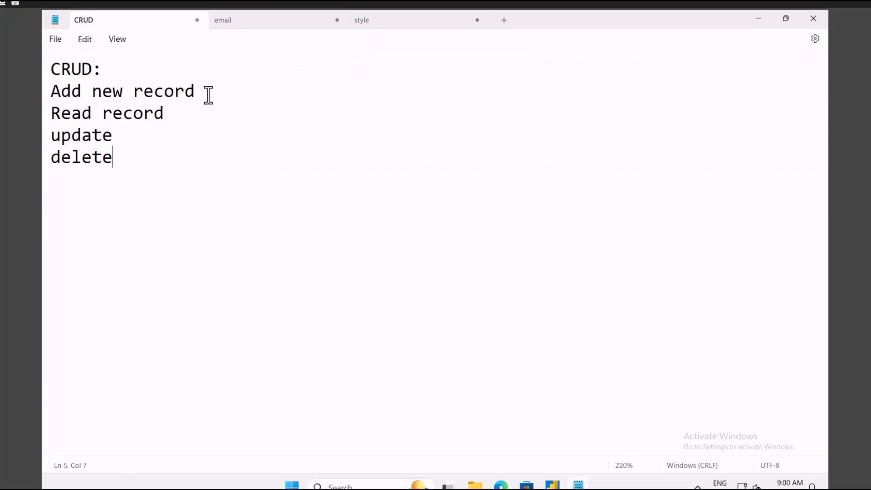
Delete the 'Add new record' line and the C of 'CRUD:' in the note.
double_click(138, 93)
drag(64, 93, 46, 94)
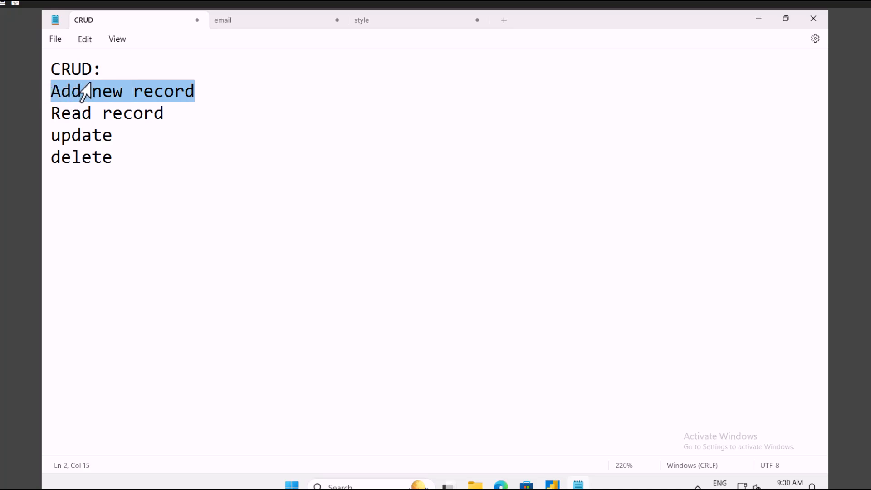
key(BackSpace)
click(57, 71)
drag(56, 71, 50, 70)
key(BackSpace)
click(72, 93)
drag(173, 114, 50, 112)
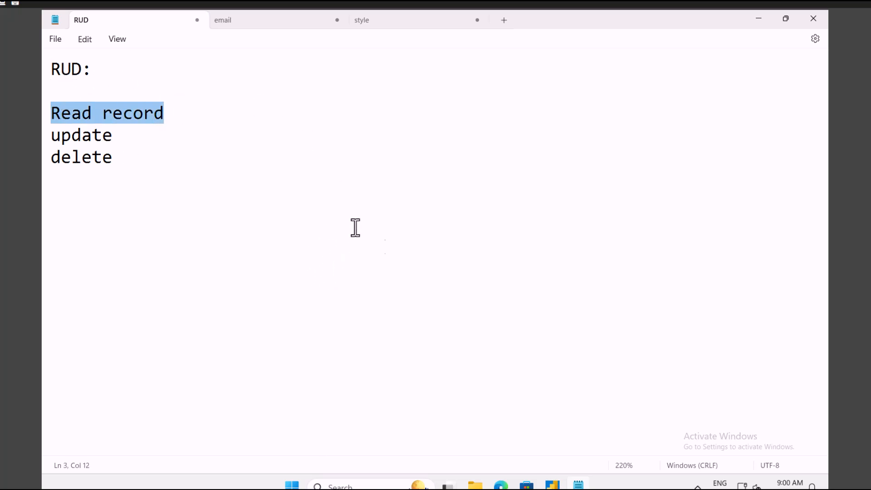
Open SharePointCRUDOperation in the designer and expand the trigger's epid, Dep and Status inputs.
click(501, 484)
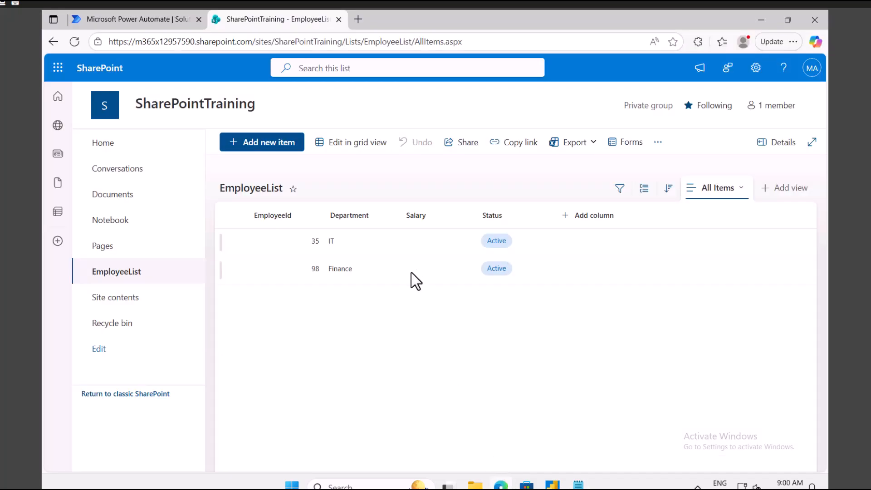
click(140, 22)
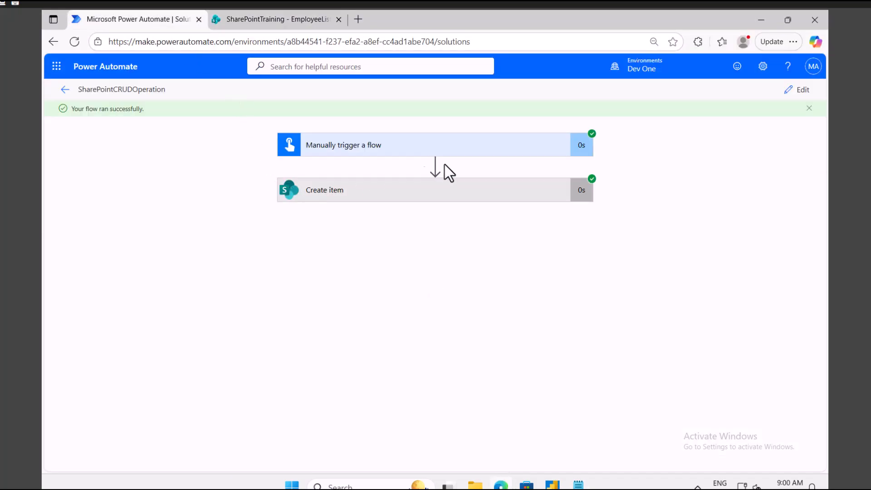
click(799, 91)
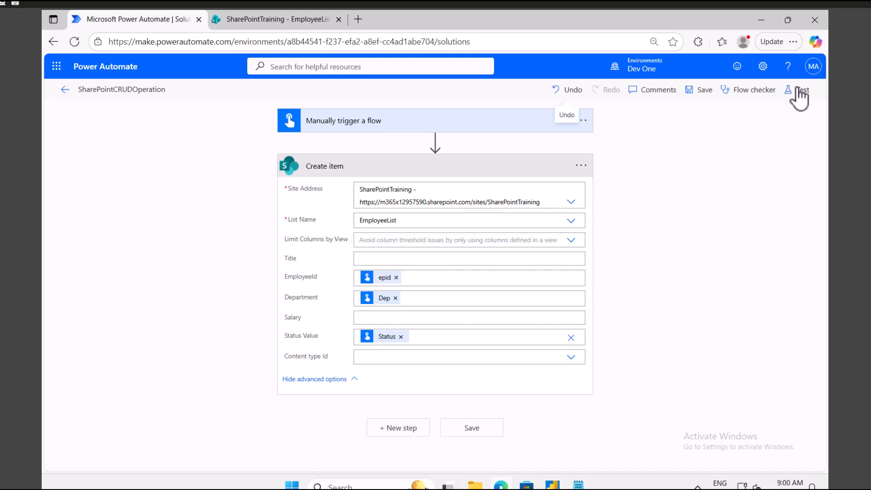
click(398, 119)
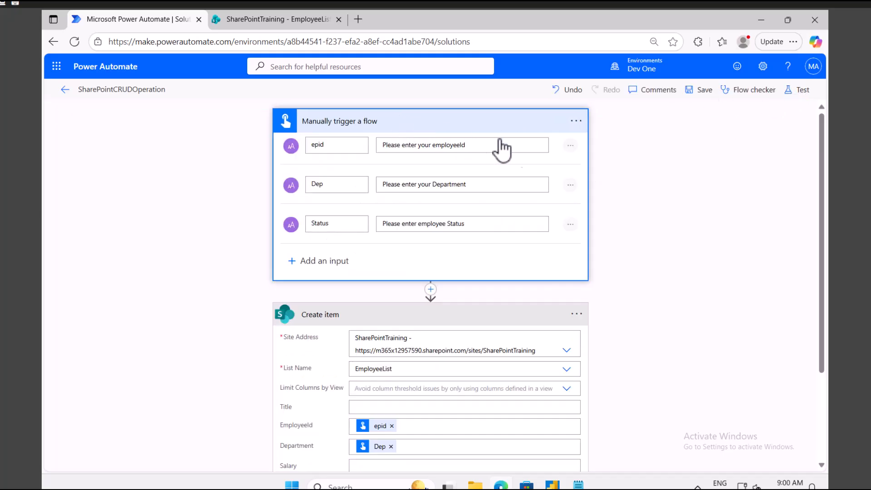
click(573, 151)
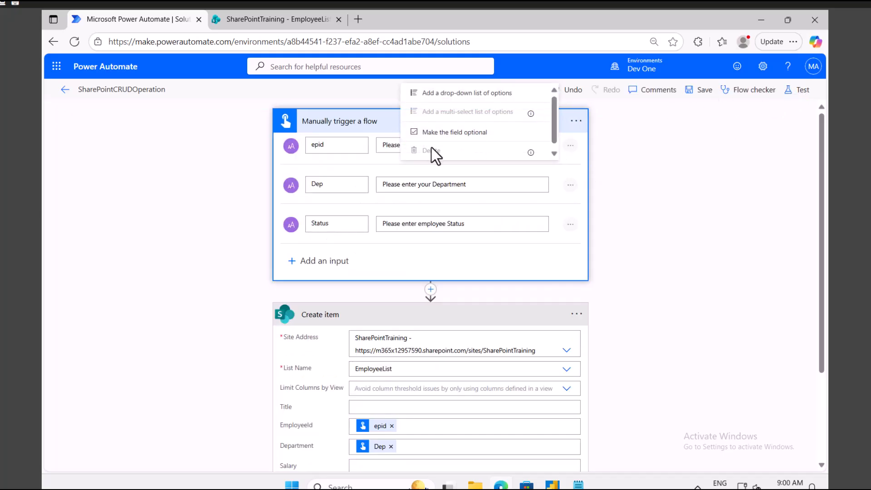
click(468, 282)
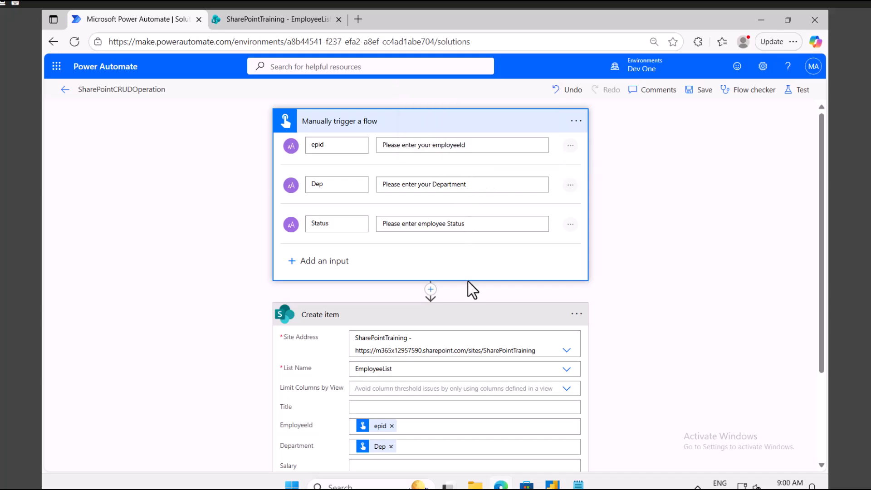
scroll(404, 363, down, 3)
click(574, 201)
Delete the Create item step from the flow.
click(629, 338)
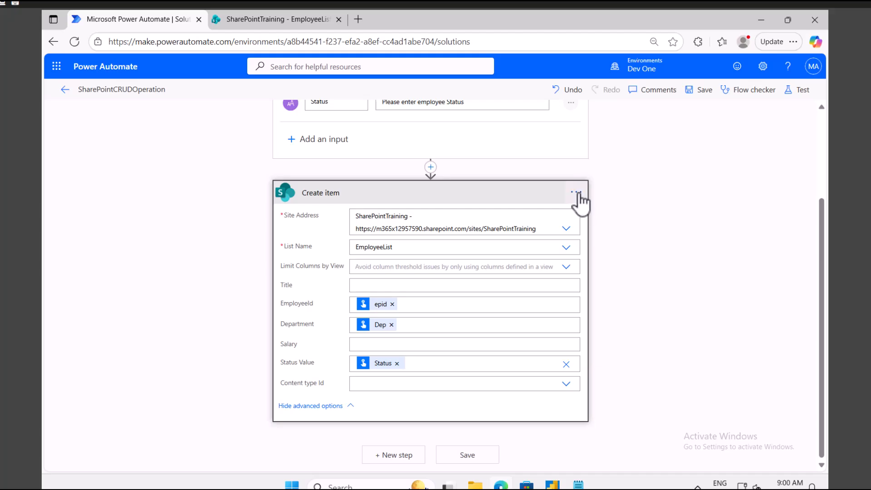
click(576, 193)
click(625, 343)
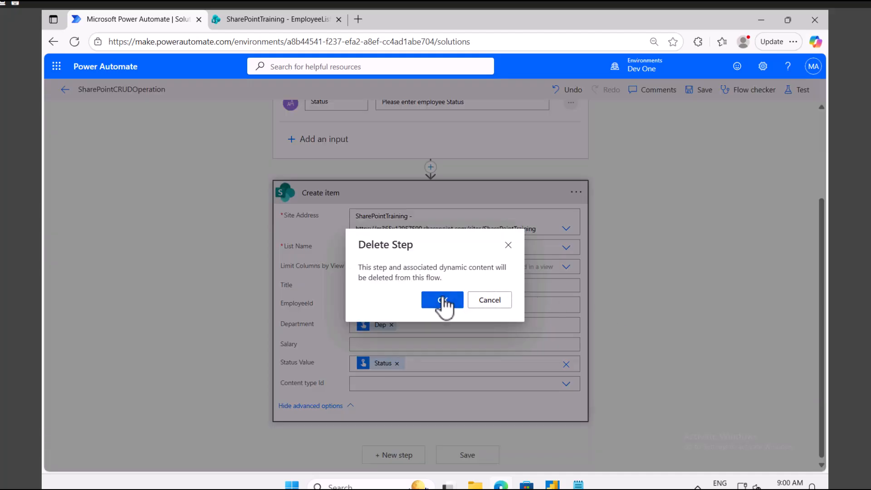
click(441, 300)
Remove the Status, Dep and epid inputs from the manual trigger.
click(575, 224)
click(473, 223)
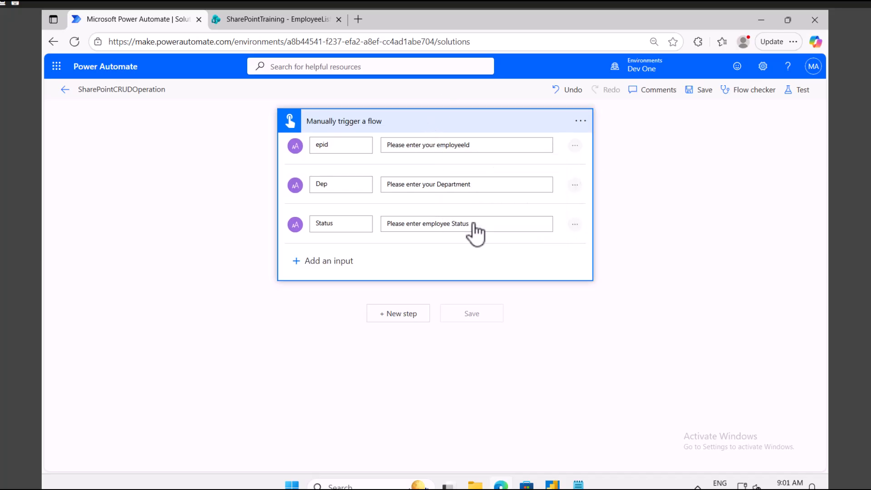
click(574, 186)
click(467, 194)
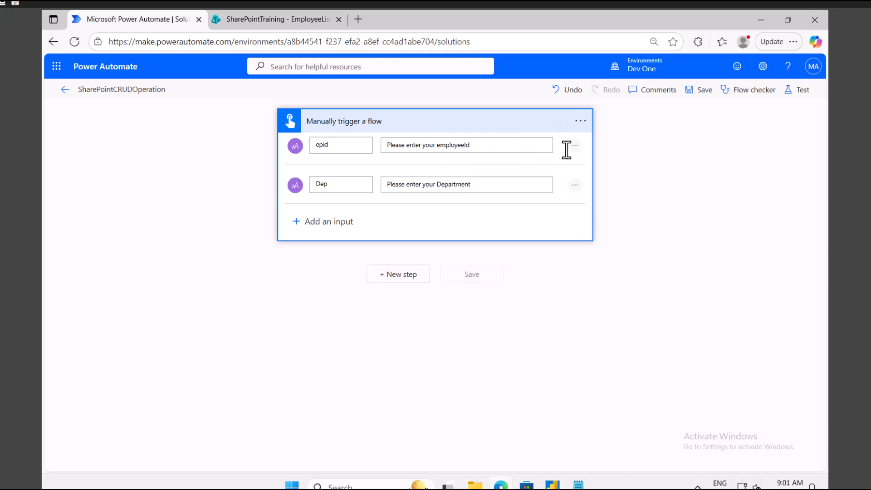
click(574, 146)
click(474, 152)
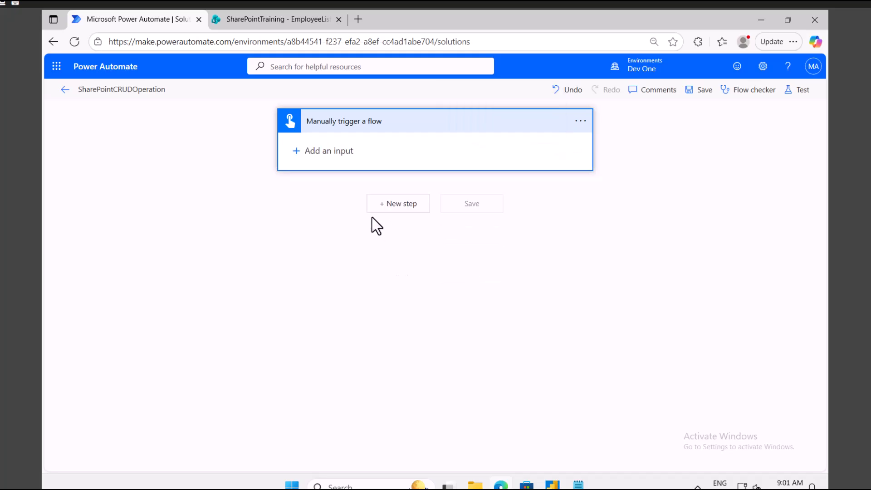
click(392, 207)
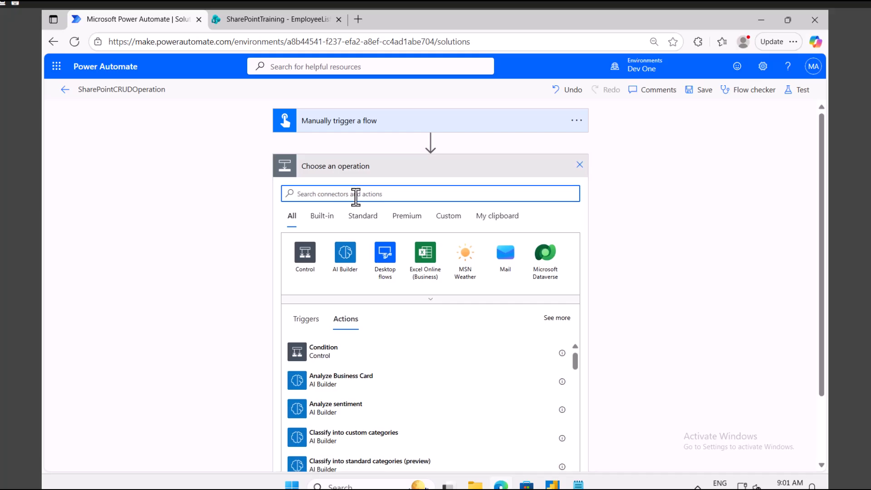
Add the SharePoint Get items action after the trigger.
text(Sharepoint)
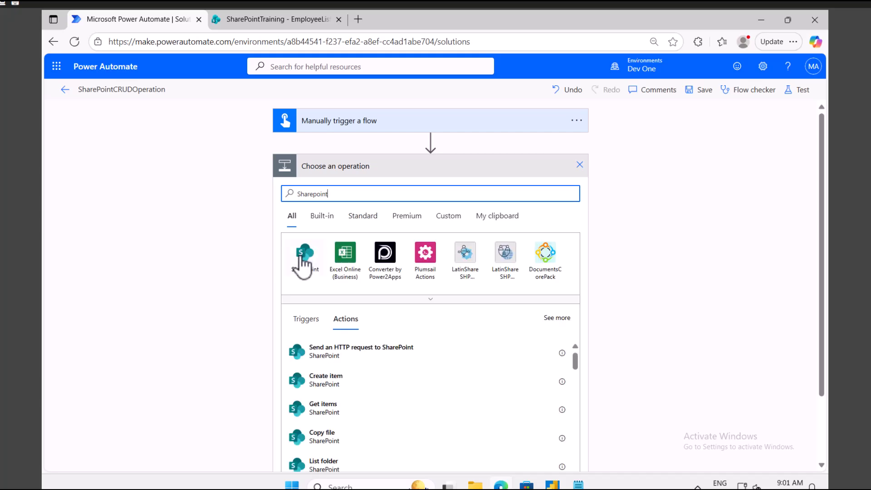
click(304, 257)
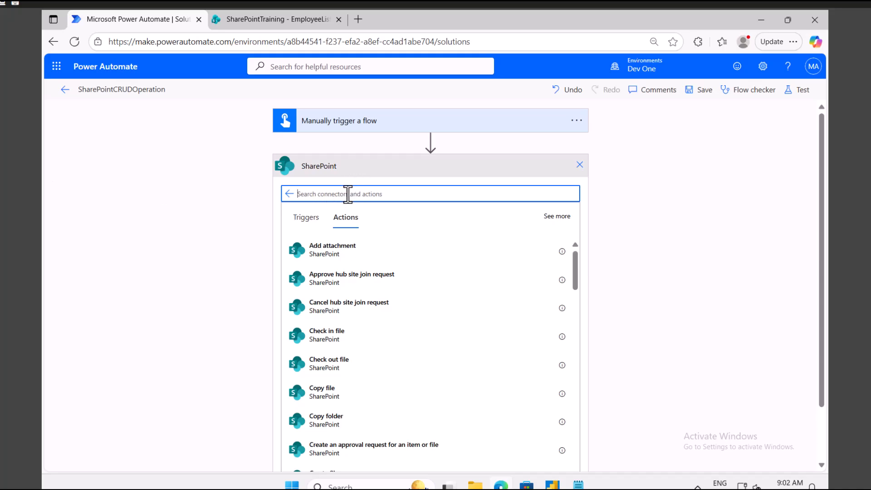
text(itemas)
key(BackSpace)
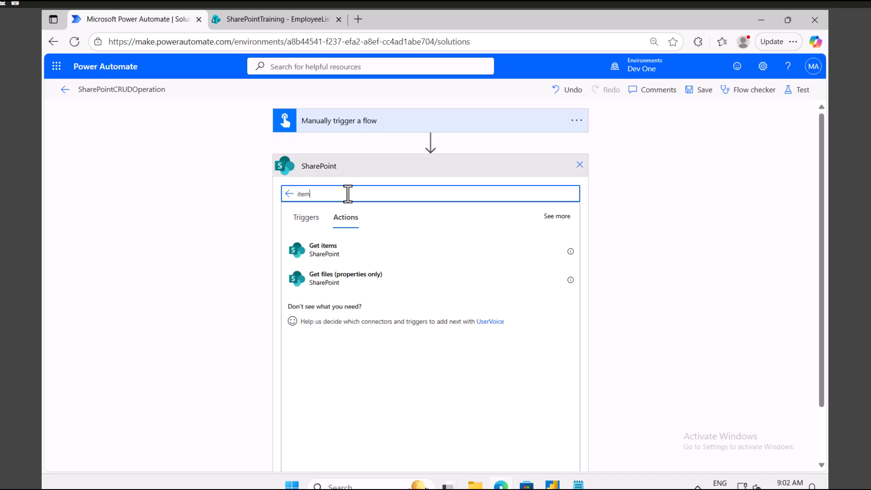
click(372, 250)
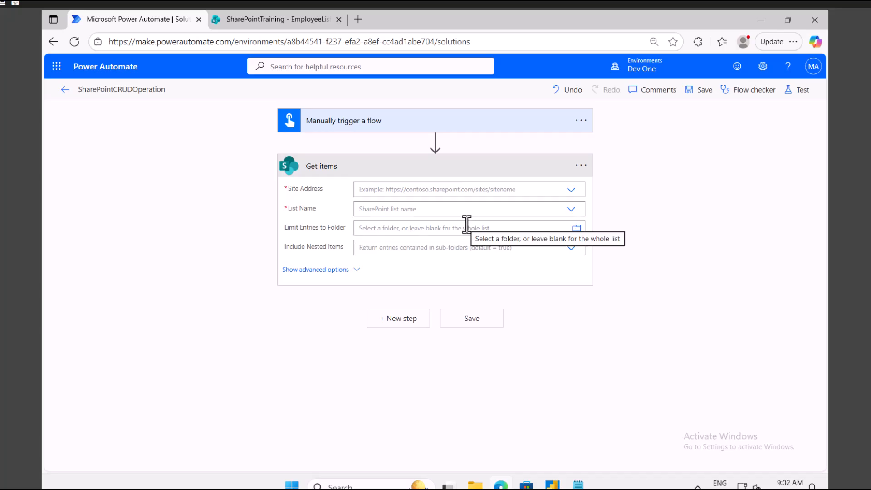
Point Get items at the SharePointTraining site and the EmployeeList list.
click(571, 190)
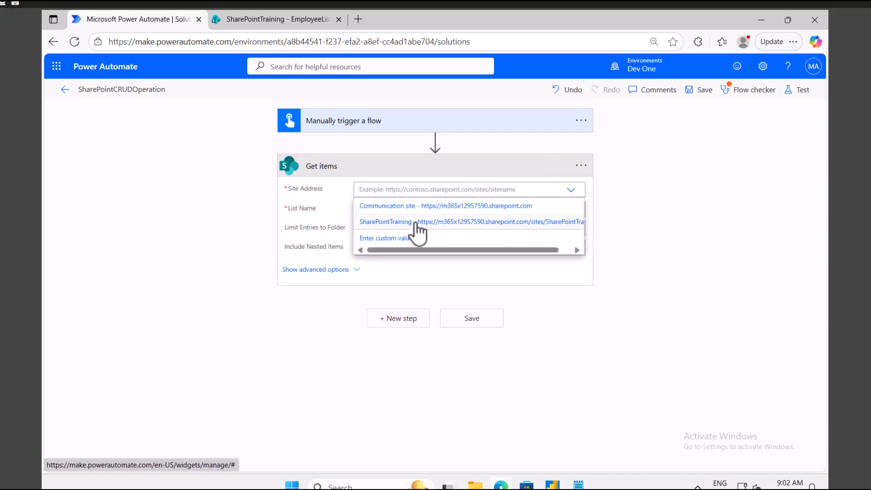
click(546, 218)
click(571, 220)
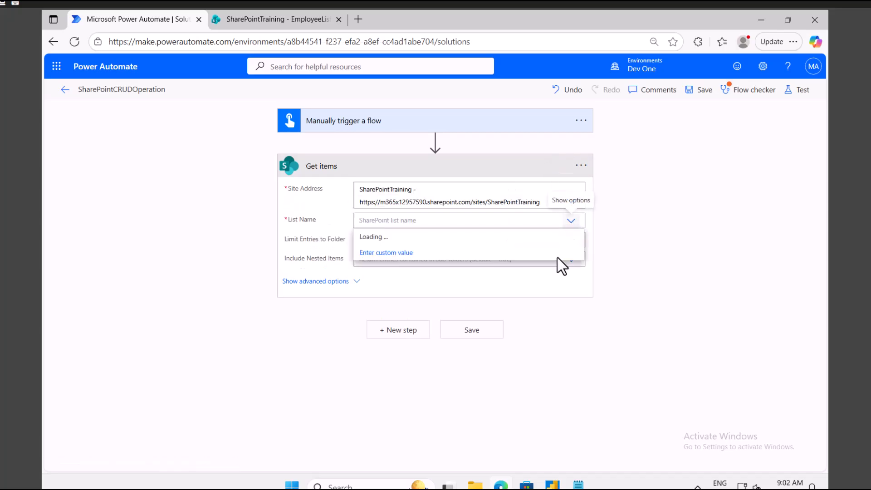
click(392, 237)
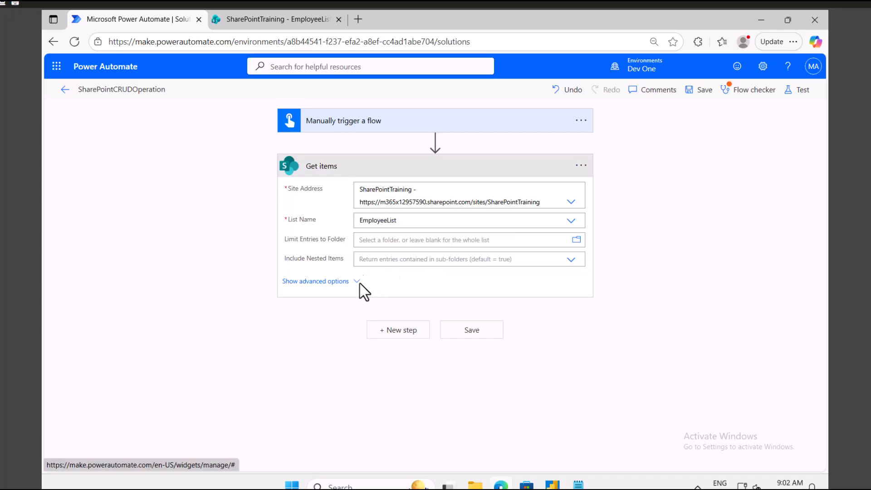
click(353, 282)
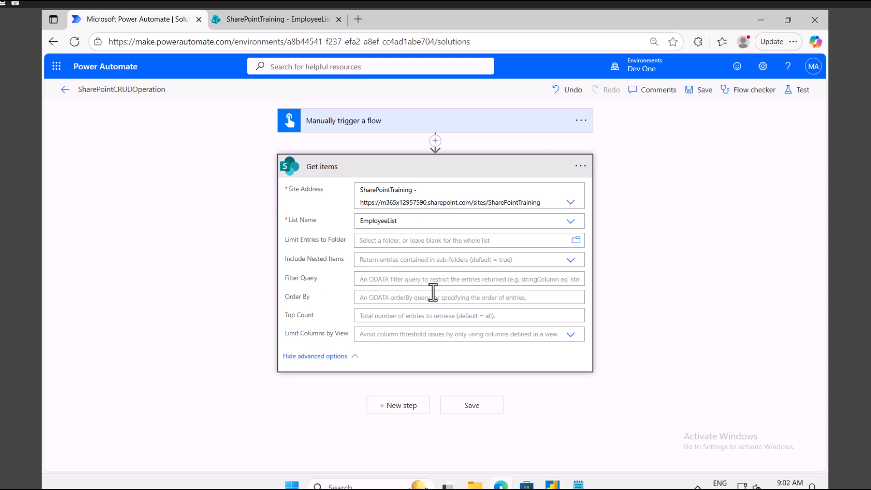
click(396, 170)
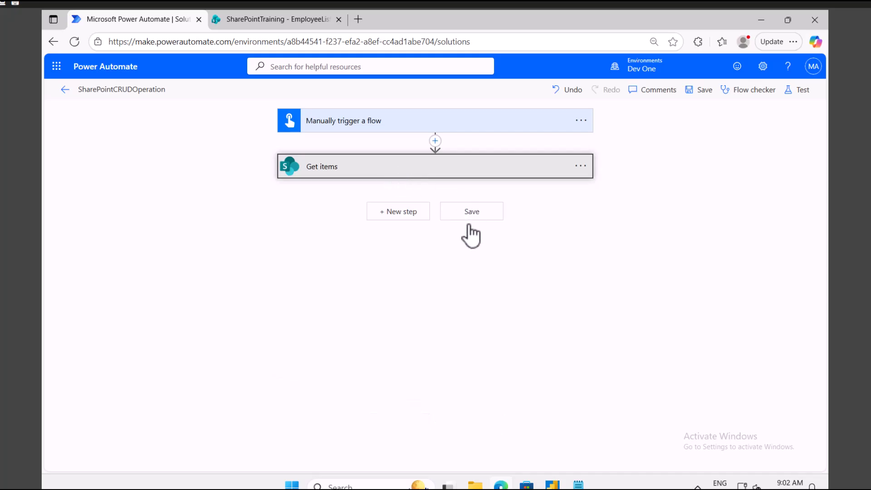
Add a Compose action after Get items and insert the EmployeeId dynamic field.
click(408, 213)
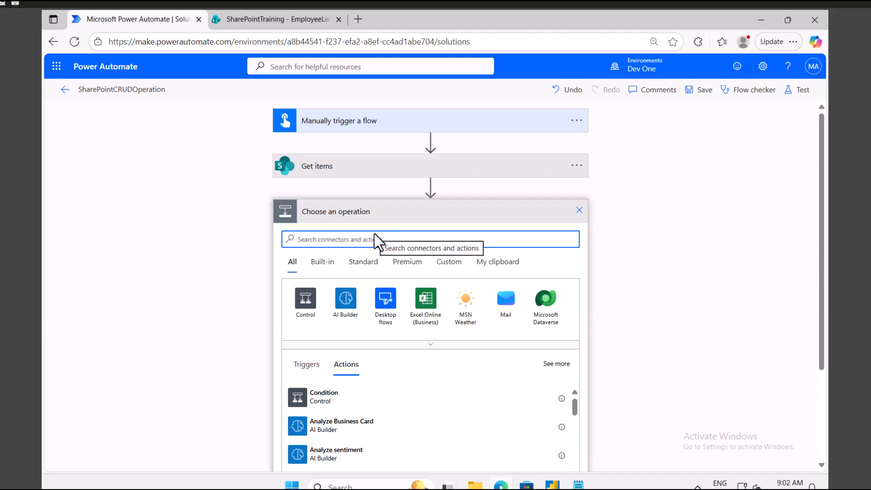
text(compose)
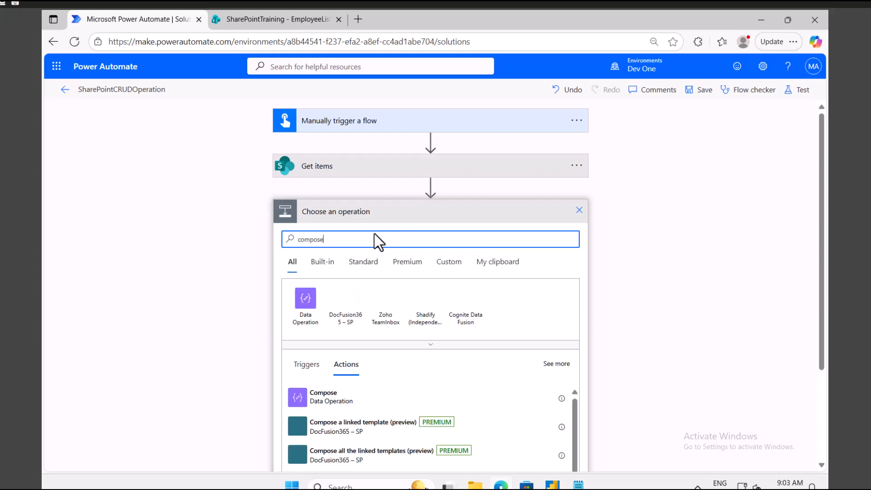
click(339, 395)
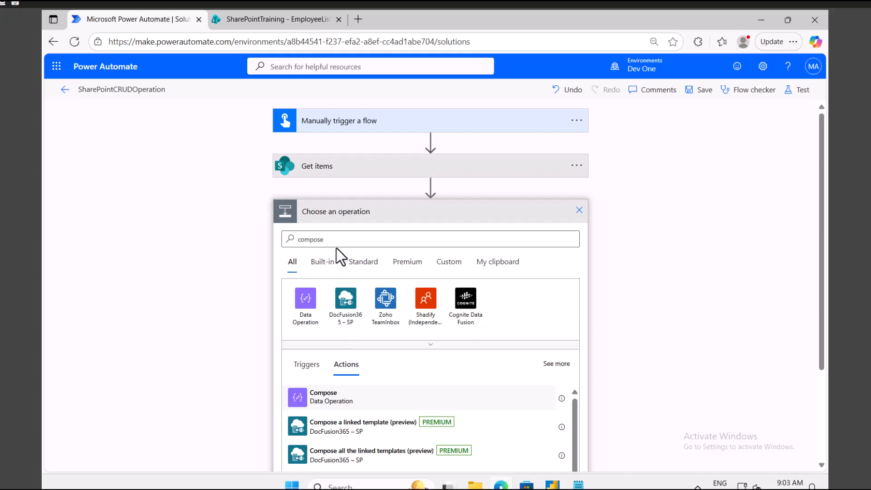
click(389, 236)
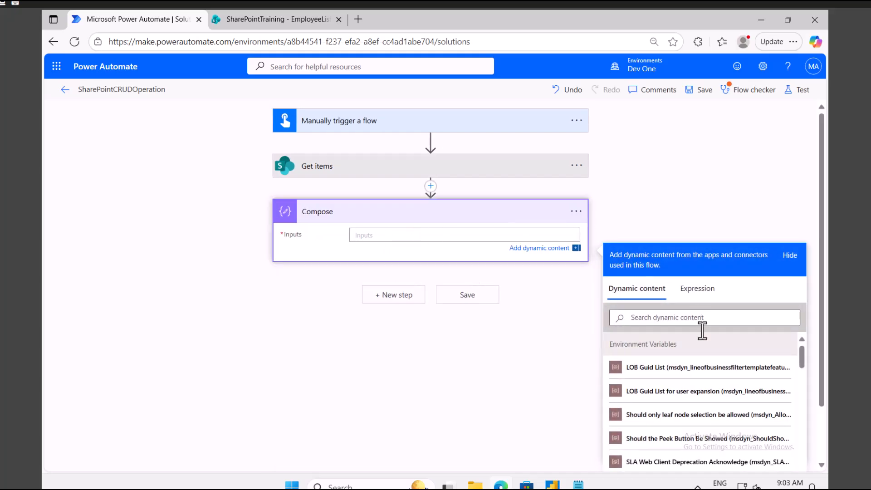
scroll(689, 385, down, 5)
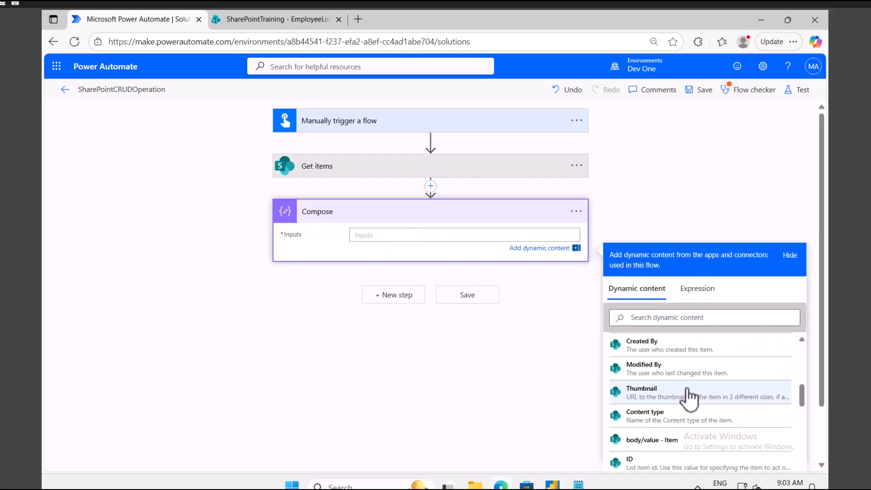
scroll(690, 397, down, 3)
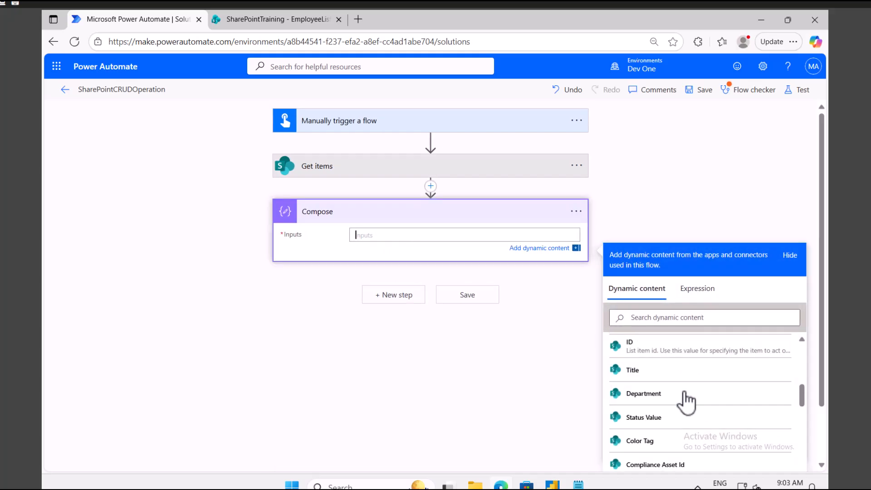
click(655, 317)
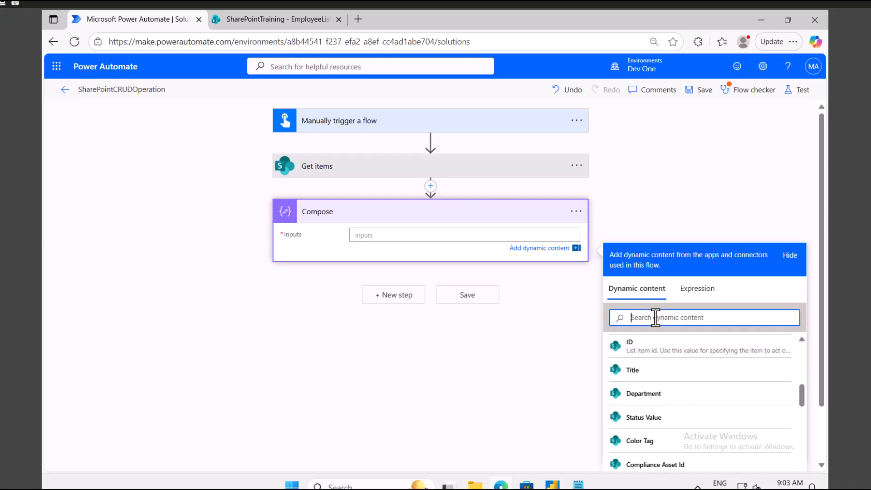
text(emp)
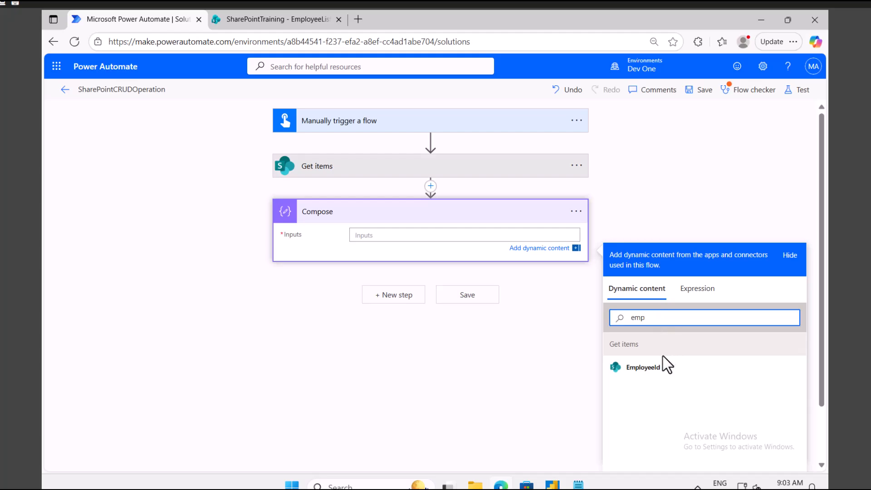
click(655, 370)
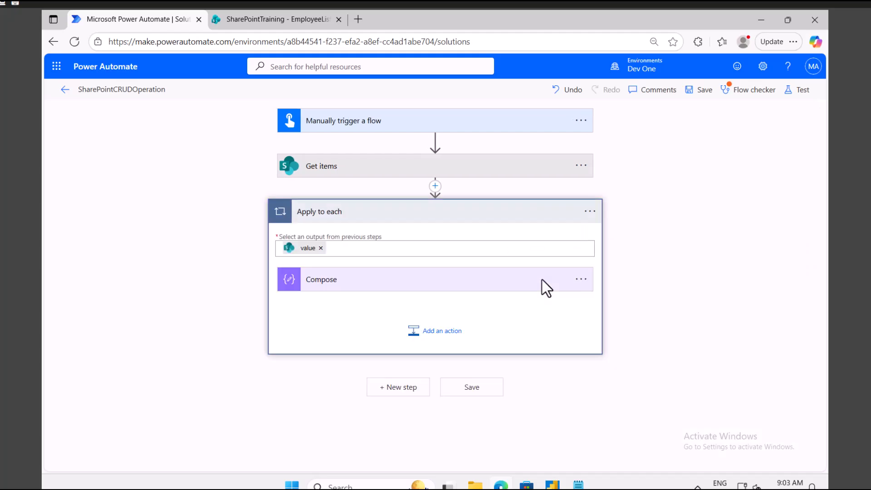
Append Department after EmployeeId in the Compose inputs, then save the flow with Save & Test.
click(428, 280)
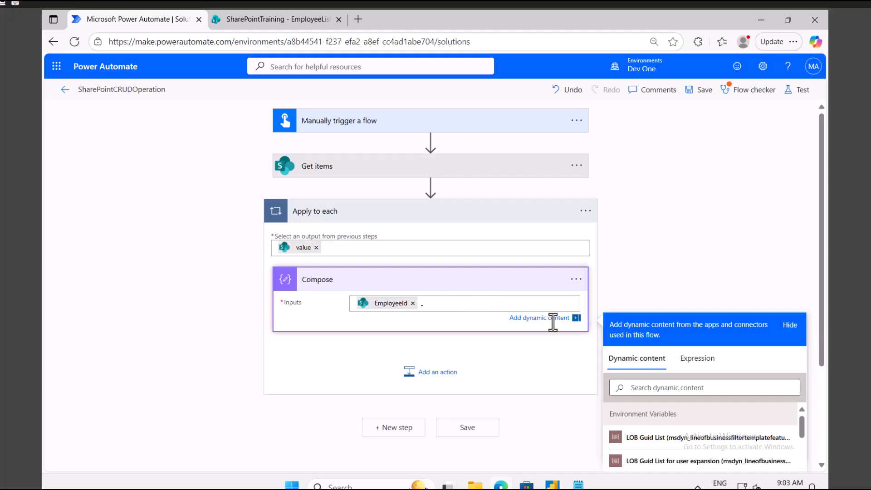
click(658, 388)
text(dep)
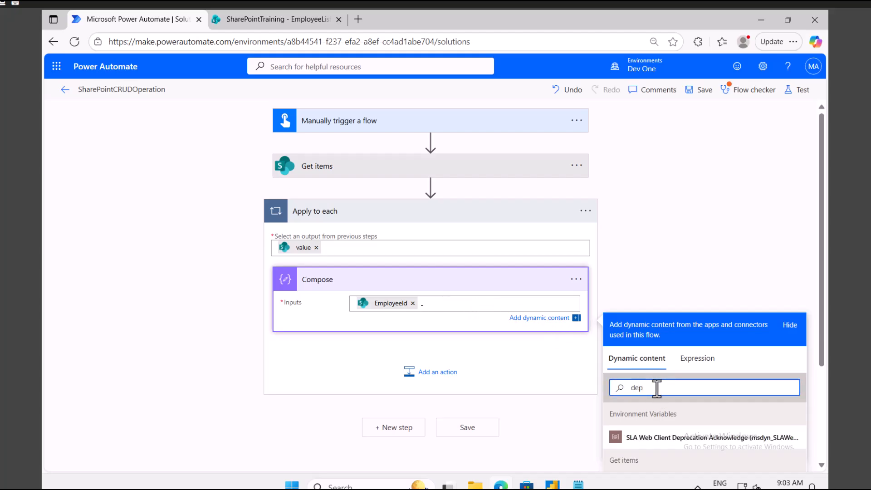
scroll(656, 388, down, 3)
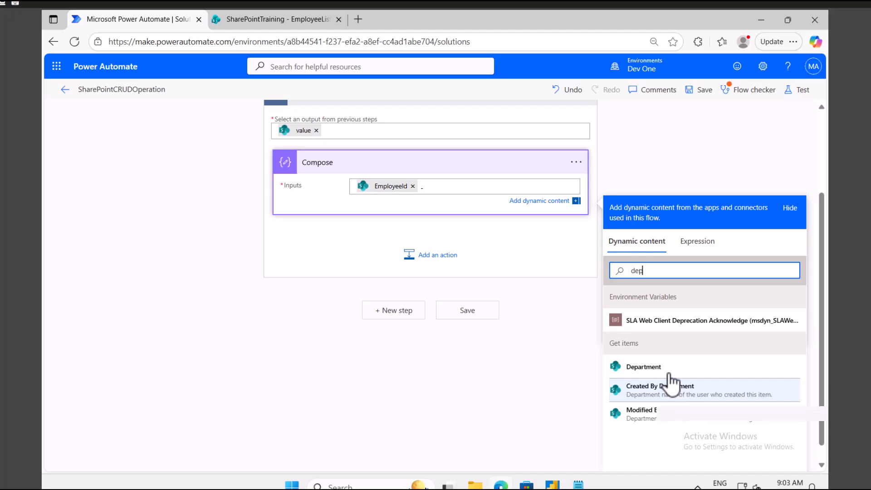
click(658, 369)
click(797, 90)
click(662, 452)
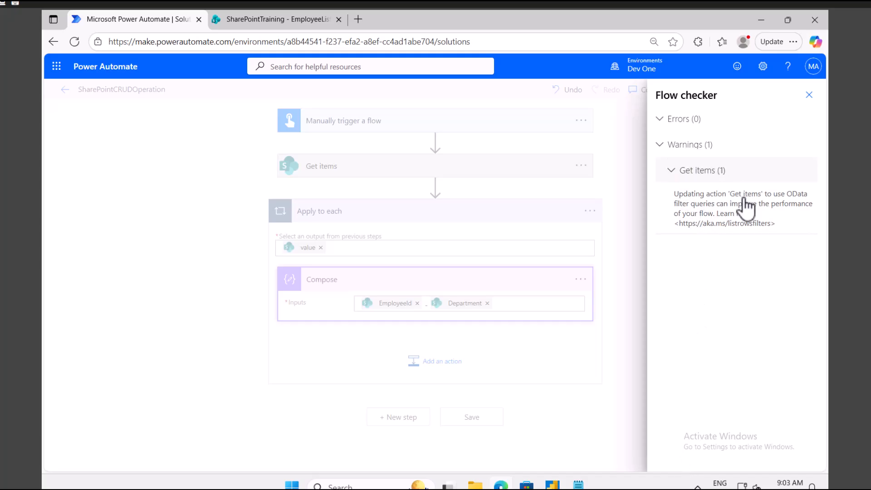
Dismiss the flow checker and run a manually triggered test of the flow.
click(809, 94)
click(357, 168)
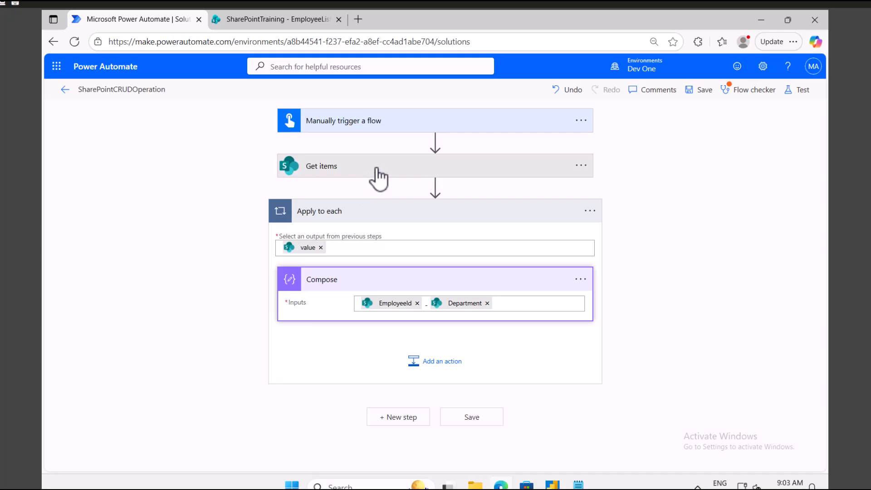
click(368, 168)
click(801, 93)
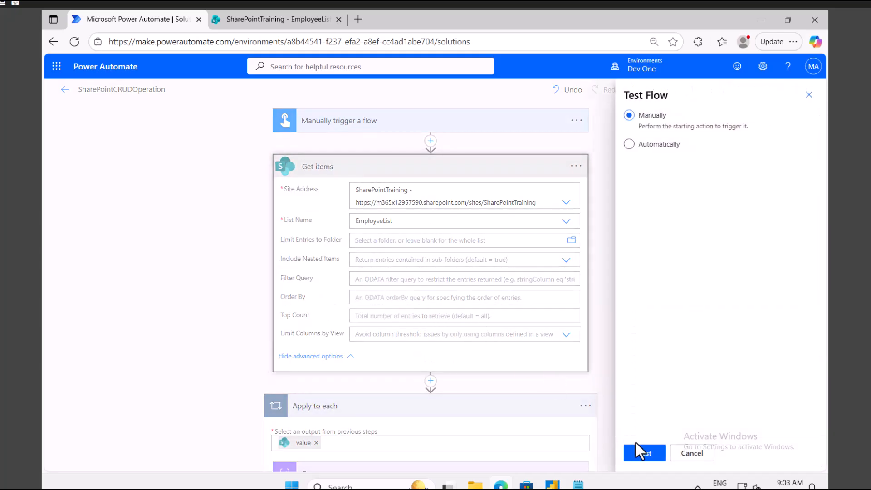
click(641, 453)
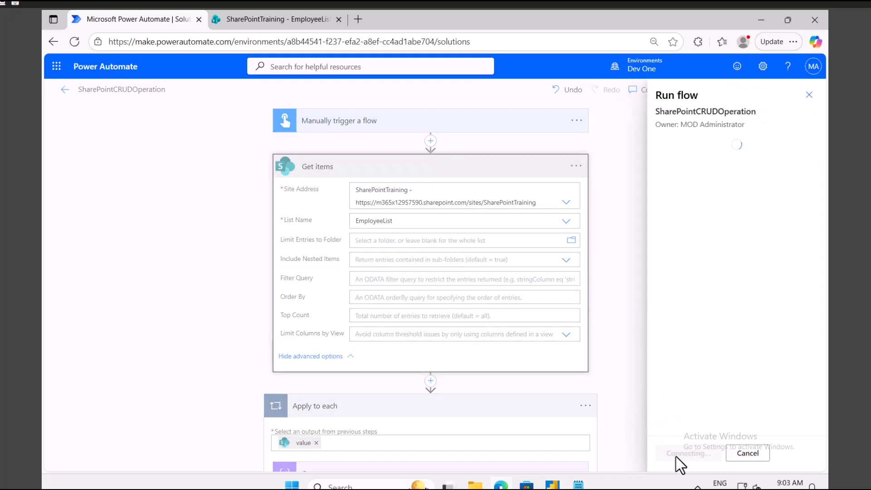
click(683, 454)
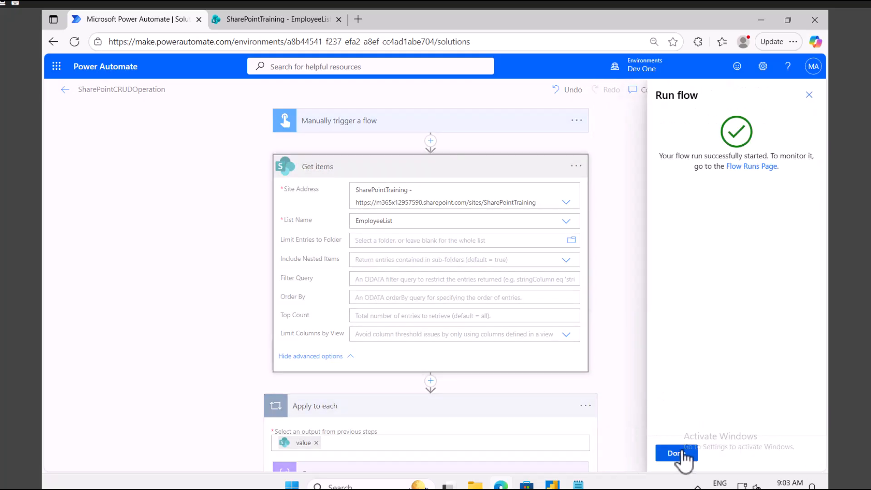
click(680, 453)
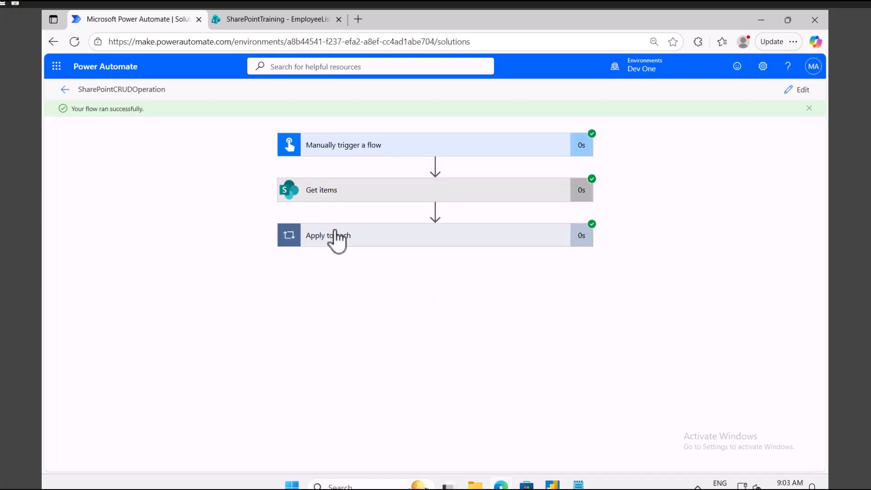
Check the Compose outputs '35 - IT' and '98 - Finance' against the EmployeeList.
click(335, 239)
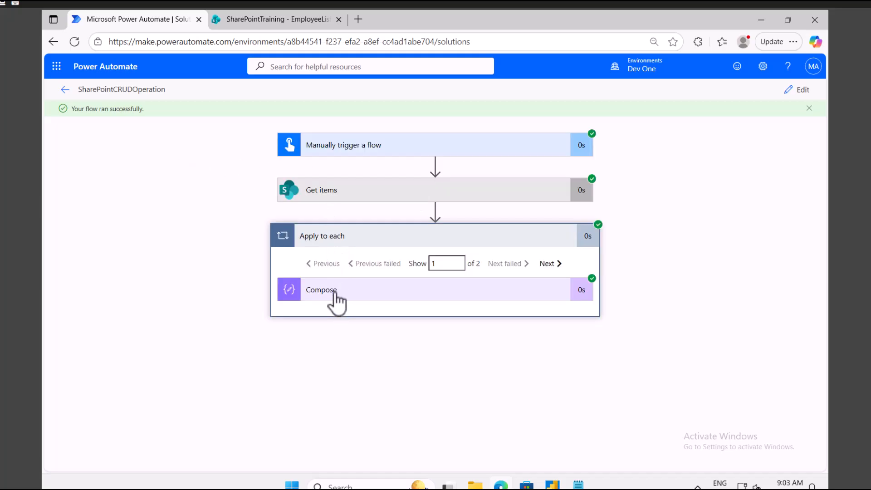
click(336, 290)
scroll(336, 313, down, 1)
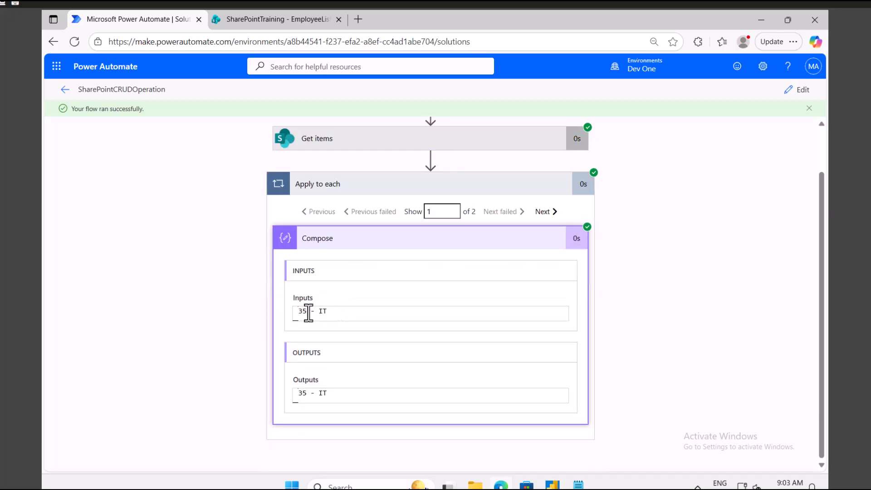
click(542, 212)
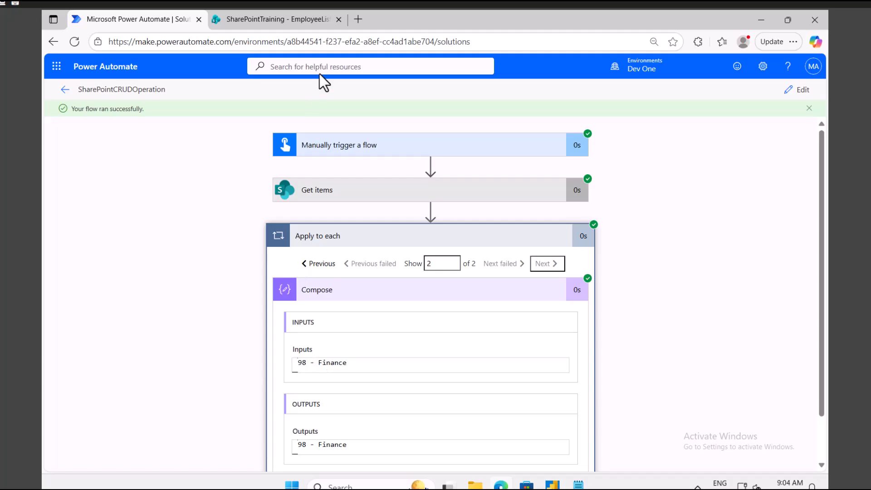
click(289, 20)
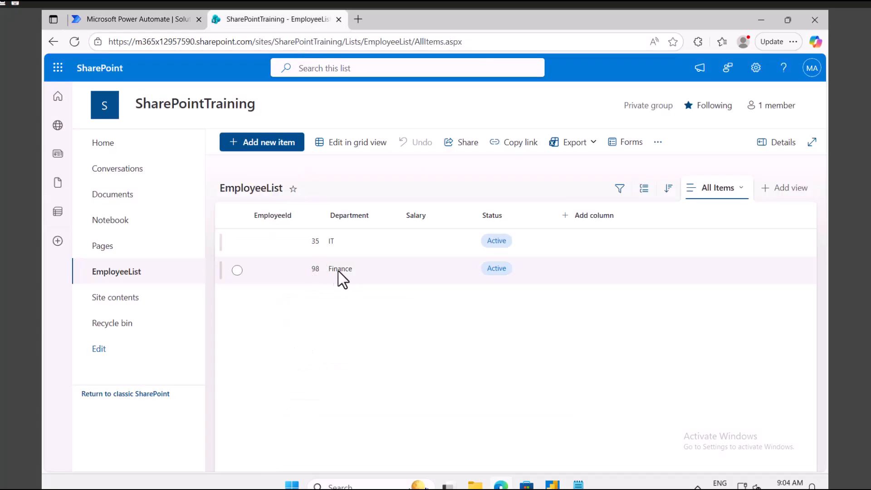
click(154, 19)
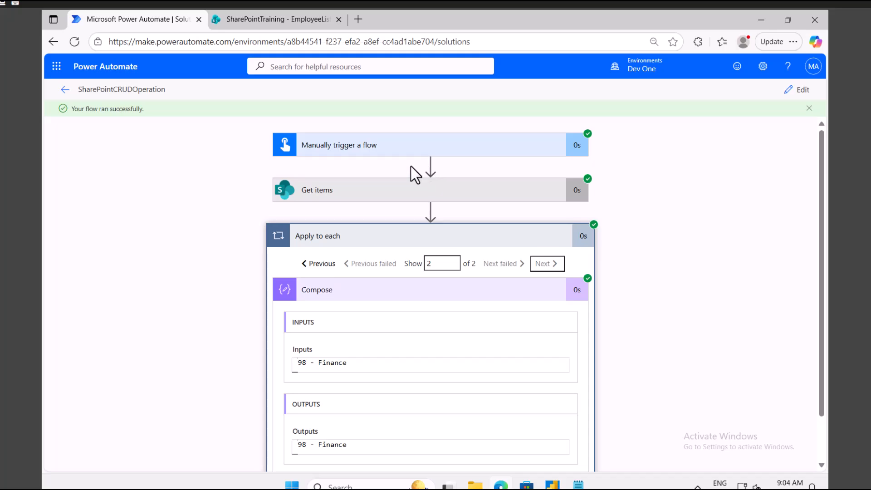
Reopen the flow in edit mode, expand the manual trigger, and bring up the EmployeeList.
click(799, 92)
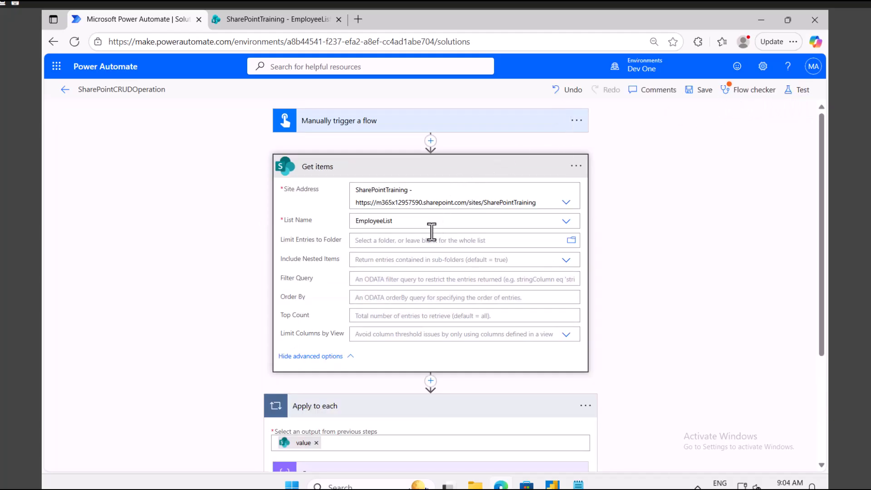
click(381, 122)
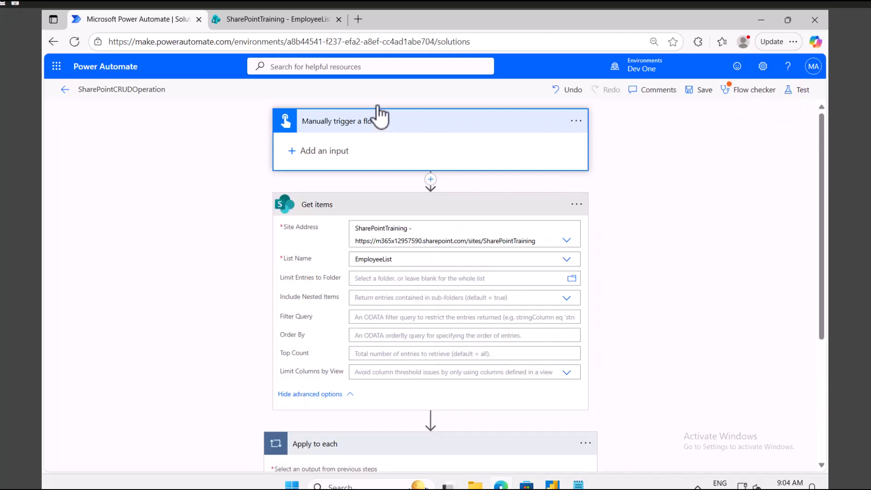
click(282, 19)
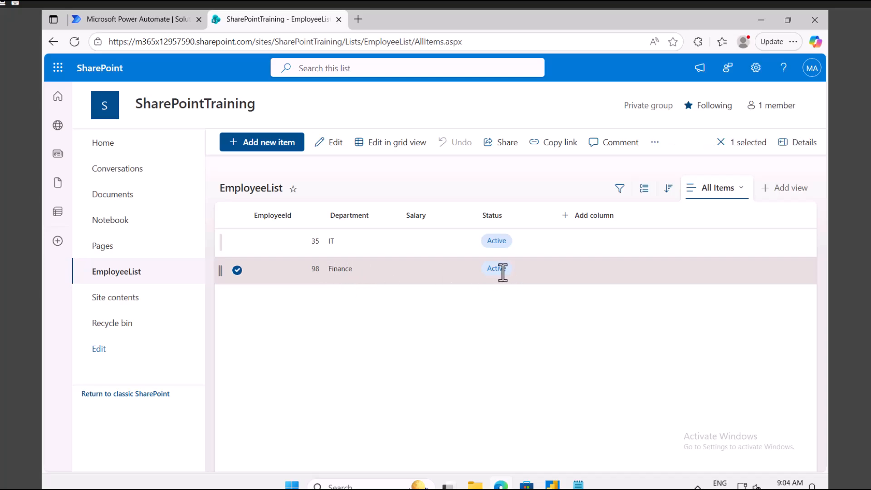
click(331, 143)
click(288, 372)
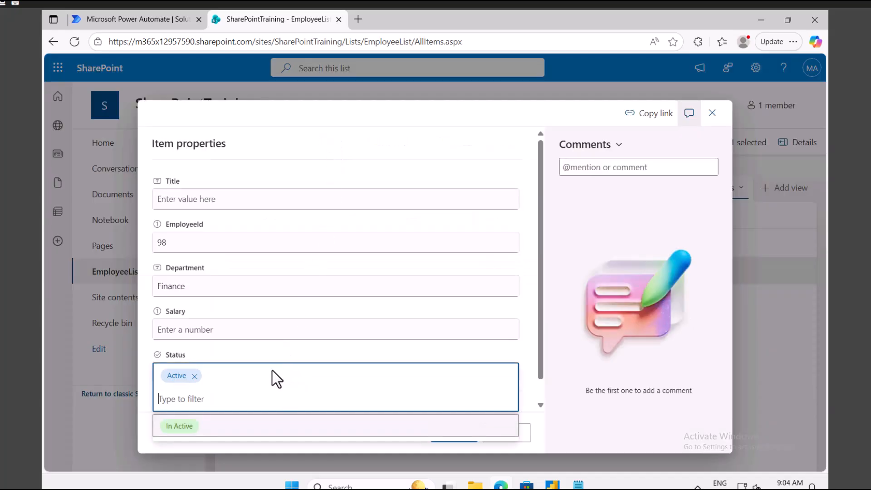
click(712, 114)
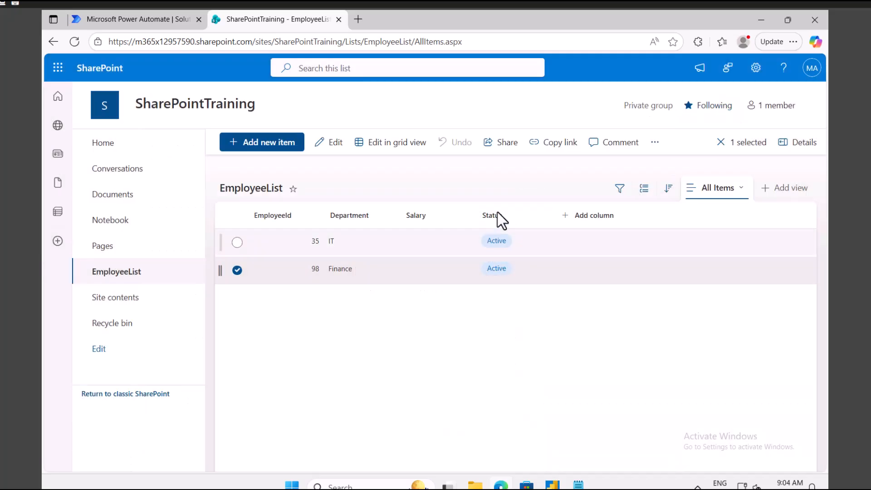
Back in the flow designer, choose Add an input on Manually trigger a flow.
click(140, 19)
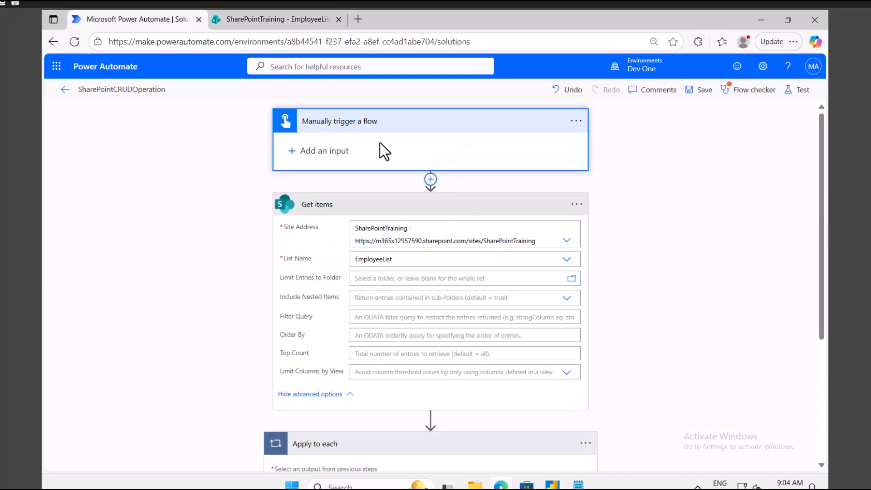
click(328, 150)
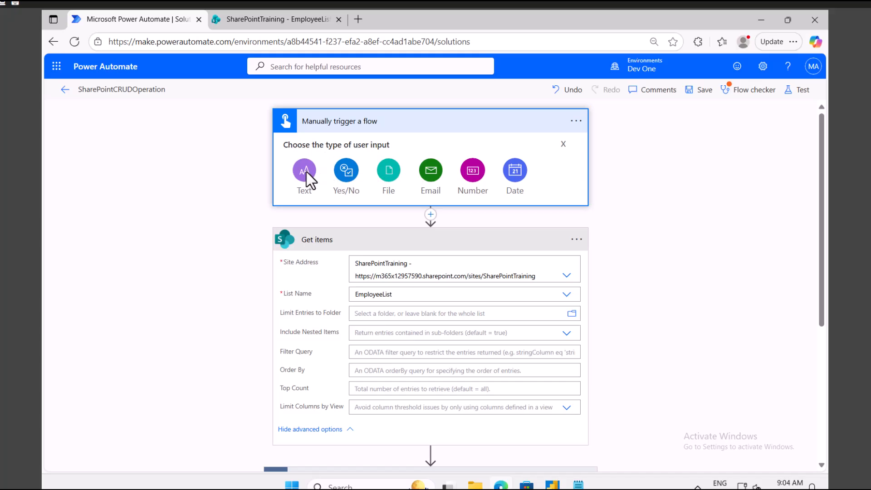
Add a Text input named epid to the trigger, prompting 'Please enter which record you want to update'.
click(306, 172)
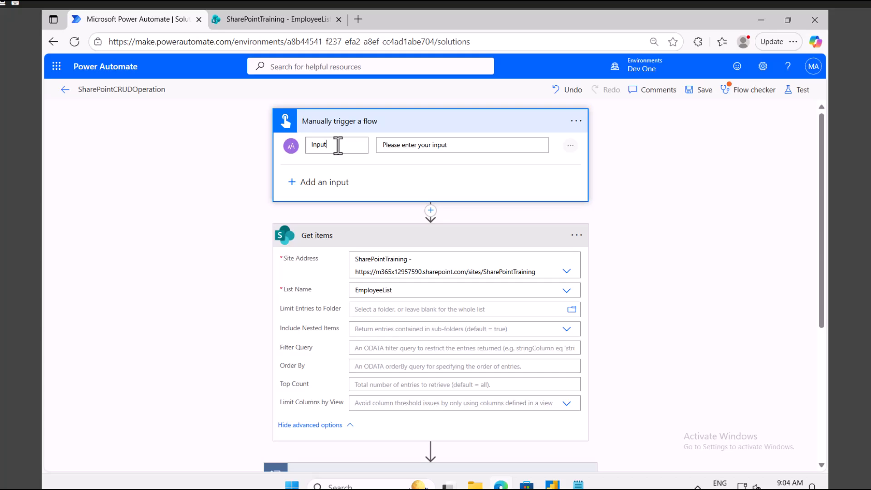
double_click(310, 144)
text(epidd)
key(BackSpace)
drag(458, 145, 417, 144)
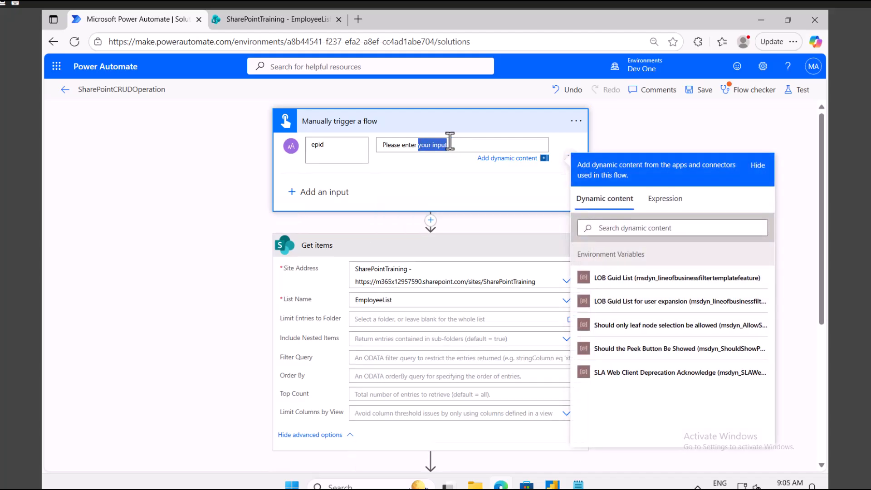
key(BackSpace)
text(which record)
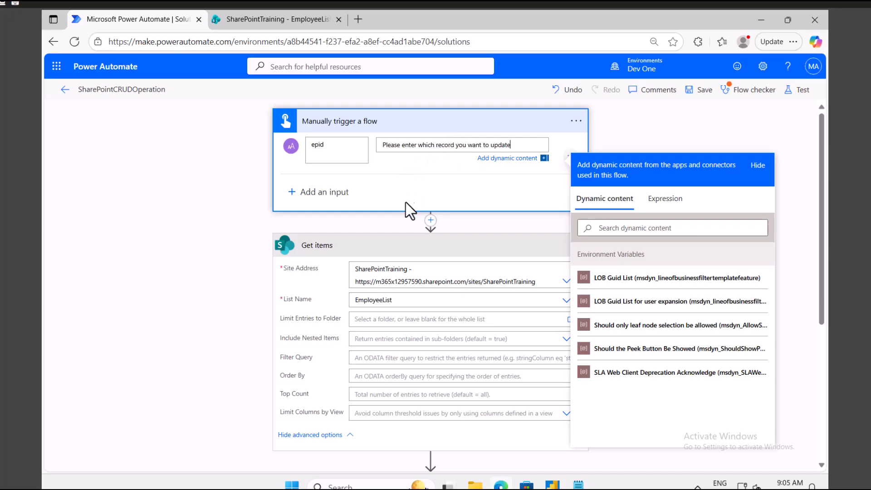
click(199, 325)
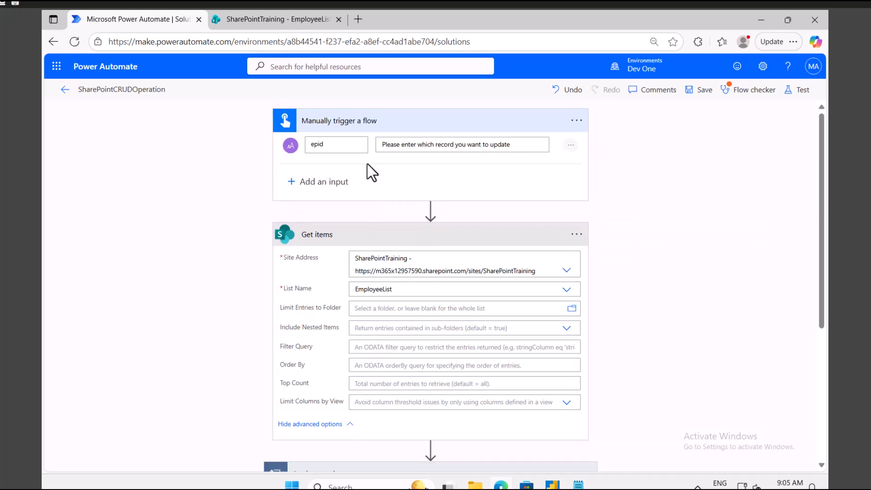
Place the cursor in the Get items Filter Query, then duplicate the flow editor browser tab.
click(403, 347)
scroll(404, 347, down, 3)
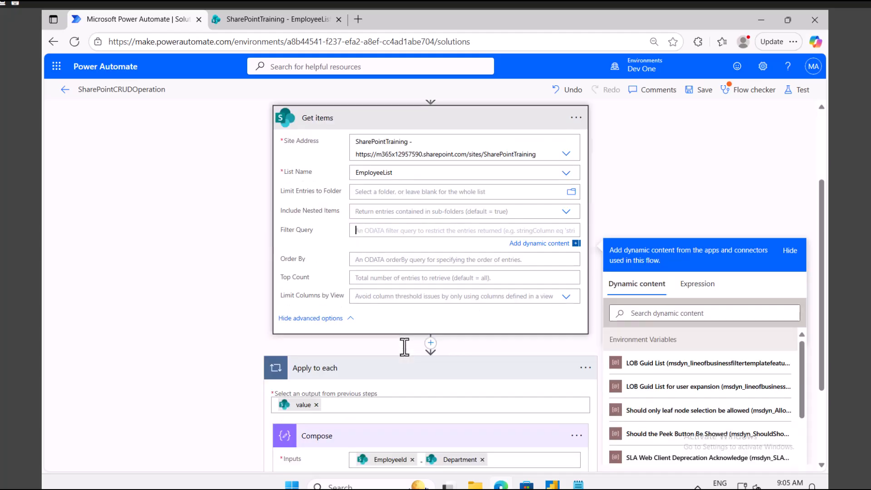
click(259, 21)
click(143, 20)
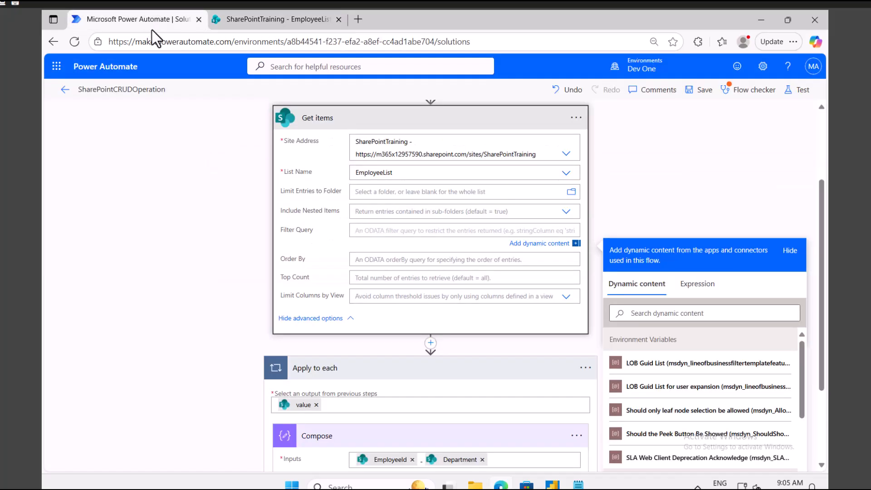
right_click(143, 18)
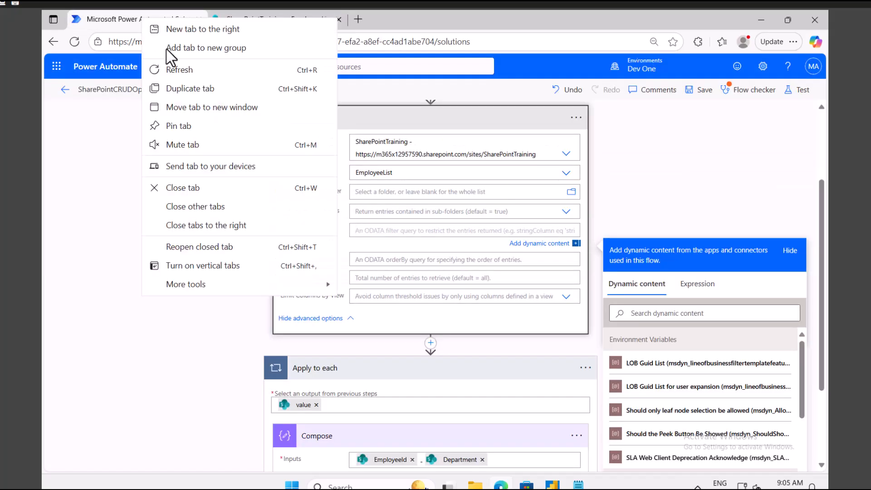
click(186, 88)
click(146, 20)
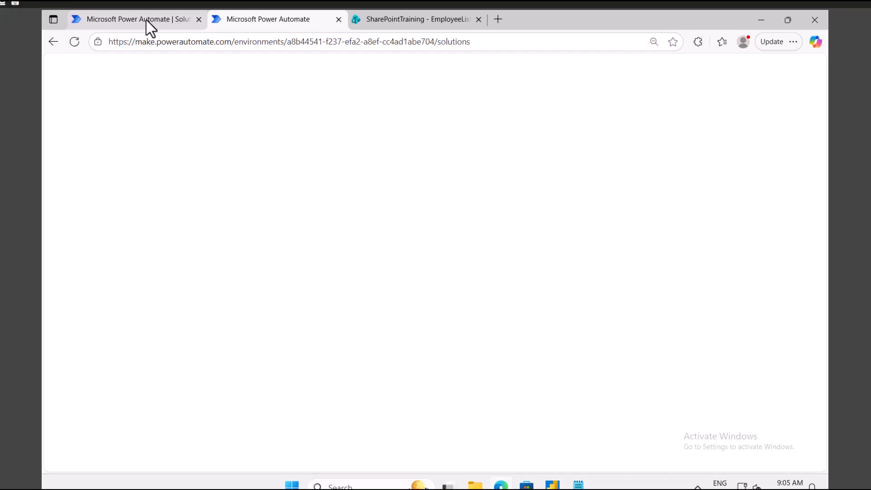
Check the exact EmployeeId column name in the SharePoint EmployeeList header menu.
click(363, 18)
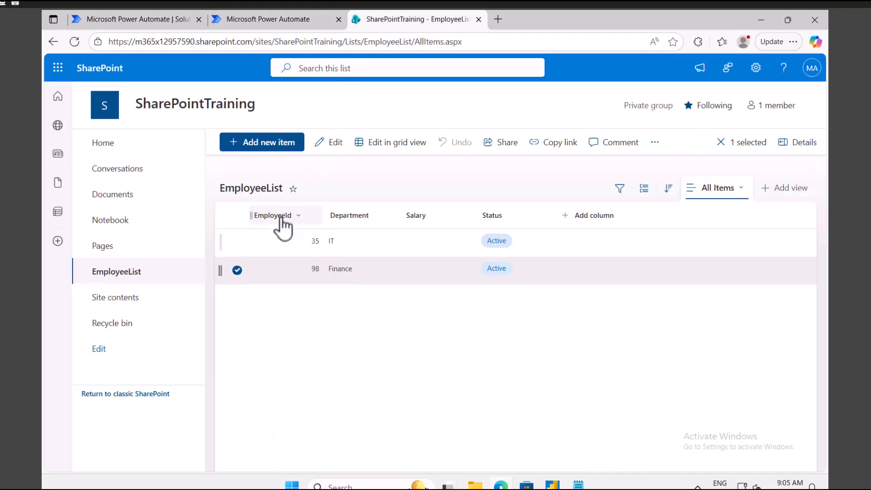
click(282, 219)
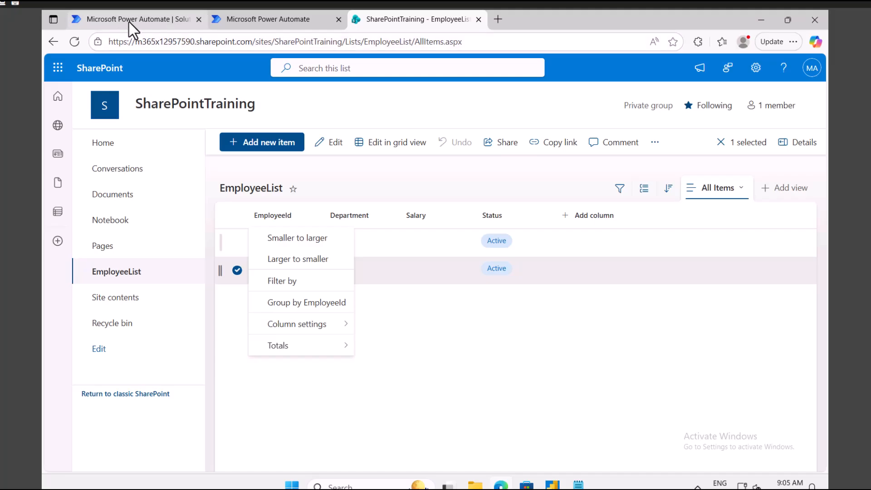
click(154, 19)
click(380, 20)
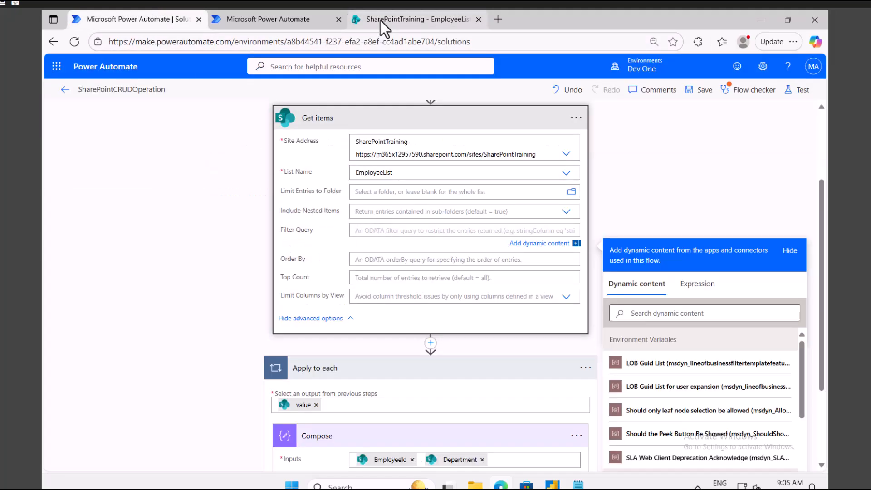
click(288, 217)
click(285, 214)
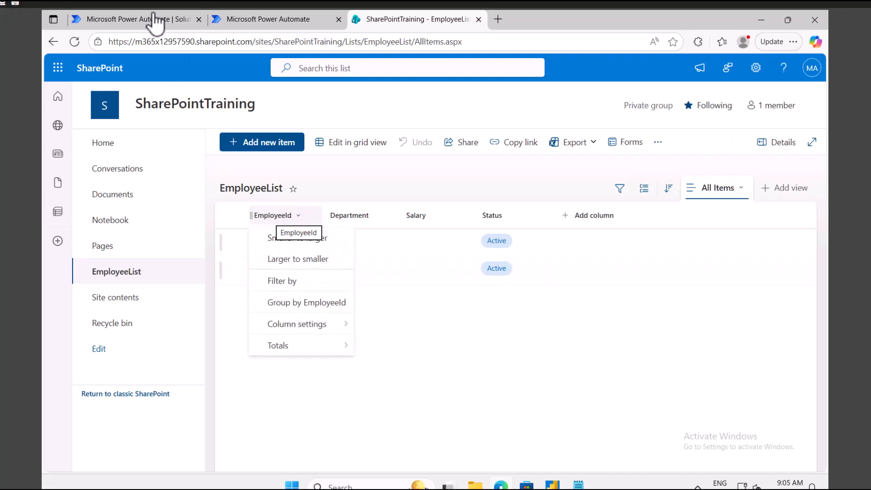
Set the Get items Filter Query to EmployeeId eq '<epid>' using the trigger's epid value.
click(122, 23)
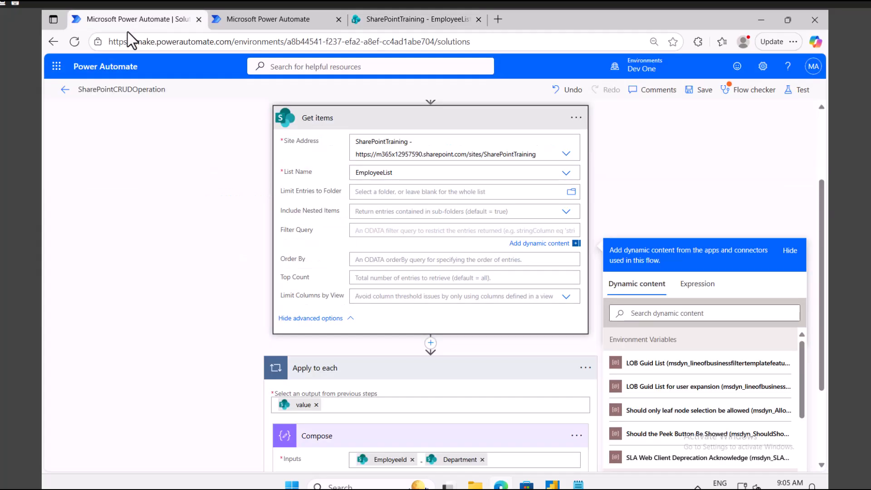
text(em)
key(BackSpace)
key(BackSpace)
text(EmployeeId eq ')
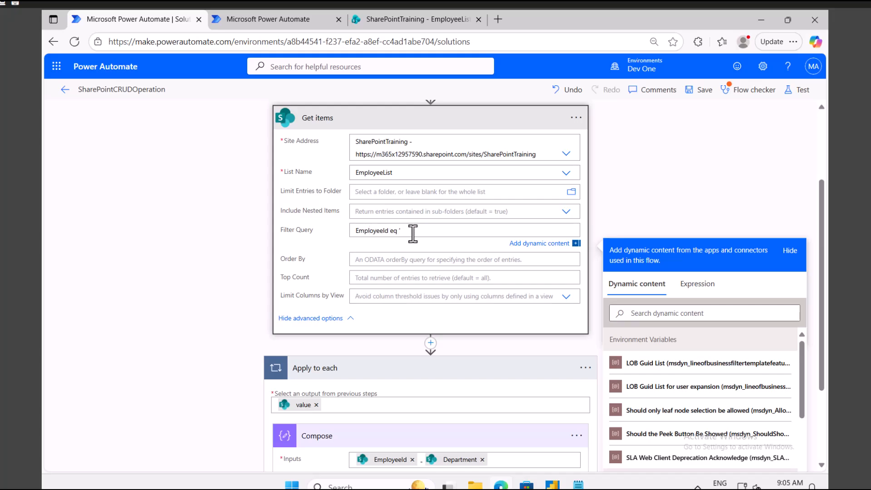
scroll(395, 235, up, 3)
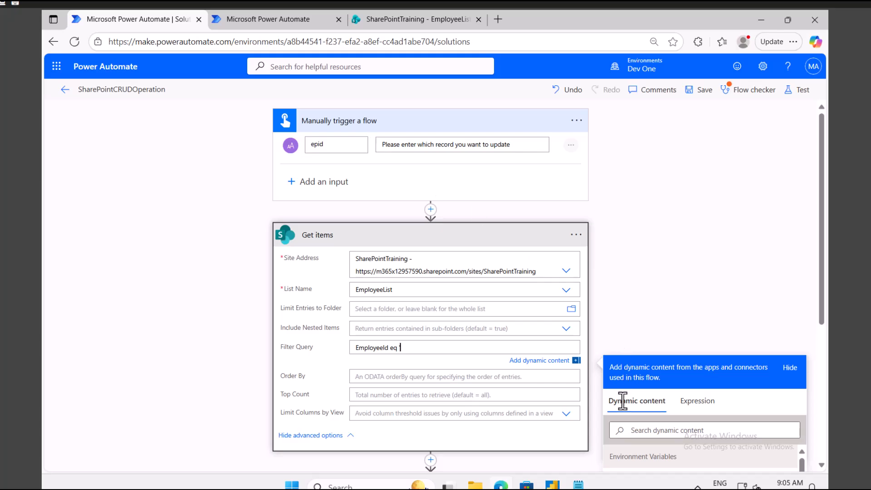
click(659, 429)
text(epid)
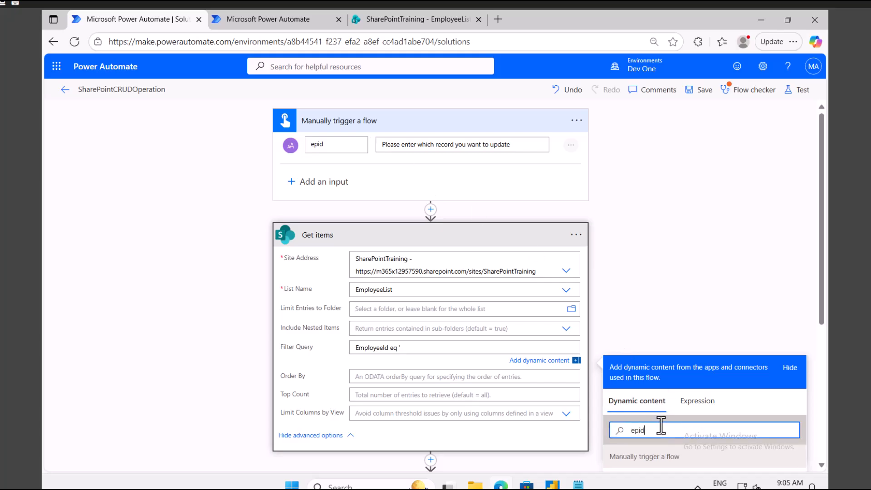
scroll(689, 383, down, 3)
scroll(690, 382, down, 3)
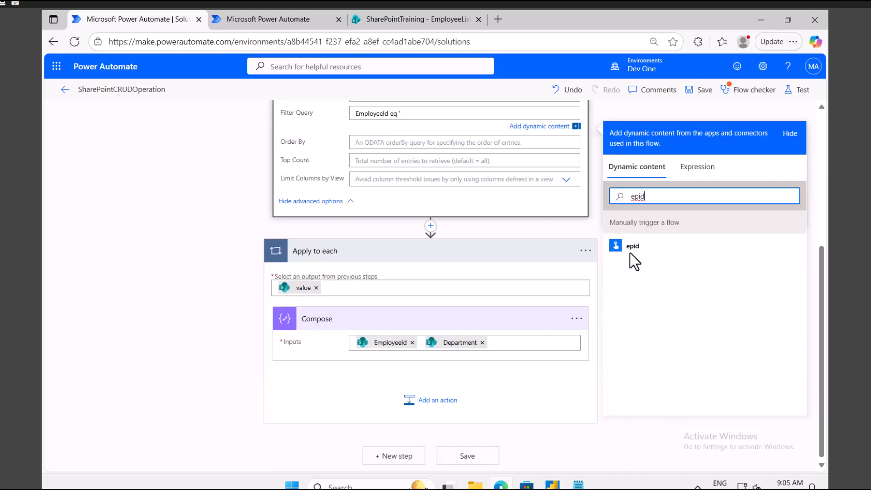
click(632, 248)
text(')
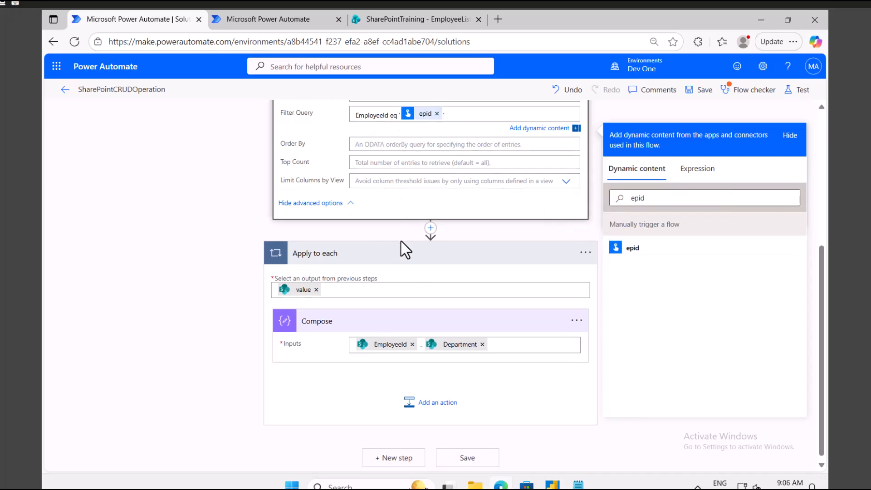
Delete the Compose step inside Apply to each.
click(576, 321)
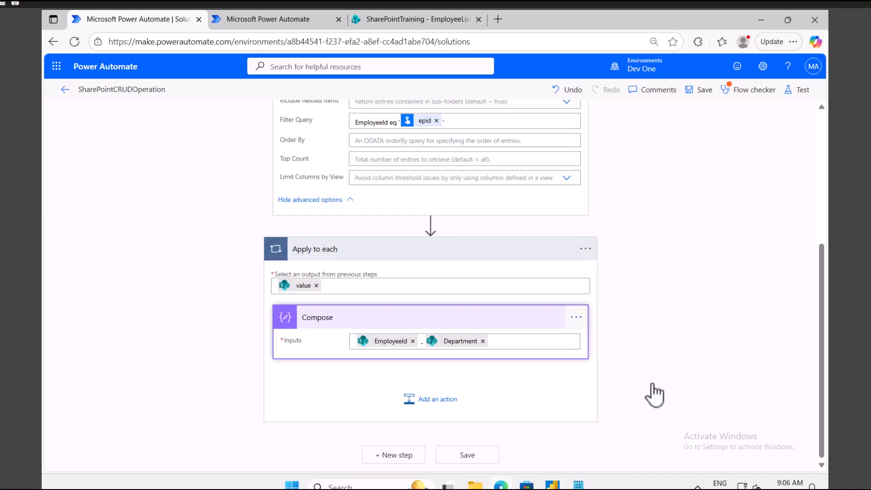
click(573, 318)
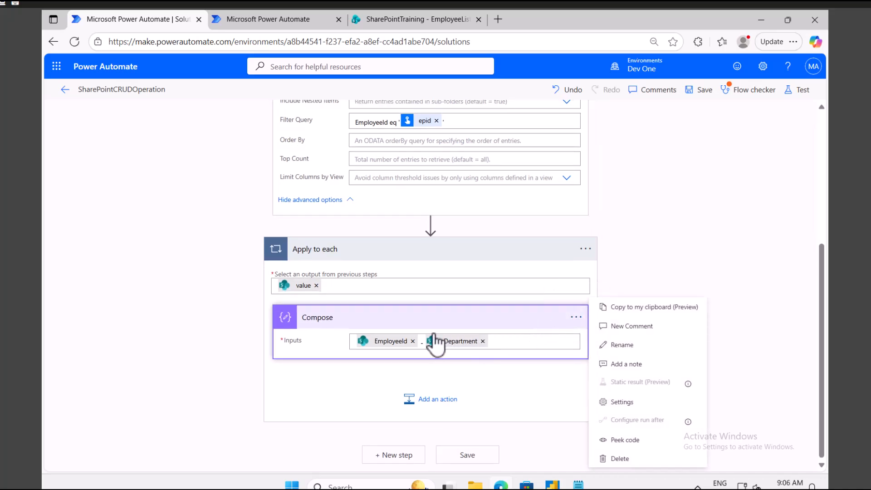
click(625, 459)
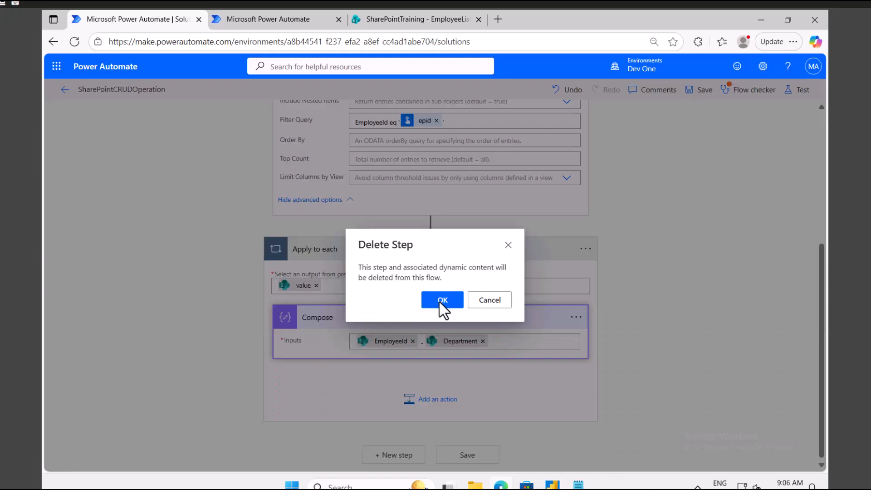
click(443, 299)
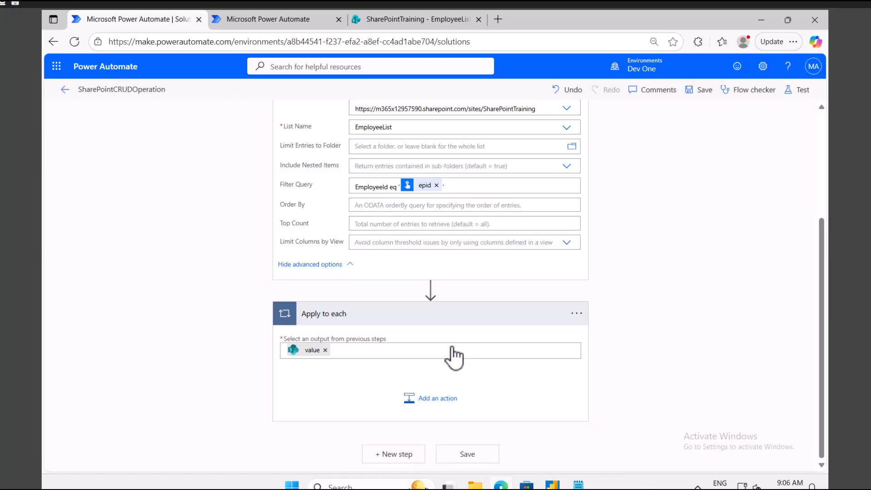
Add a SharePoint Update item action inside the Apply to each loop.
click(431, 400)
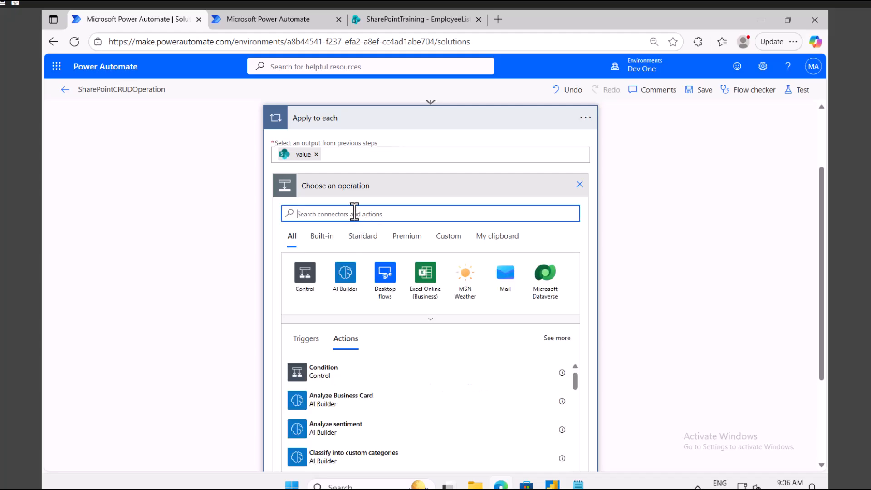
text(sharepoint)
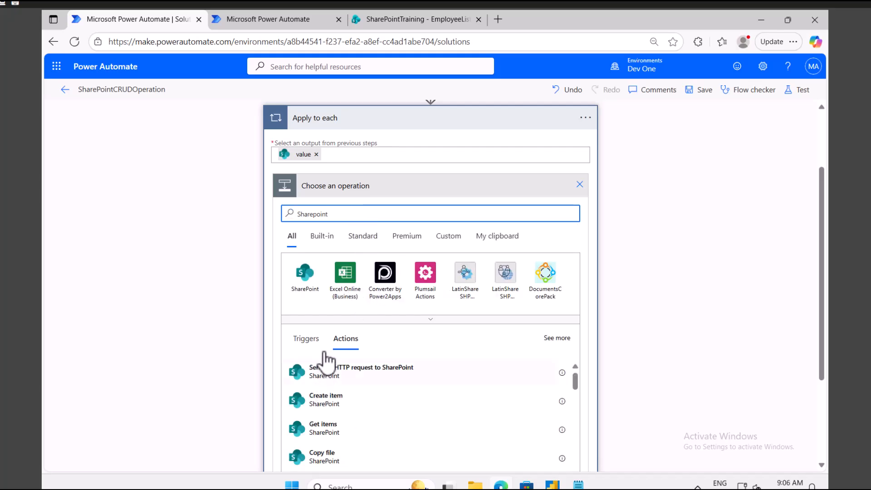
click(306, 282)
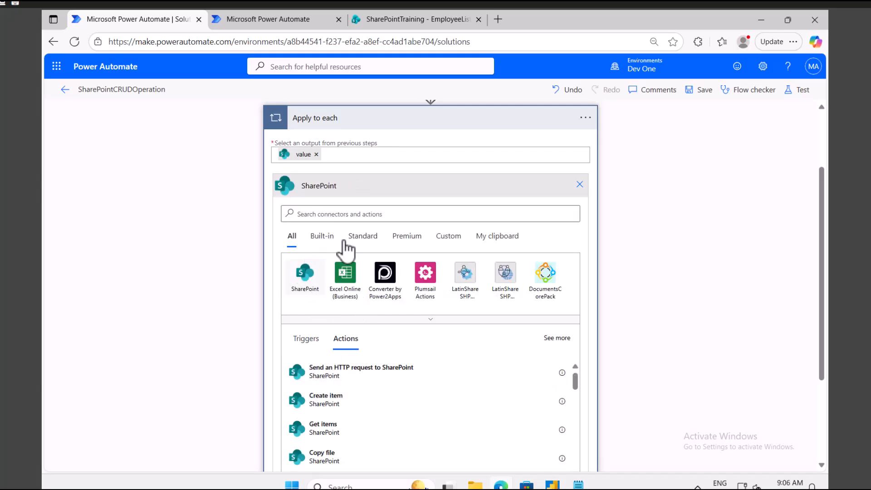
text(update)
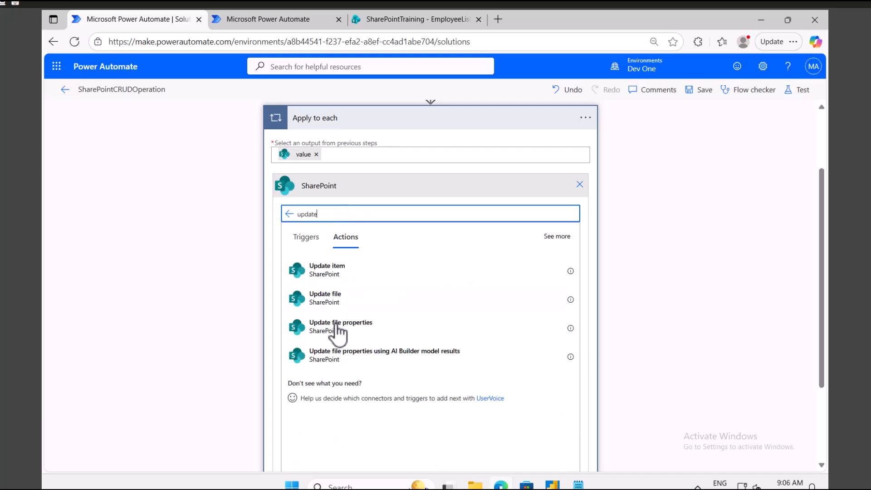
click(354, 277)
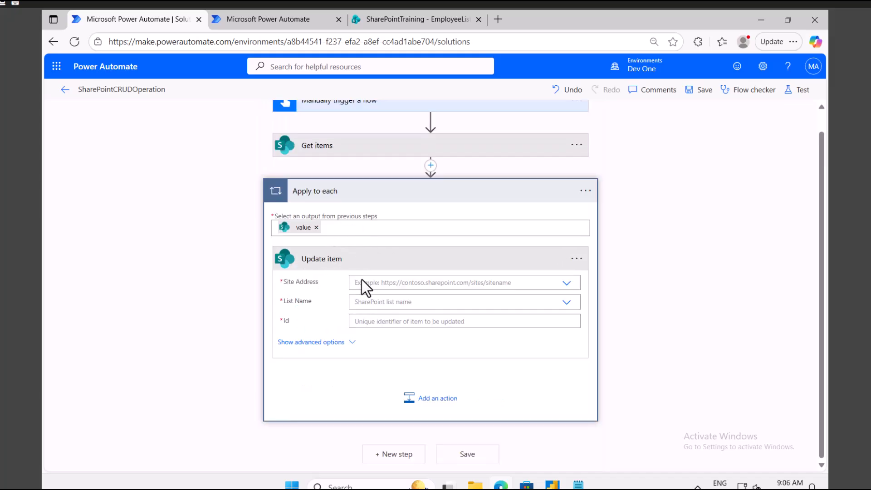
Point Update item at the SharePointTraining site's EmployeeList, using the Get items ID.
click(567, 283)
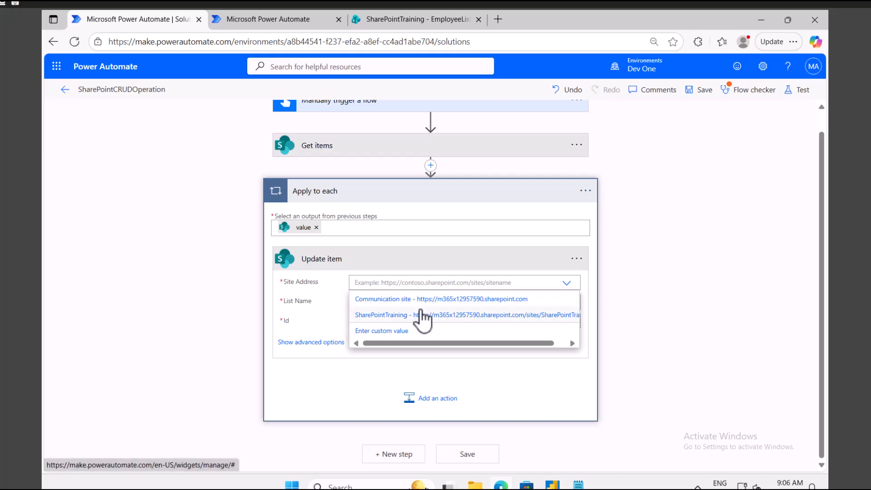
click(411, 314)
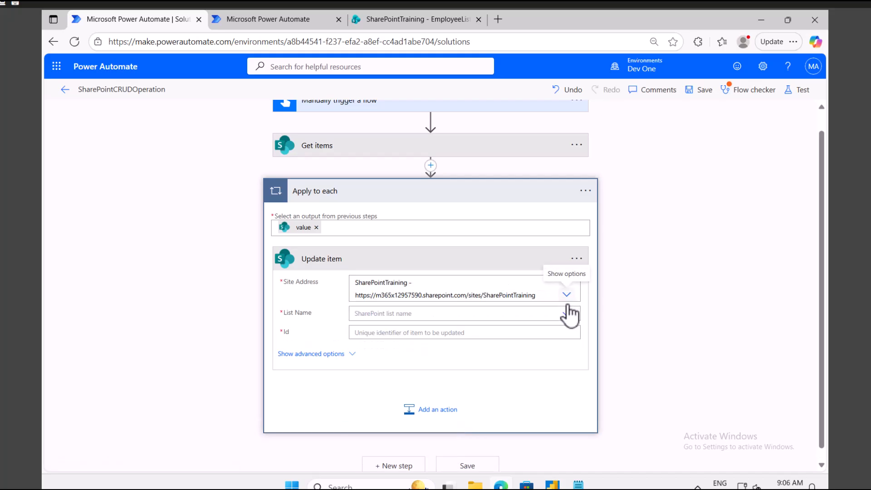
click(558, 318)
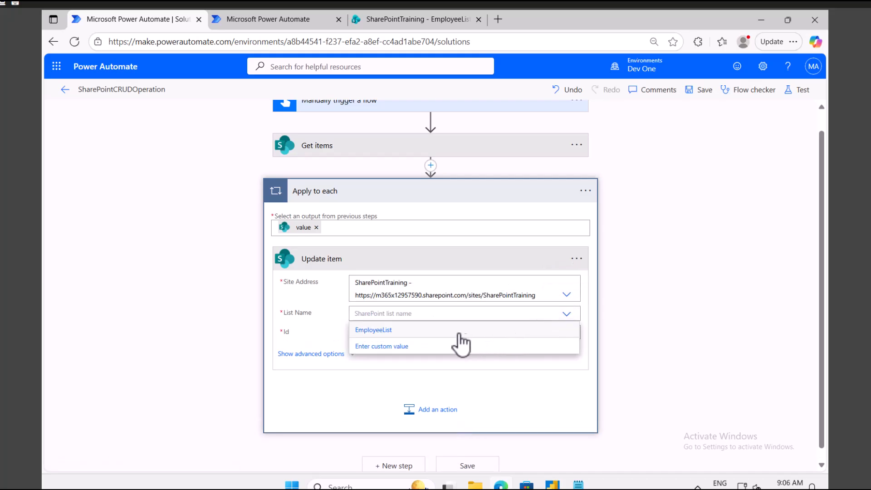
click(439, 334)
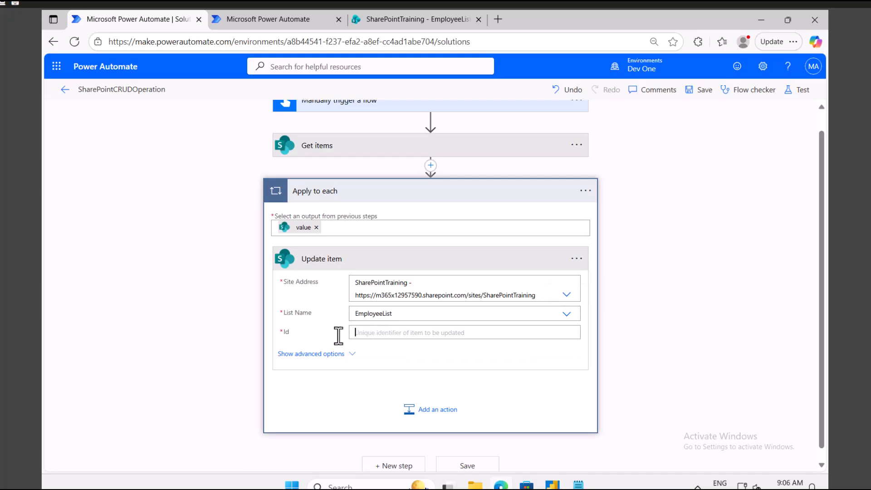
click(400, 334)
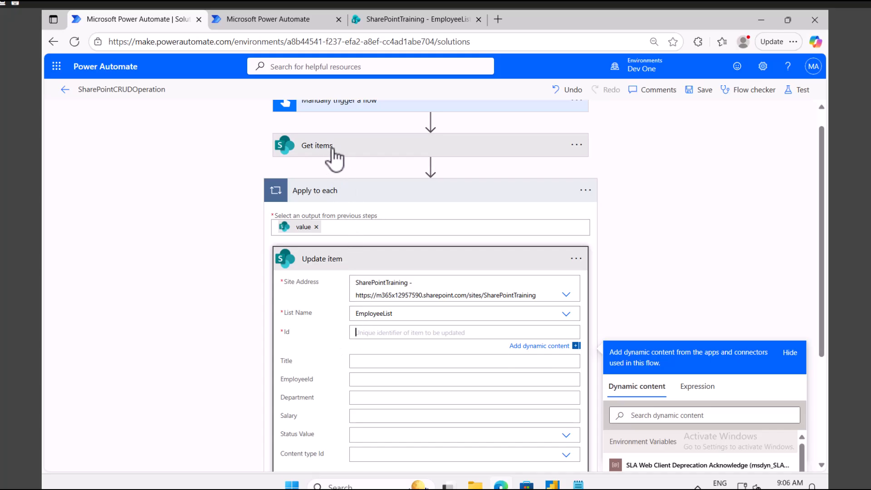
scroll(674, 280, down, 3)
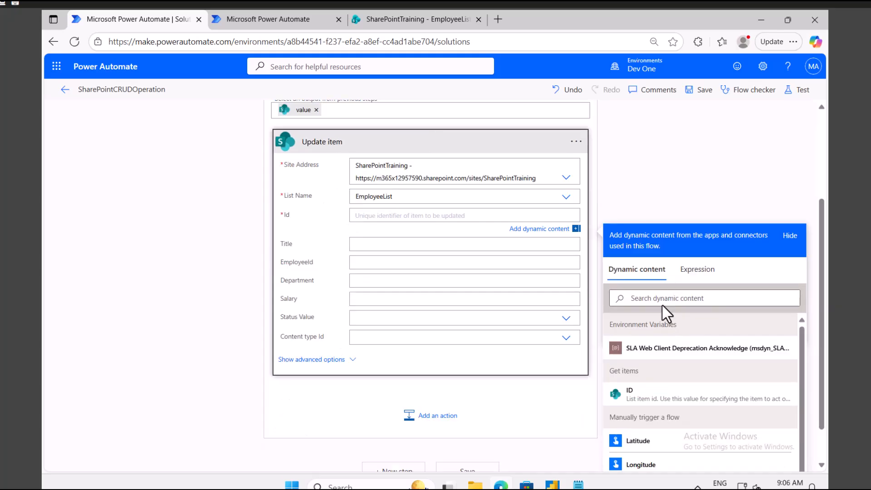
click(656, 400)
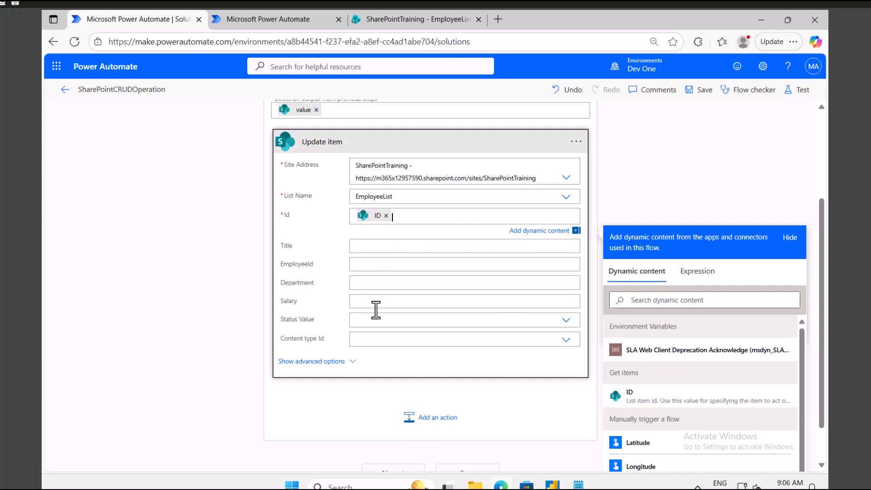
Set Update item's Status Value to In Active and save the flow.
click(565, 321)
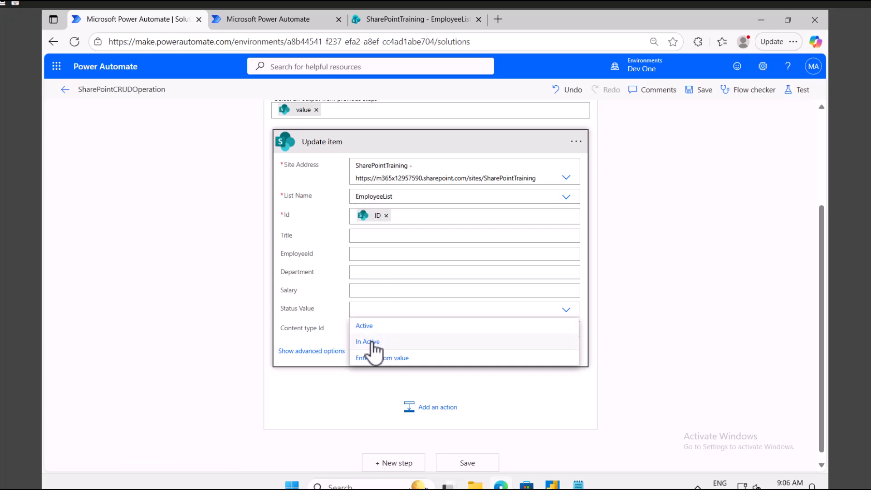
click(378, 343)
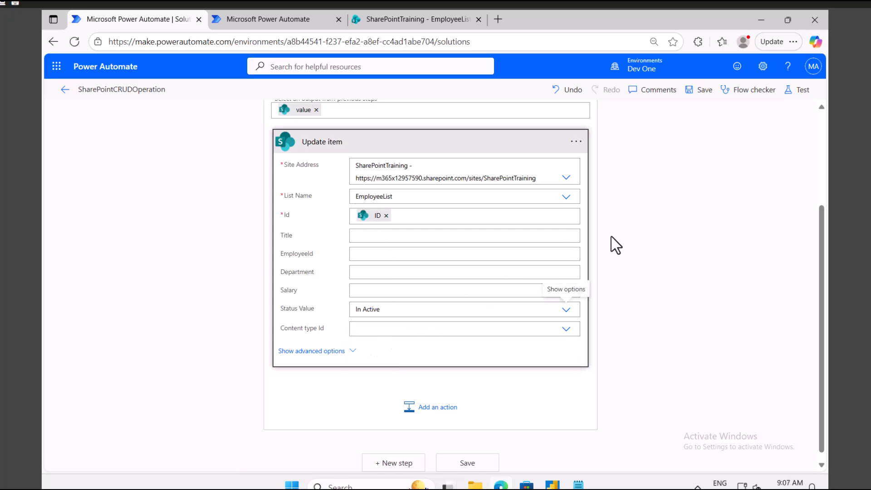
click(698, 92)
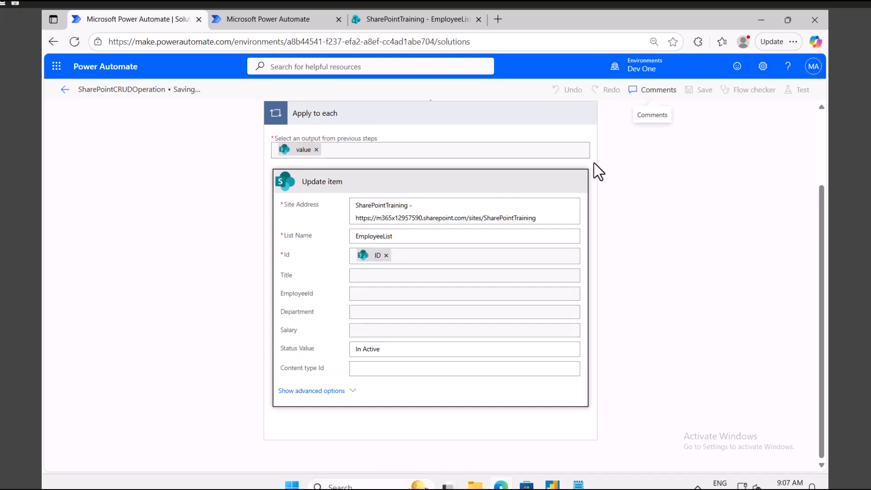
Review employee 98's current row in the SharePoint EmployeeList.
click(407, 19)
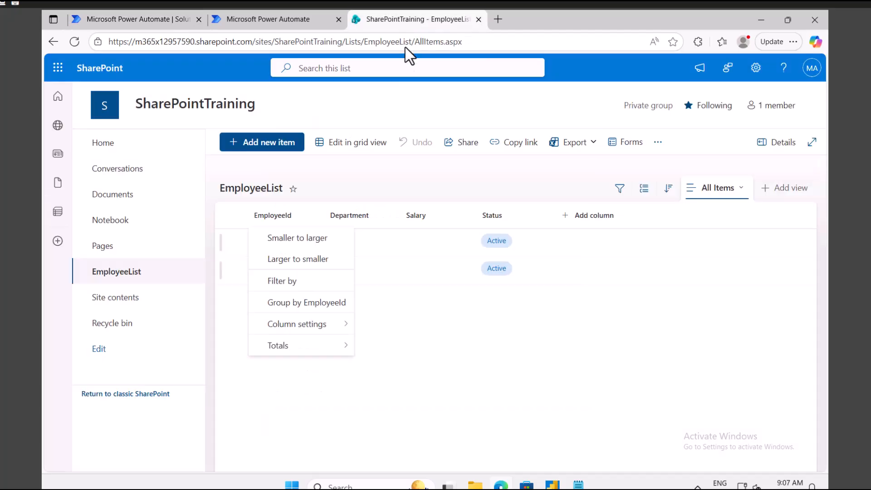
click(482, 362)
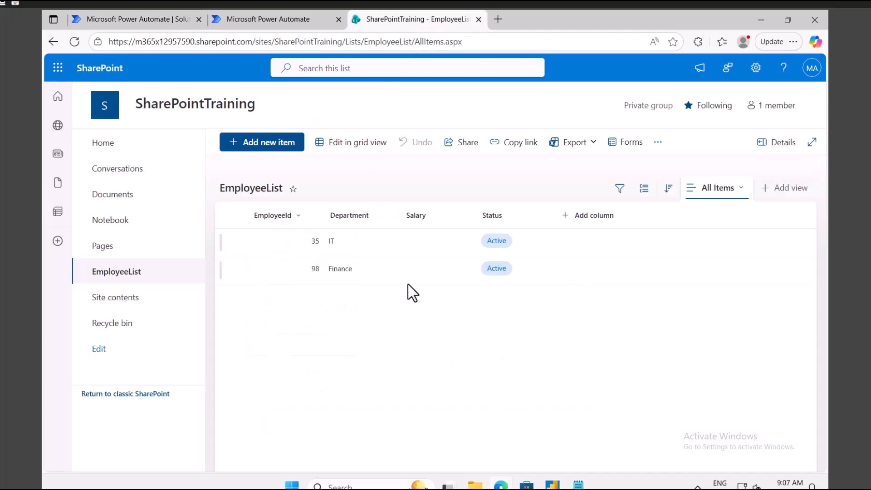
click(310, 274)
click(112, 20)
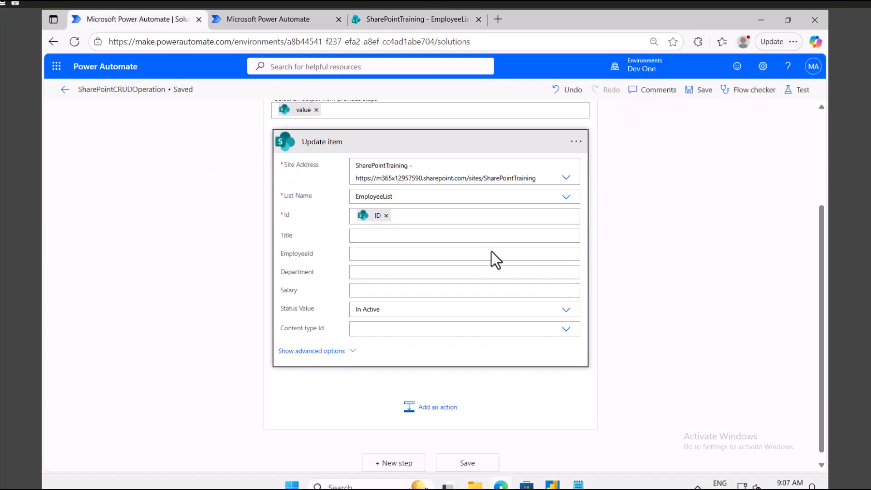
Run a manual test of the flow with epid 98.
click(801, 93)
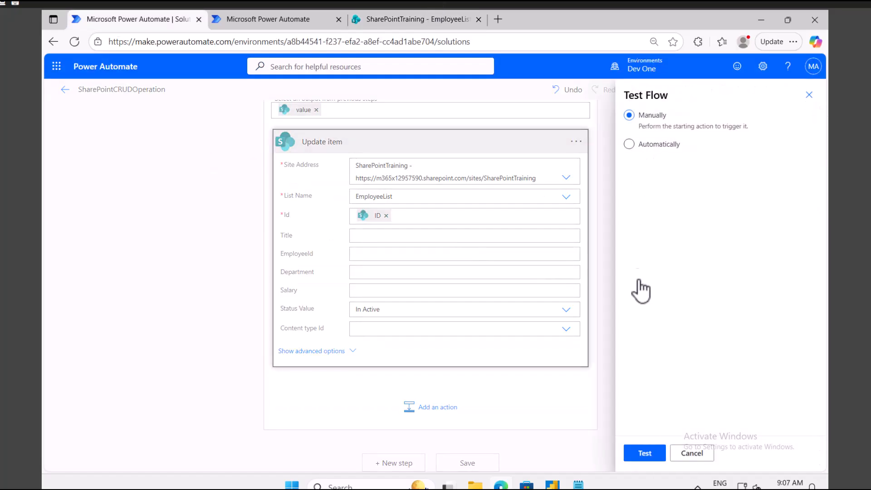
click(645, 456)
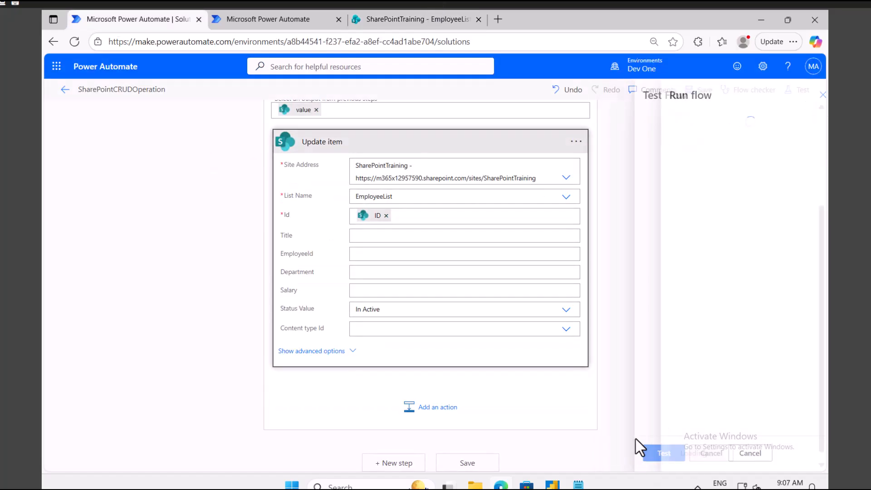
click(683, 453)
click(686, 169)
text(98)
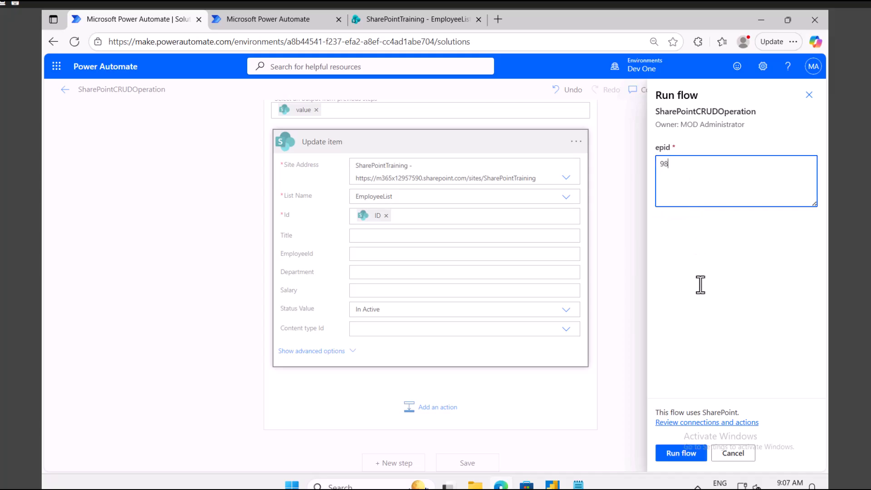
click(682, 453)
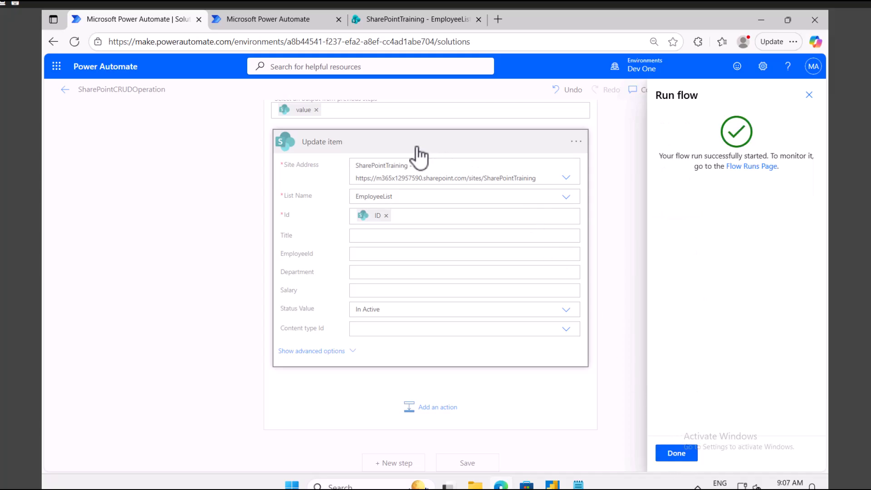
click(677, 453)
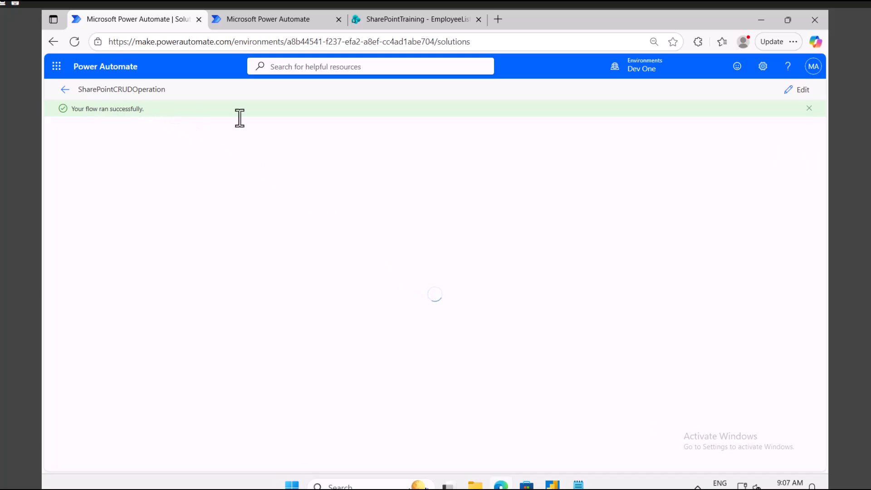
Confirm the run succeeded and employee 98 now shows Status In Active.
click(349, 245)
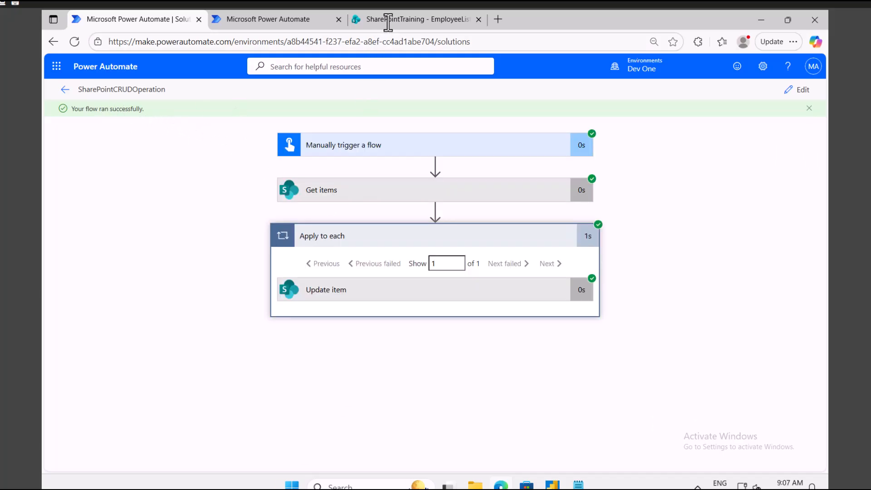
click(386, 22)
click(75, 39)
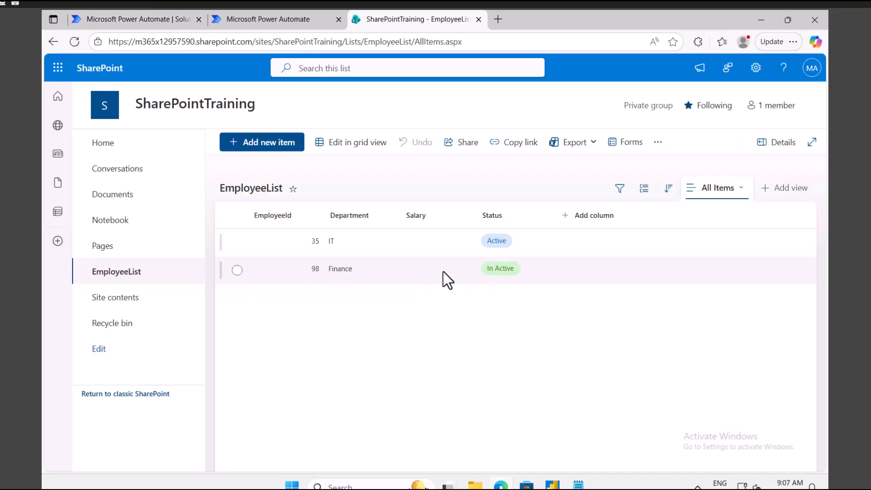
click(449, 271)
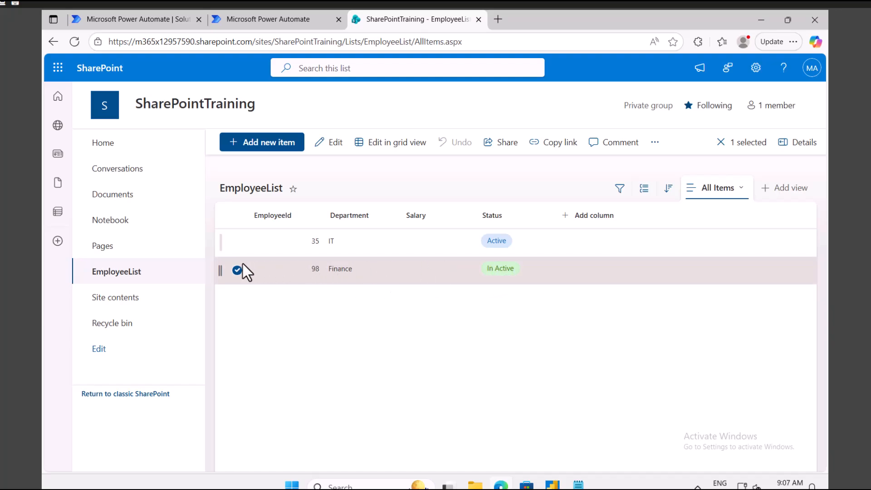
click(138, 20)
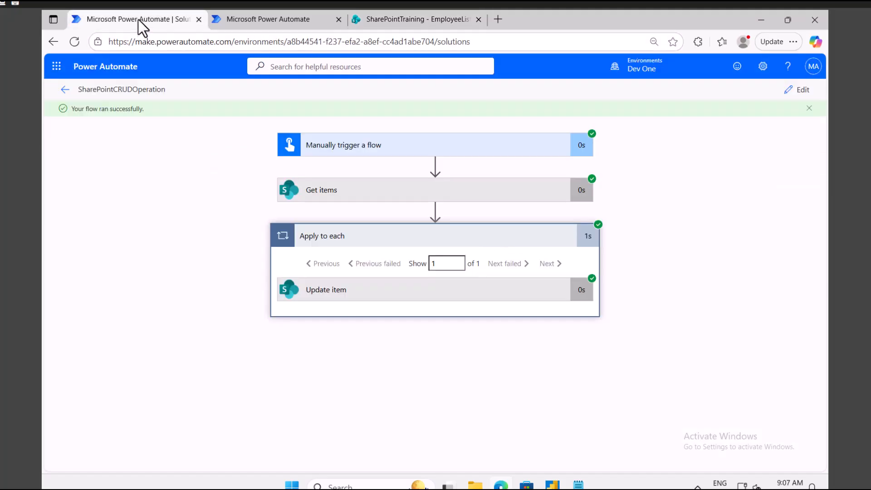
Reopen the flow for editing and expand the Get items and trigger steps.
click(799, 94)
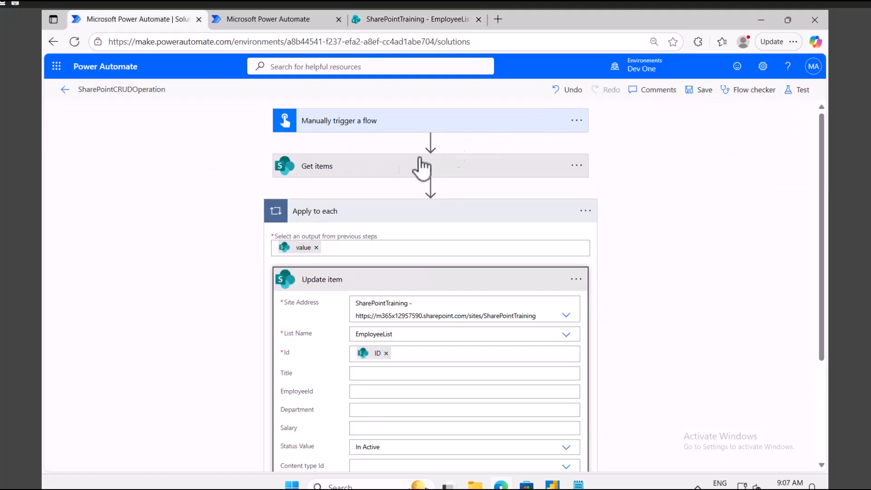
click(318, 166)
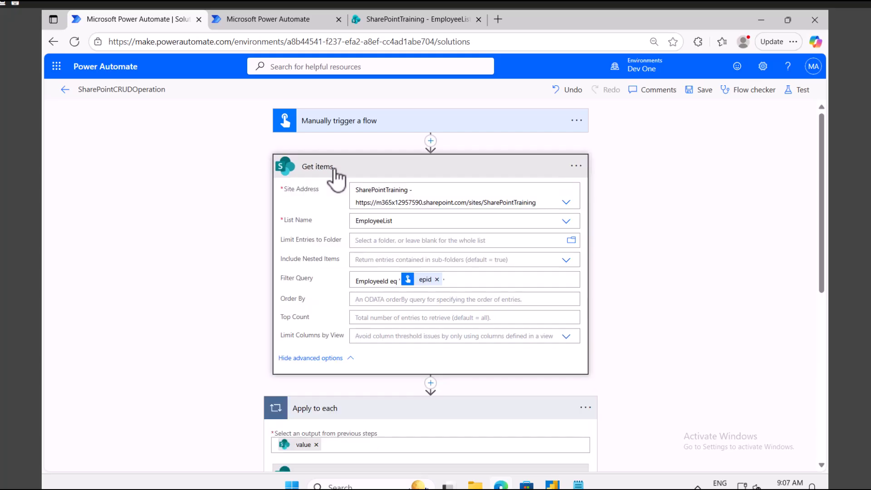
click(359, 129)
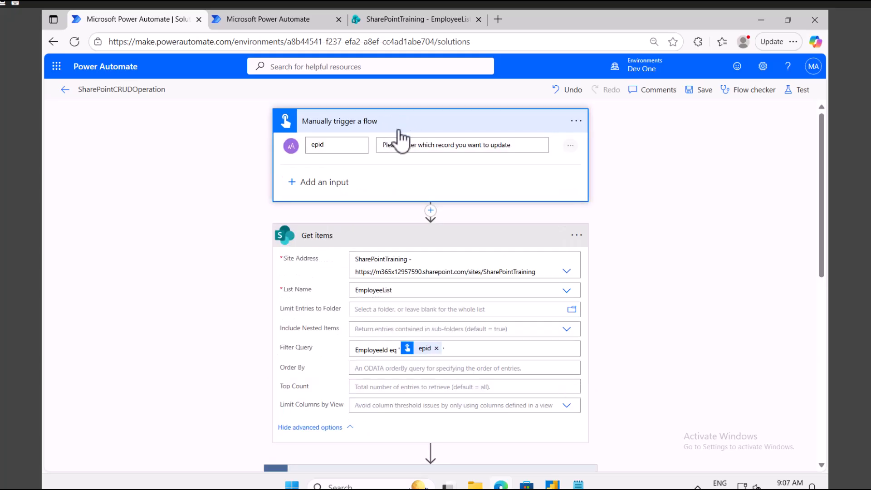
Change the epid prompt to 'Please enter which employee record you want to delete'.
click(525, 145)
drag(429, 149, 419, 150)
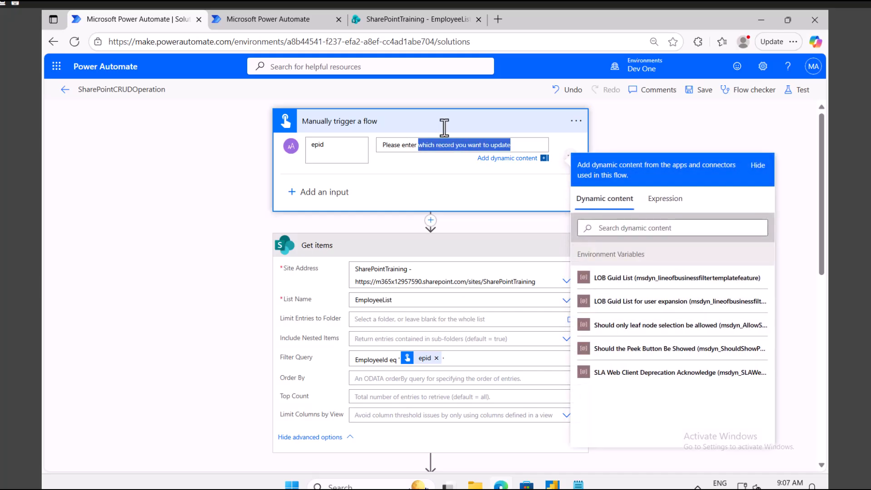
key(BackSpace)
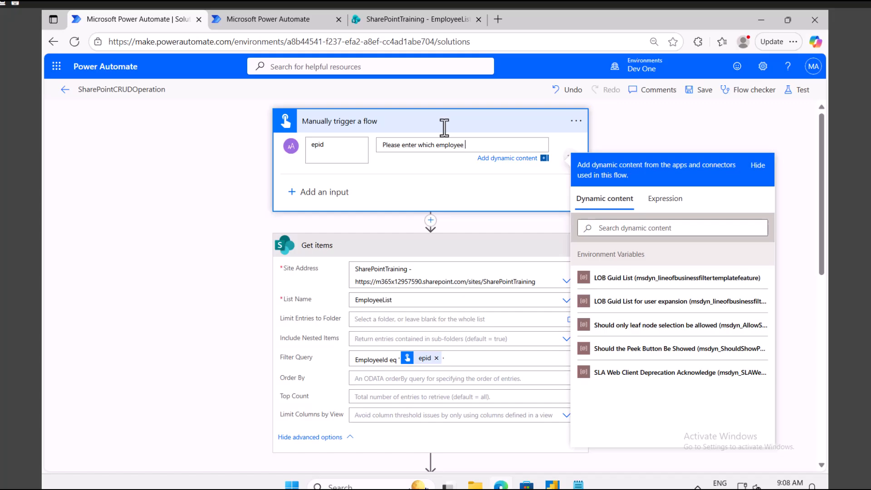
text(you w)
scroll(360, 280, down, 3)
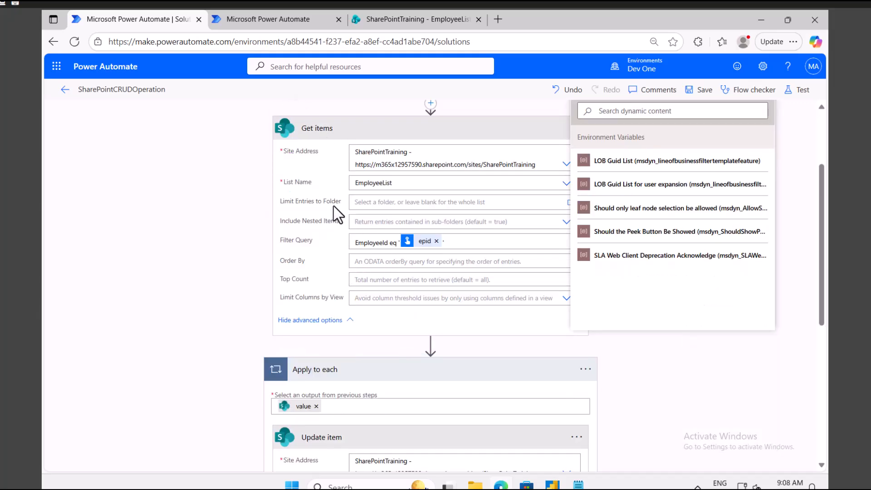
scroll(333, 200, up, 3)
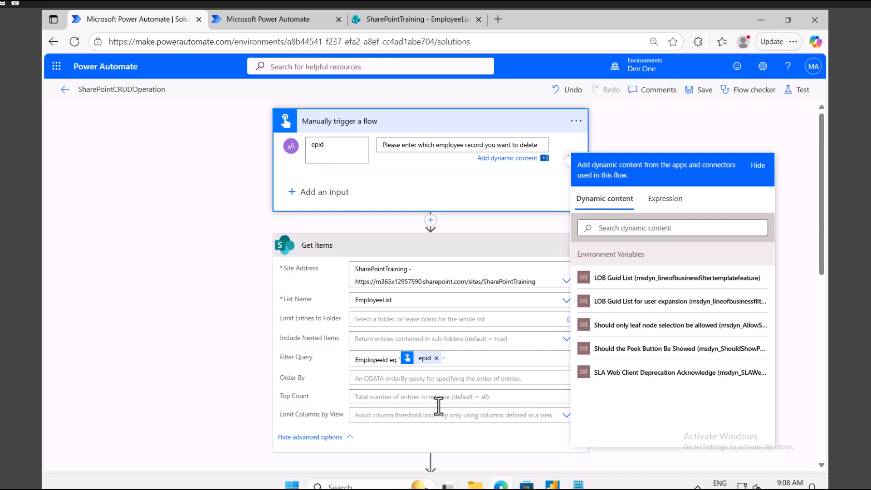
scroll(411, 367, down, 6)
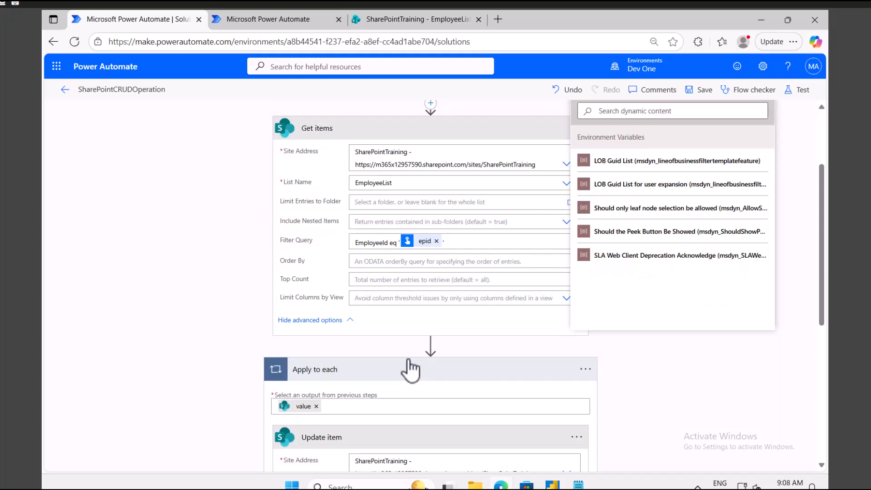
scroll(542, 331, down, 3)
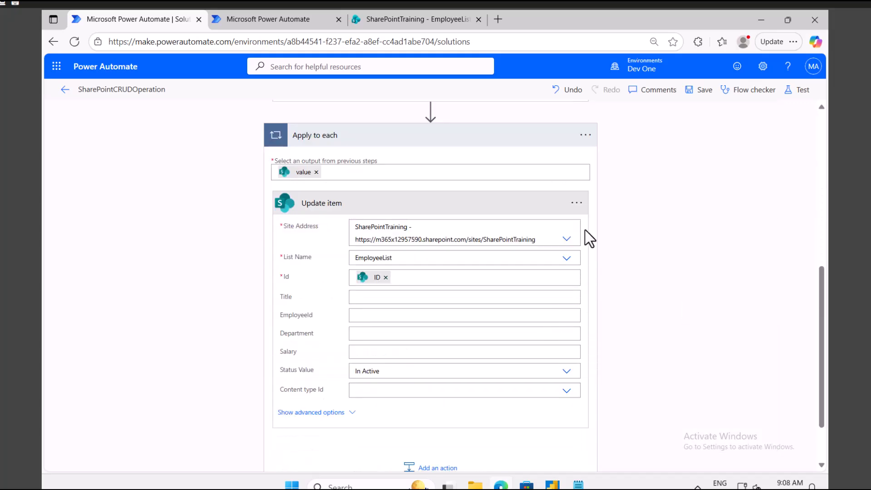
Delete the Update item step from the Apply to each loop.
click(576, 203)
click(610, 353)
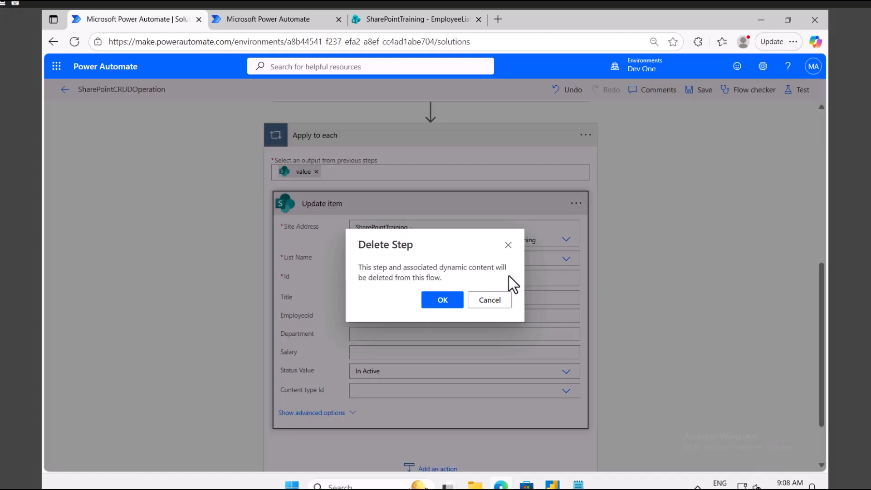
click(444, 300)
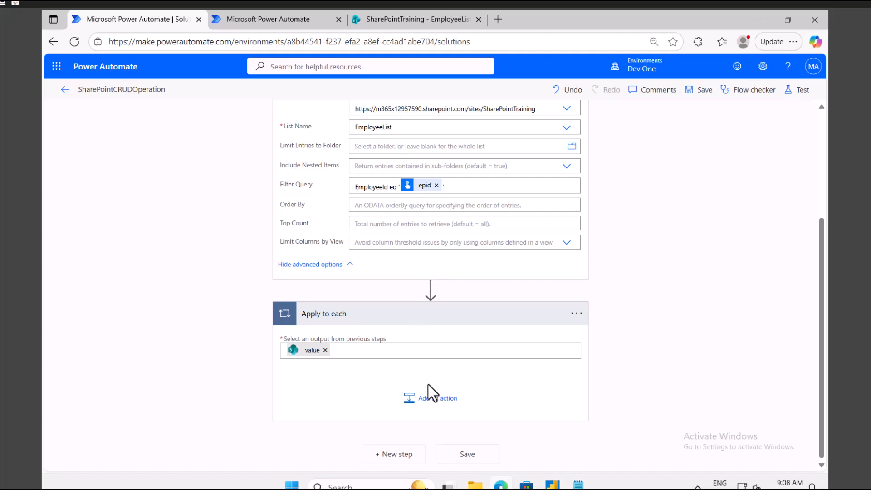
Add a SharePoint Delete item action inside Apply to each.
click(421, 398)
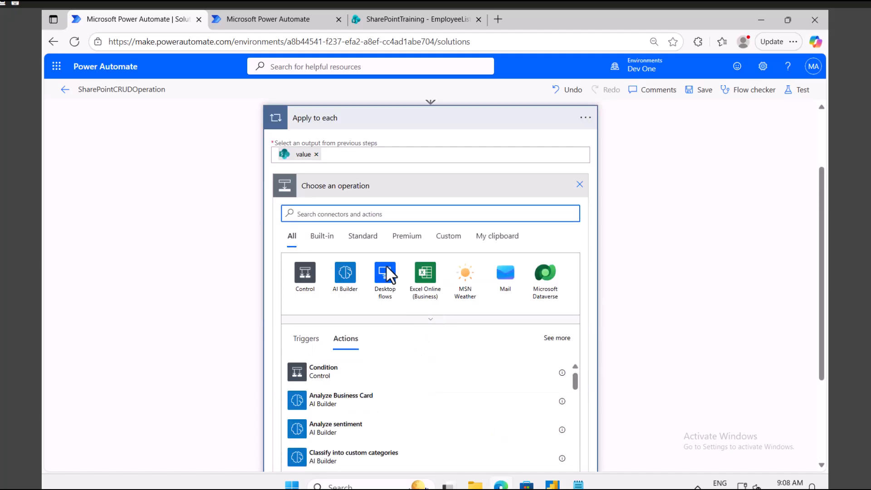
text(delete)
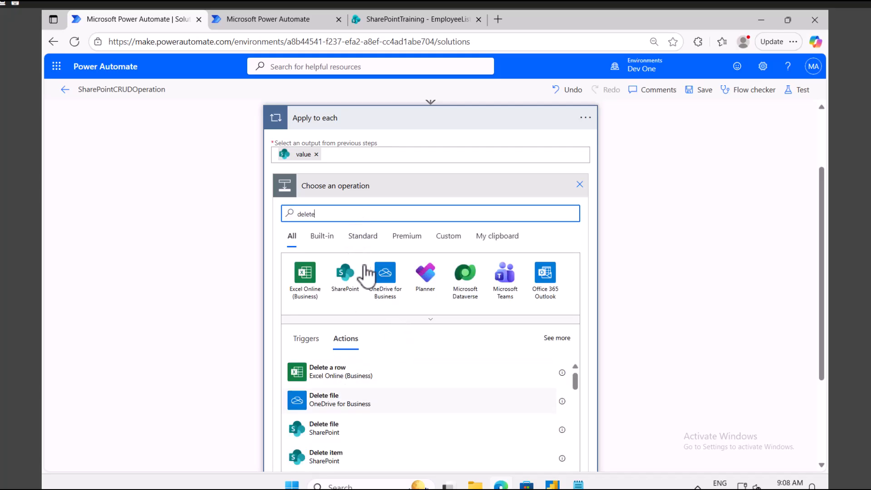
click(347, 282)
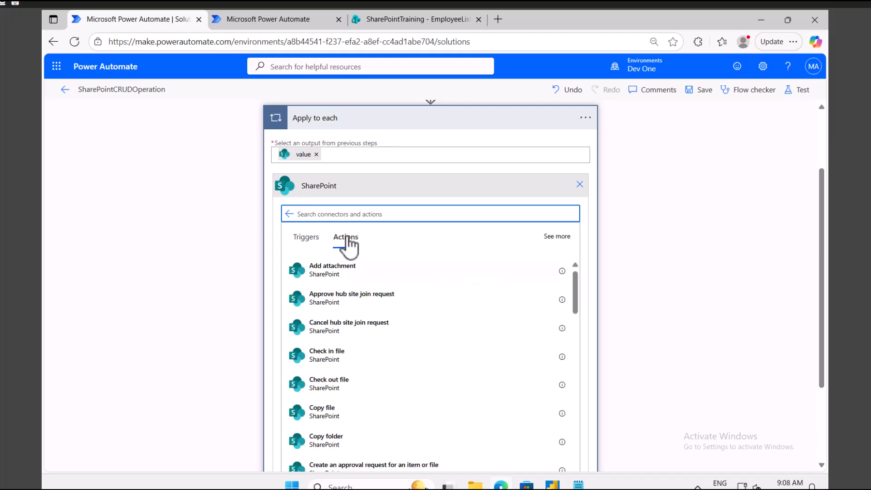
text(del)
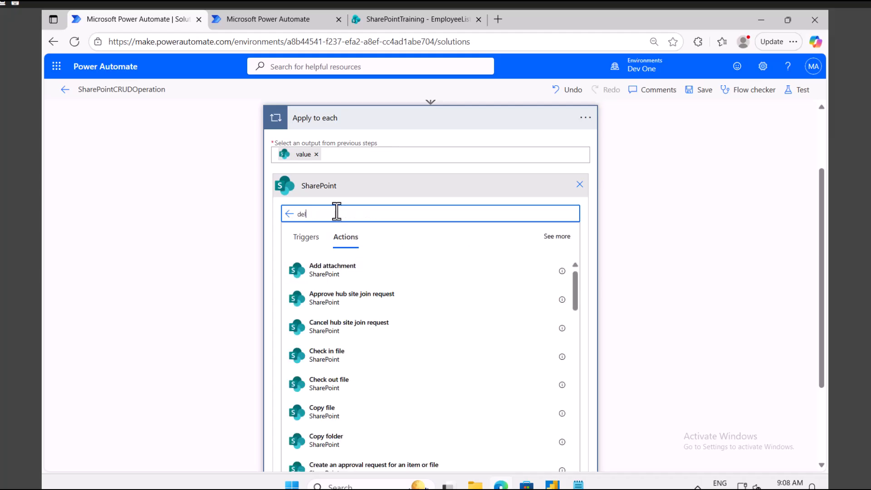
text(ete)
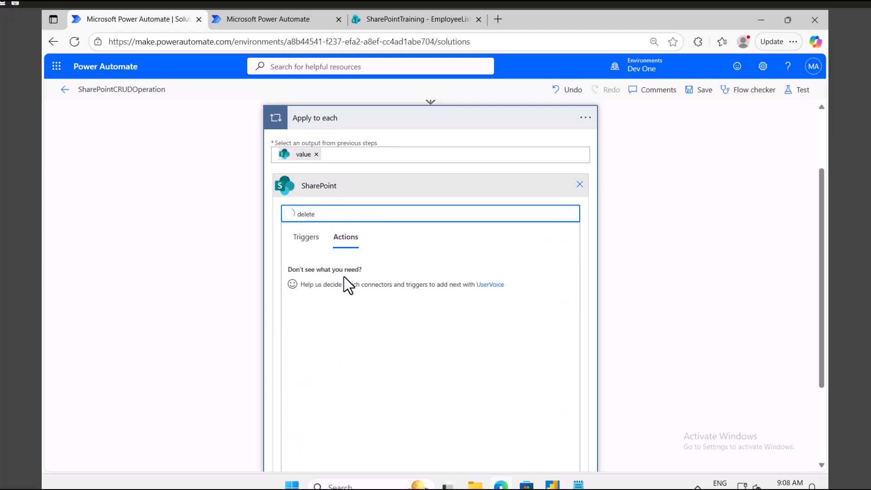
click(325, 294)
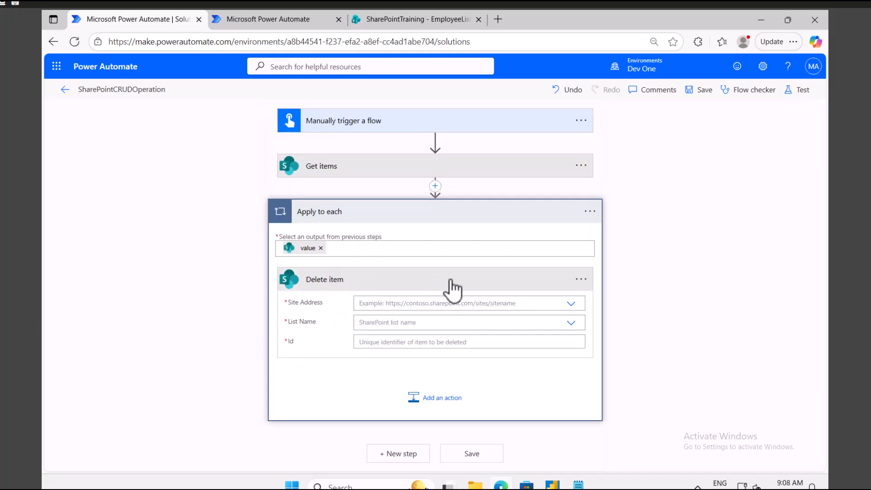
Set Delete item to site SharePointTraining, list EmployeeList, and Id from the Get items ID.
click(569, 304)
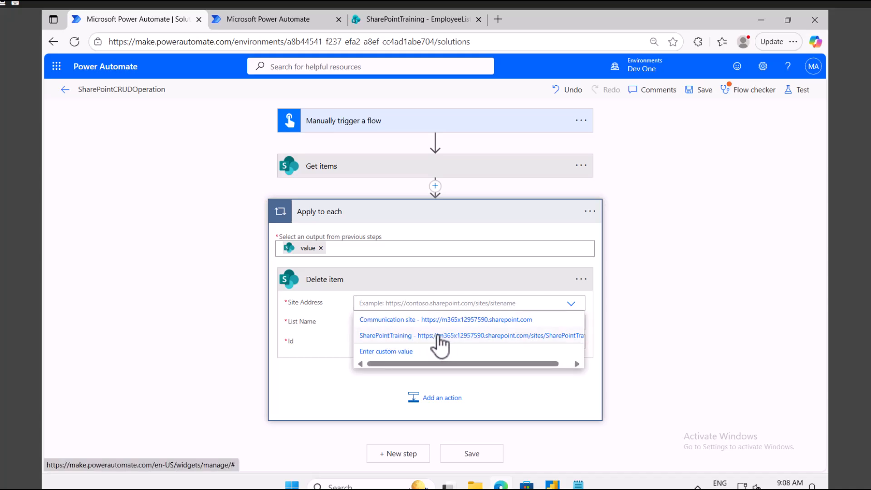
click(376, 336)
click(425, 333)
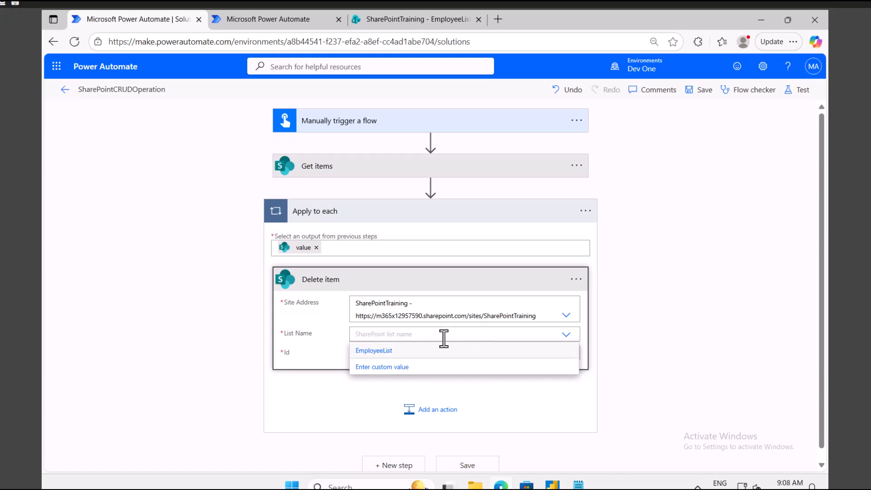
click(407, 351)
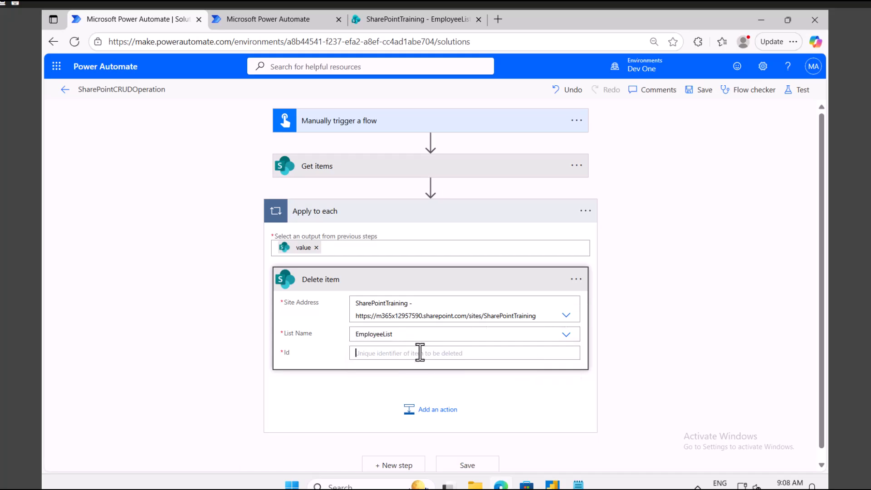
click(356, 354)
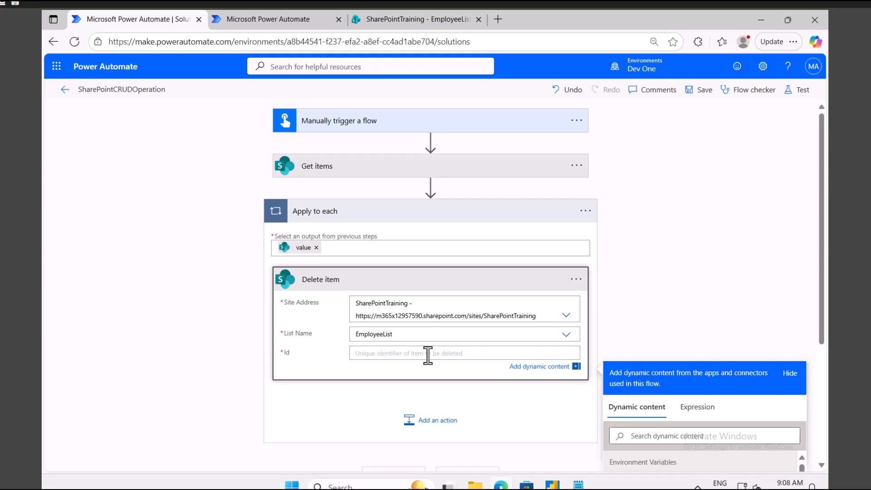
scroll(474, 359, down, 3)
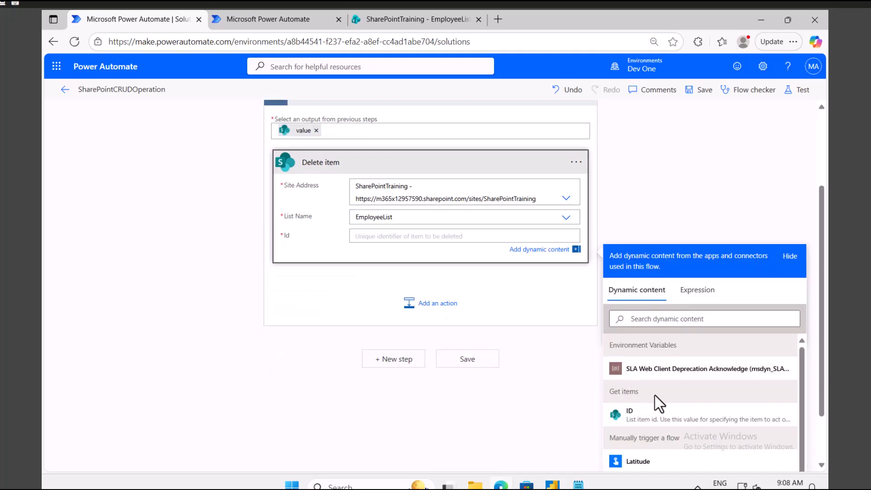
scroll(479, 341, up, 3)
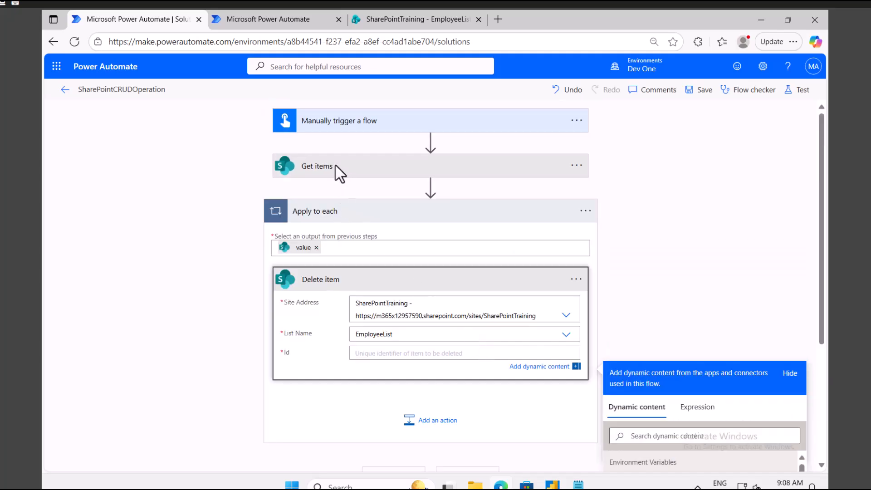
scroll(579, 306, down, 3)
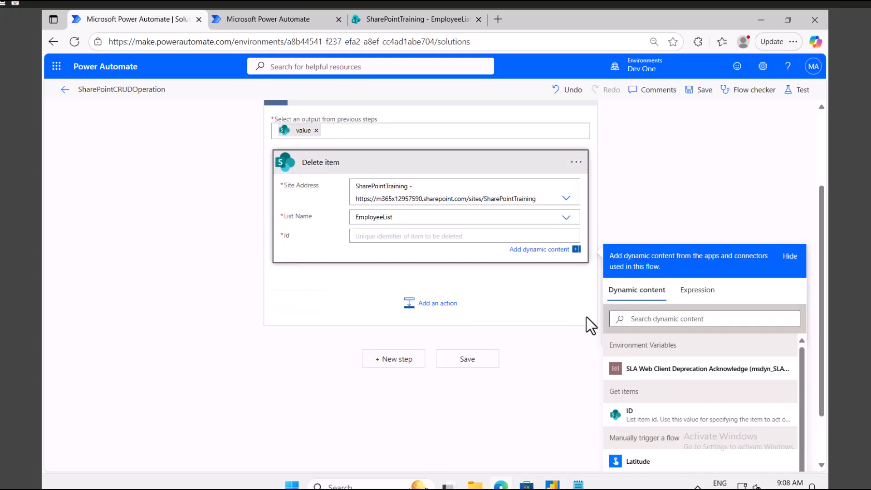
click(653, 412)
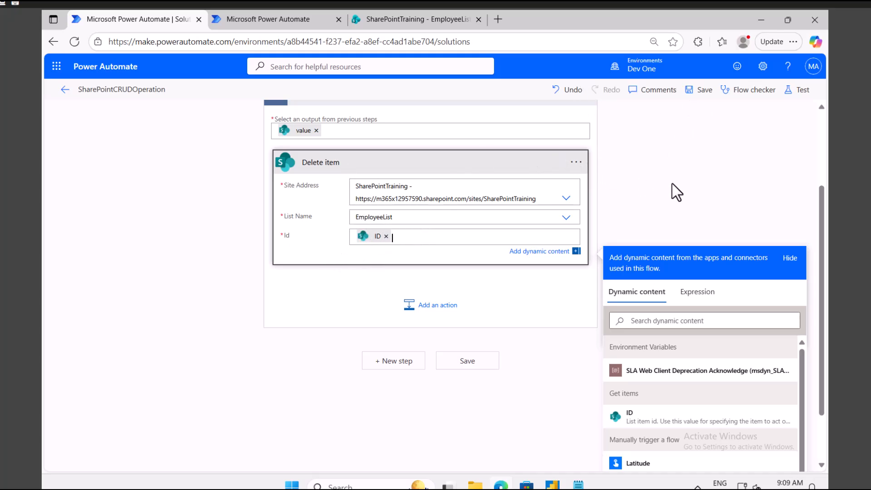
scroll(708, 145, up, 3)
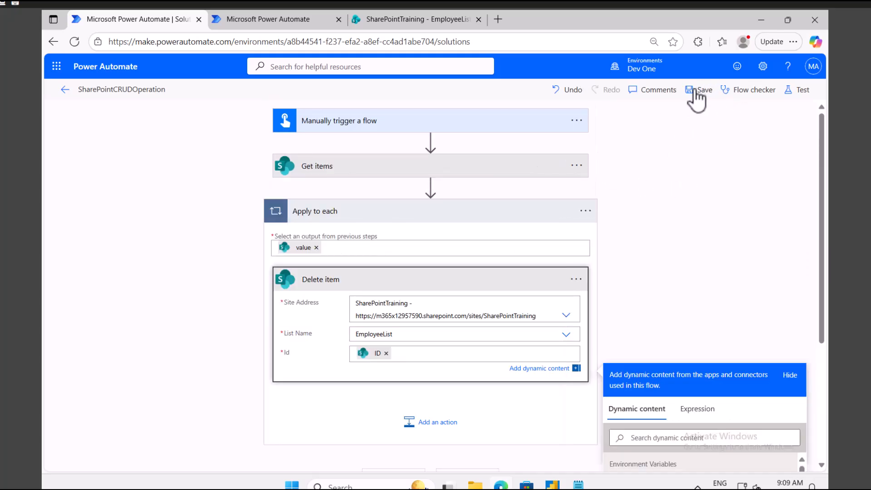
Save the flow and run a manual test with epid 98.
click(794, 93)
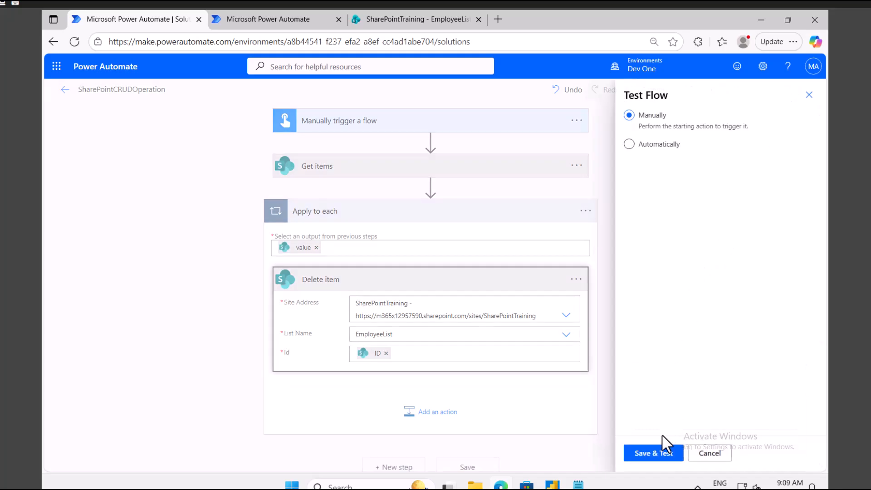
click(655, 455)
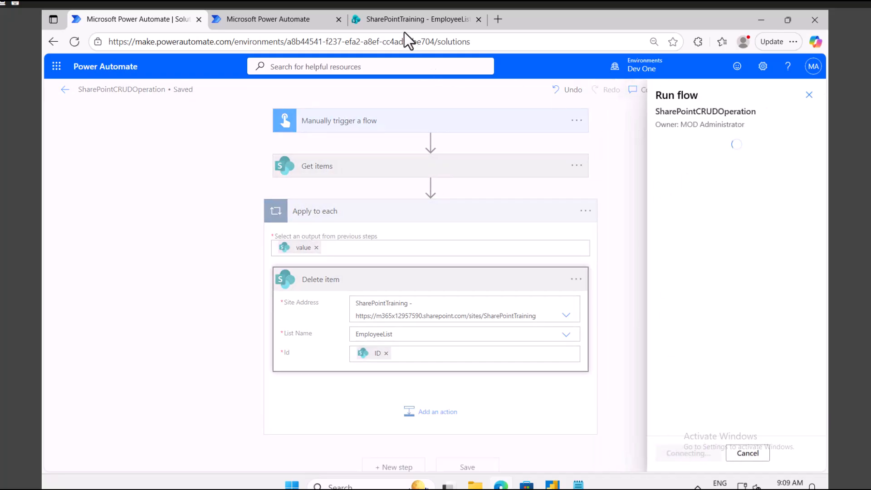
text(98)
click(412, 18)
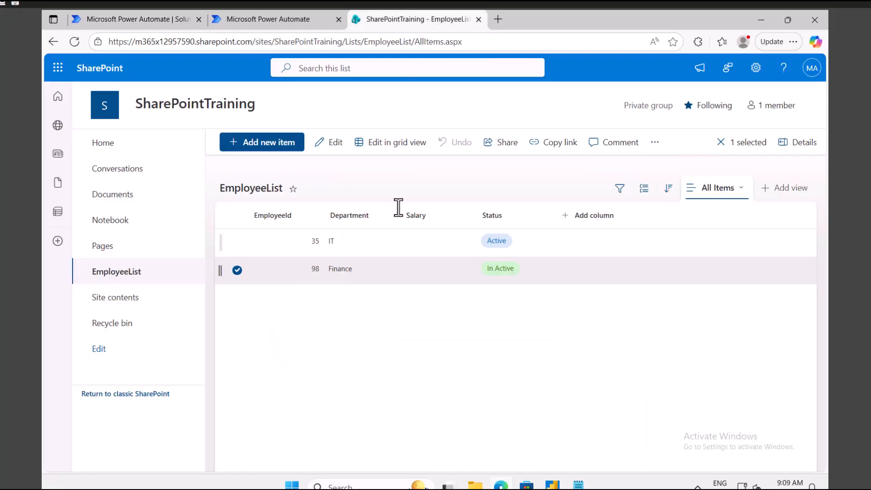
click(129, 20)
click(689, 457)
click(676, 453)
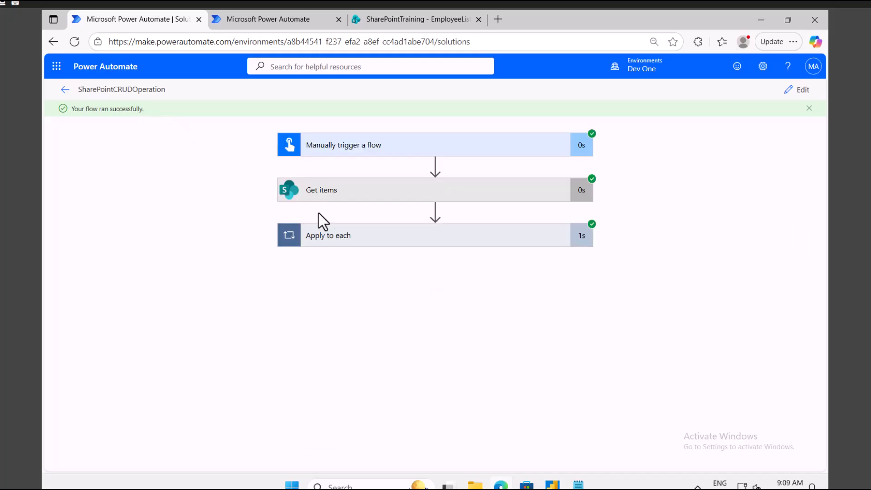
Refresh EmployeeList to confirm the Finance employee's row is gone, then revisit the successful run.
click(390, 22)
click(74, 41)
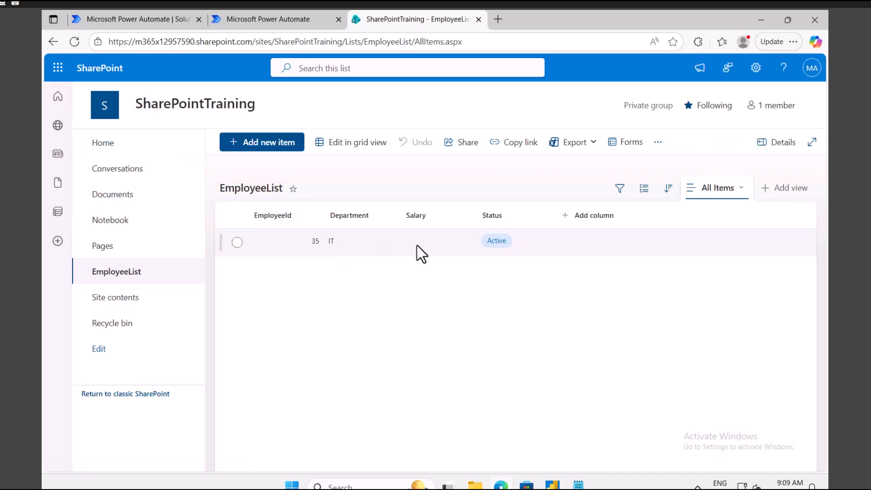
click(155, 19)
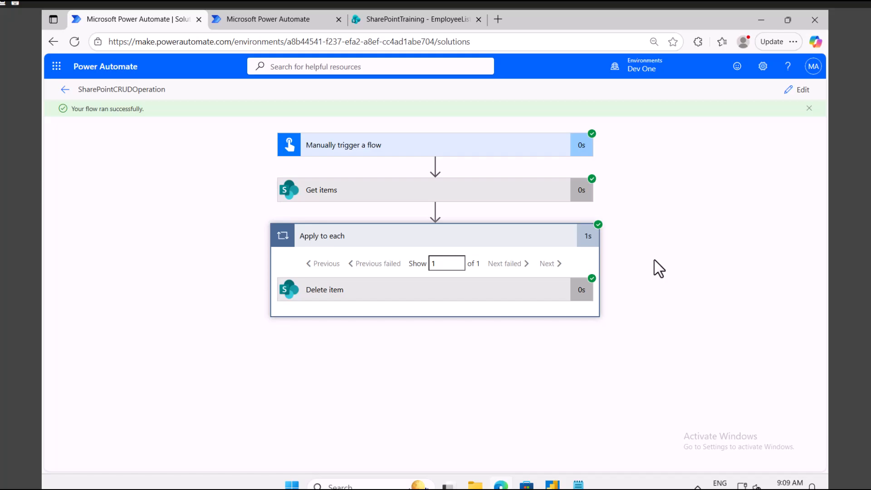
Delete the RUD notes text in Notepad and return to the successful flow run in Edge.
click(578, 483)
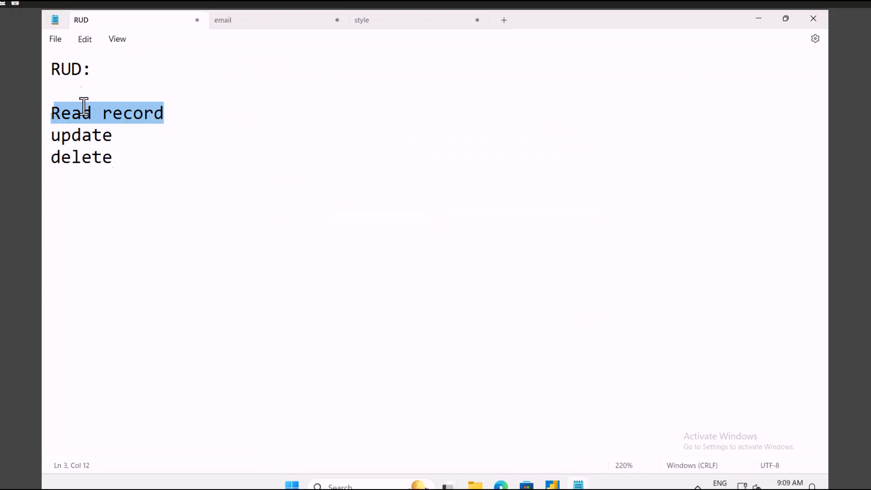
drag(114, 159, 63, 76)
key(BackSpace)
key(BackSpace)
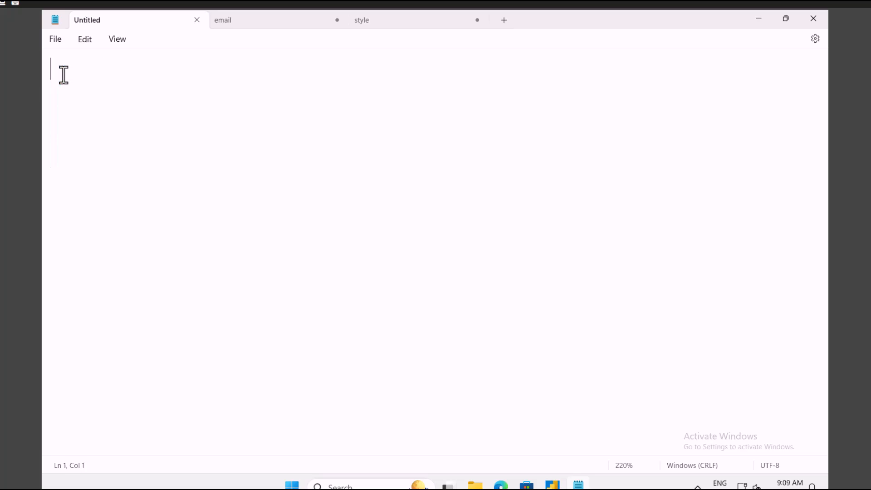
click(501, 483)
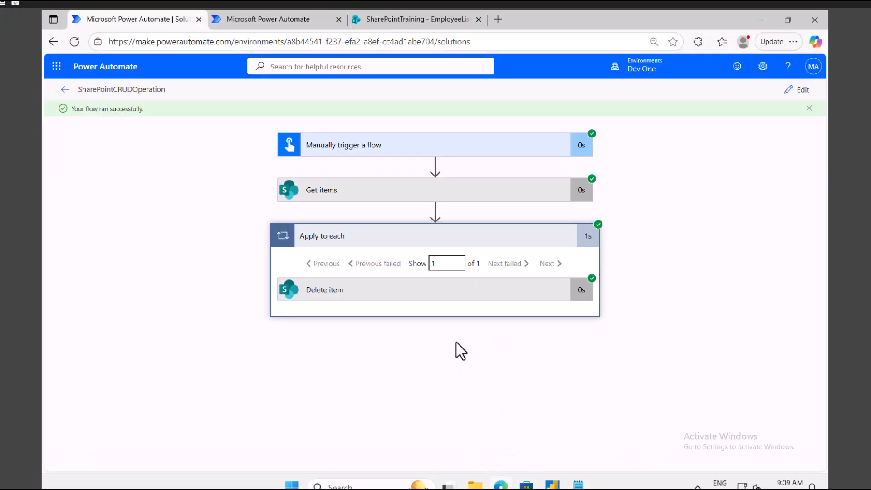